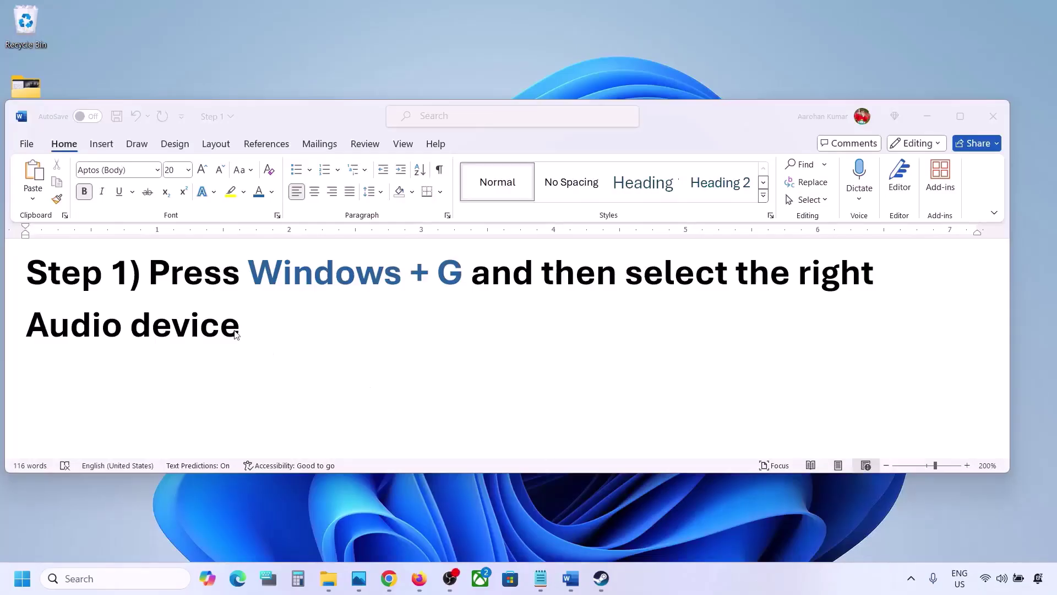
Keep Speakers (Realtek(R) Audio) as the default output in Game Bar's Audio widget.
{"action": "left_click_drag", "start_coordinate": [150, 273], "coordinate": [246, 314]}
{"action": "left_click", "coordinate": [299, 341]}
{"action": "key", "text": "super+g"}
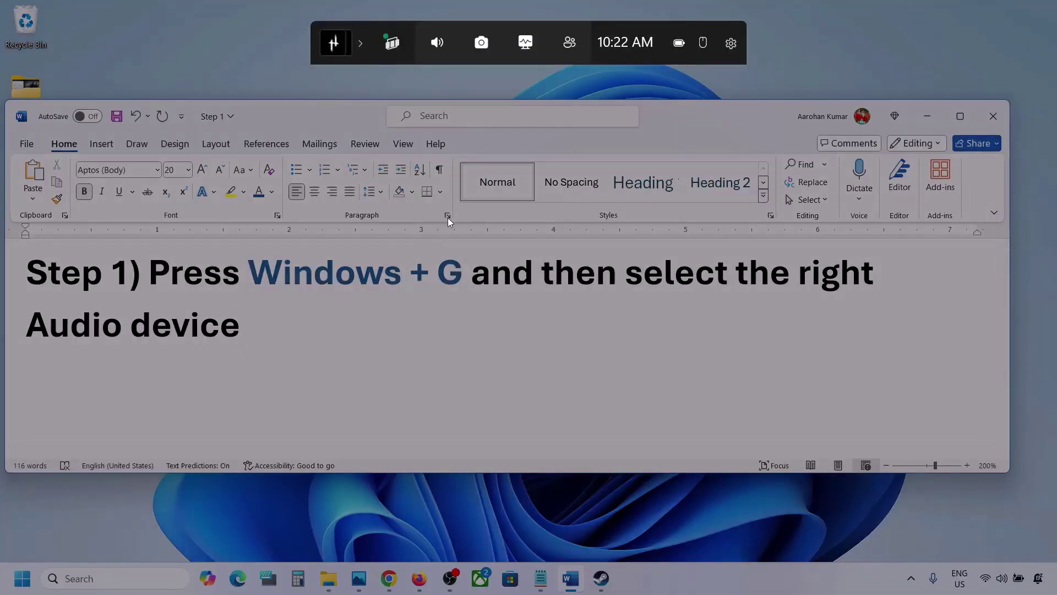
{"action": "left_click", "coordinate": [438, 46]}
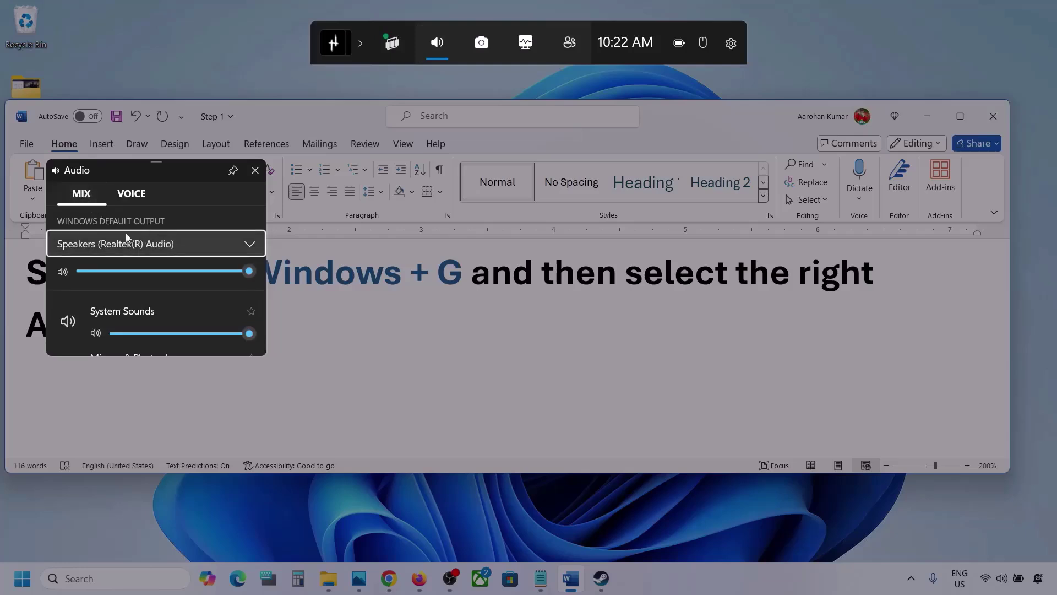
{"action": "left_click", "coordinate": [251, 245]}
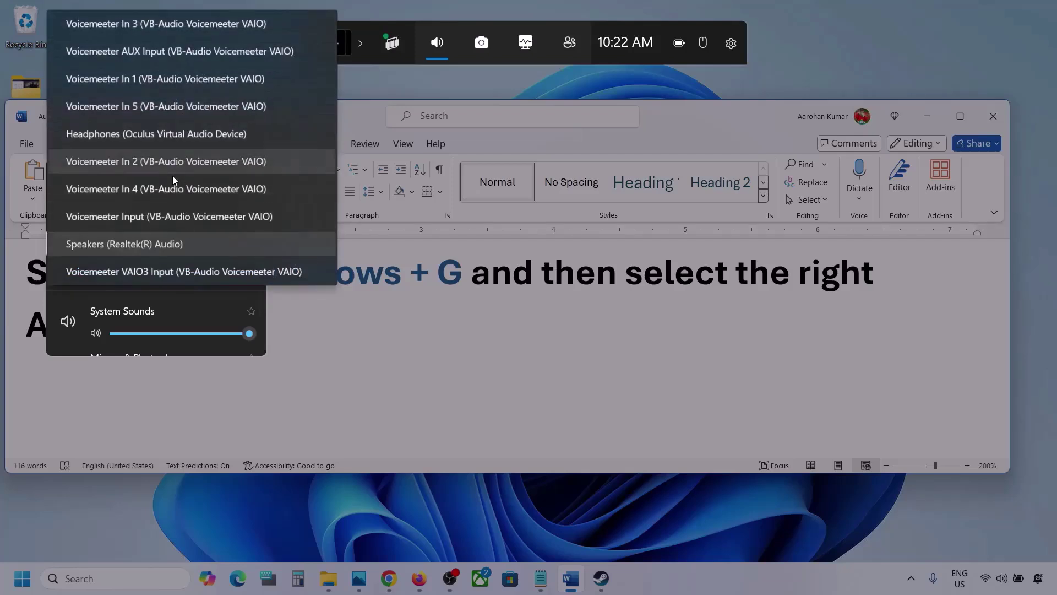
{"action": "left_click", "coordinate": [165, 246]}
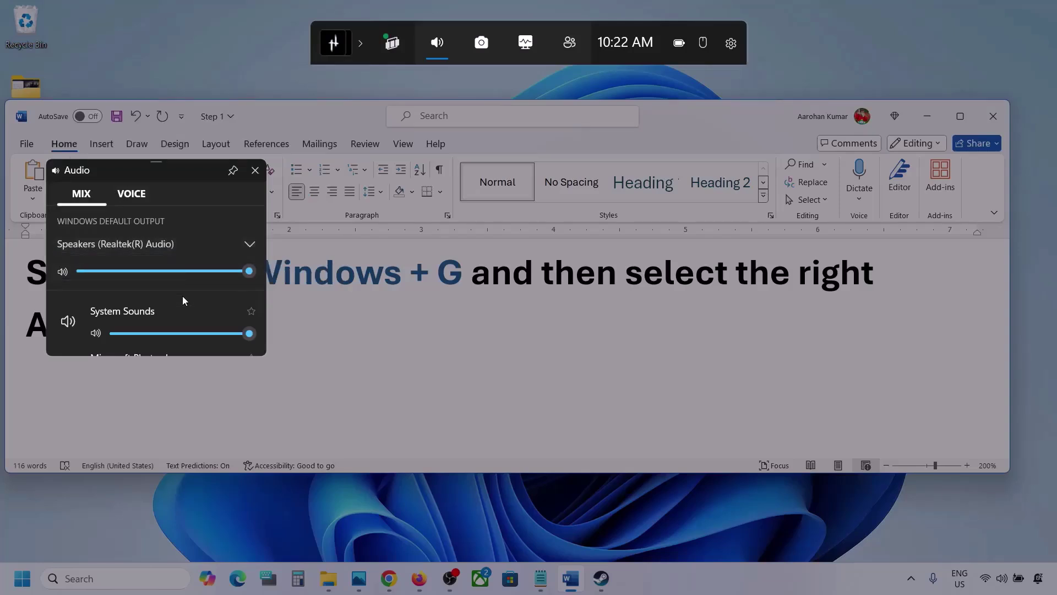
Enlarge the Audio widget and raise Microsoft Photos Legacy's volume to 100.
{"action": "scroll", "coordinate": [183, 311], "scroll_direction": "down", "scroll_amount": 2}
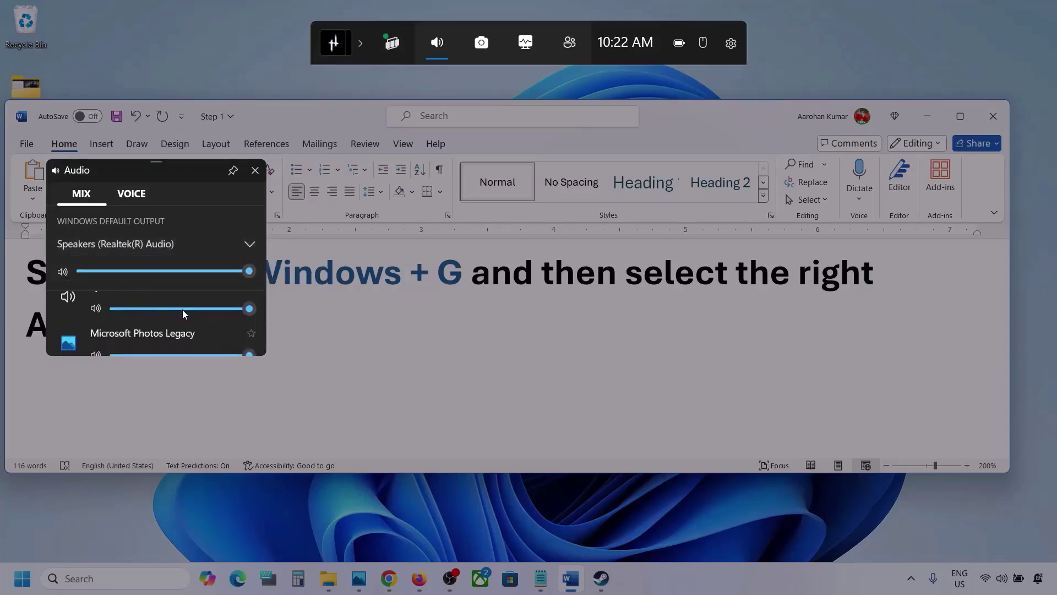
{"action": "left_click_drag", "start_coordinate": [172, 359], "coordinate": [166, 485]}
{"action": "scroll", "coordinate": [159, 381], "scroll_direction": "up", "scroll_amount": 1}
{"action": "scroll", "coordinate": [159, 381], "scroll_direction": "down", "scroll_amount": 1}
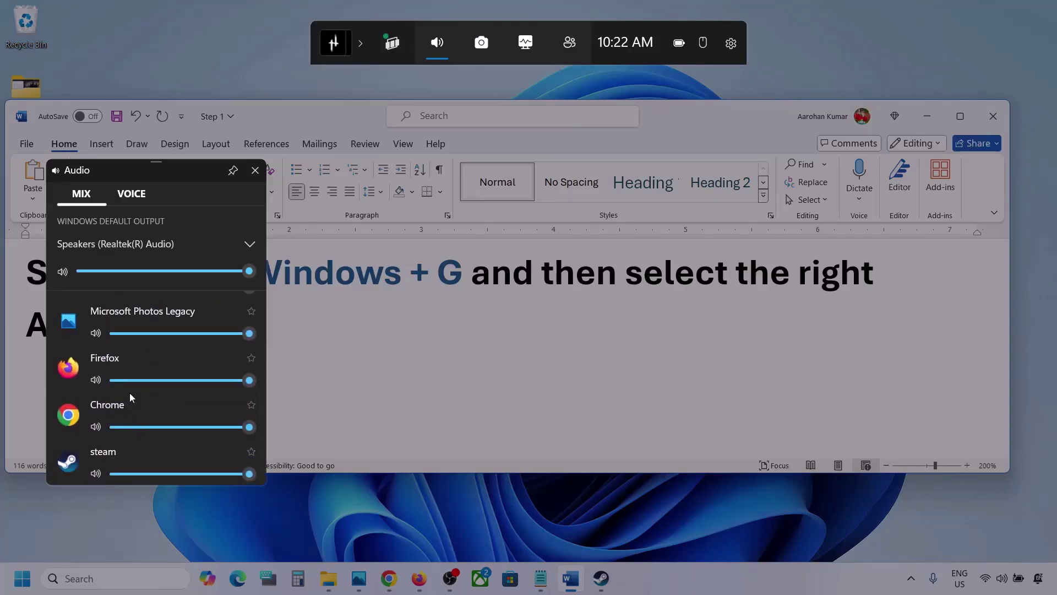
{"action": "scroll", "coordinate": [130, 392], "scroll_direction": "up", "scroll_amount": 1}
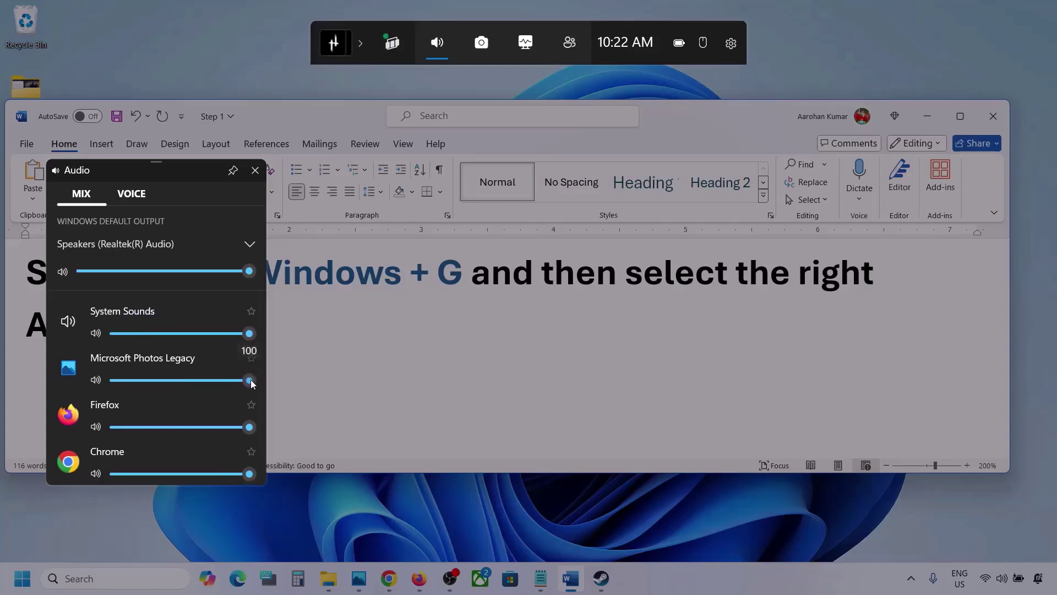
{"action": "left_click_drag", "start_coordinate": [167, 385], "coordinate": [269, 386]}
{"action": "scroll", "coordinate": [195, 402], "scroll_direction": "down", "scroll_amount": 1}
{"action": "scroll", "coordinate": [155, 407], "scroll_direction": "down", "scroll_amount": 1}
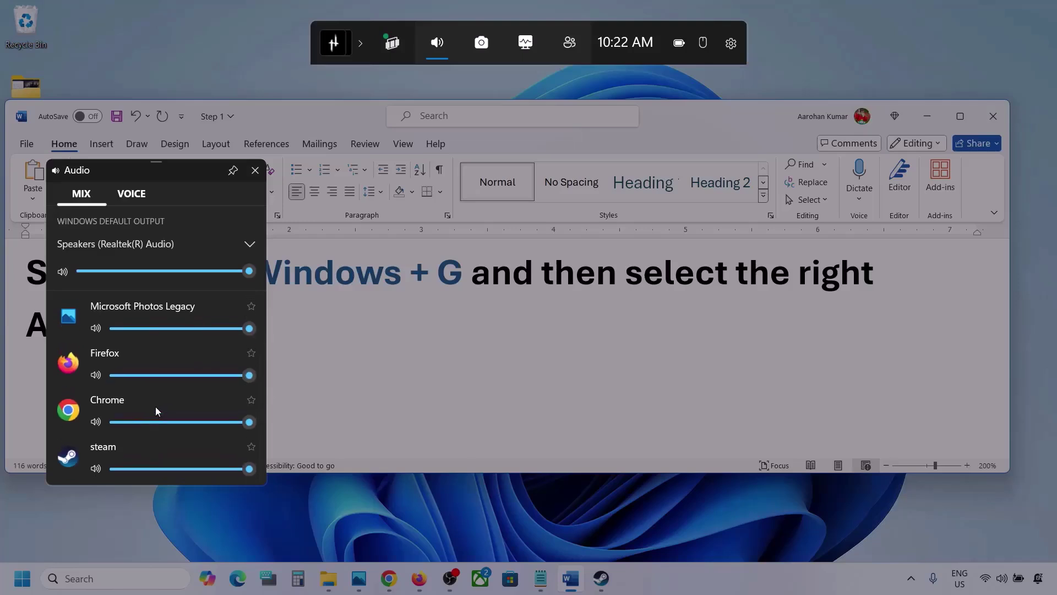
{"action": "scroll", "coordinate": [137, 431], "scroll_direction": "up", "scroll_amount": 1}
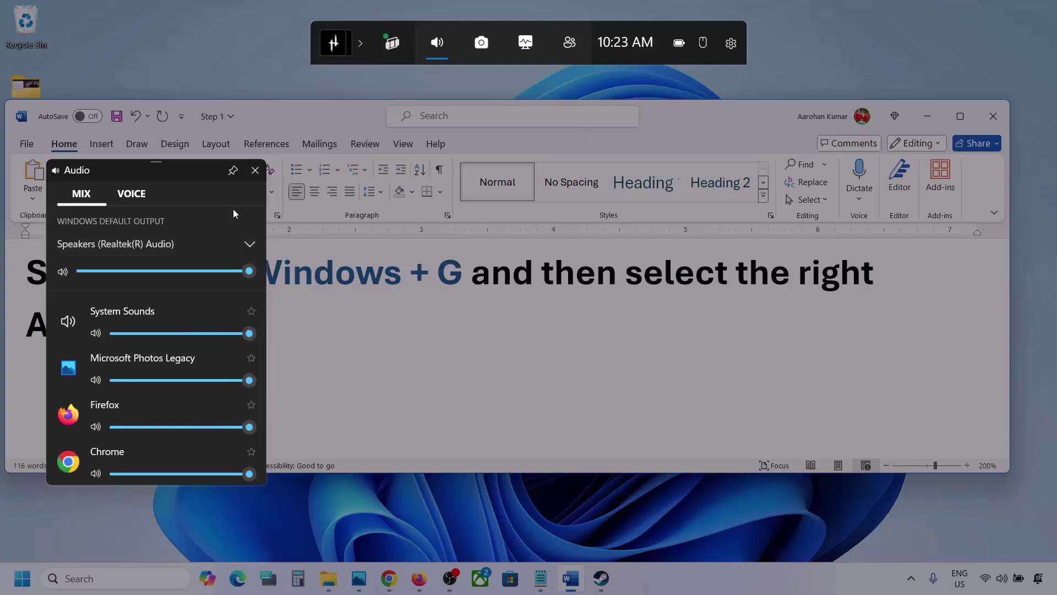
On the Voice tab, keep Microphone Array as default input and make Speakers (Realtek) the communications output.
{"action": "left_click", "coordinate": [131, 194]}
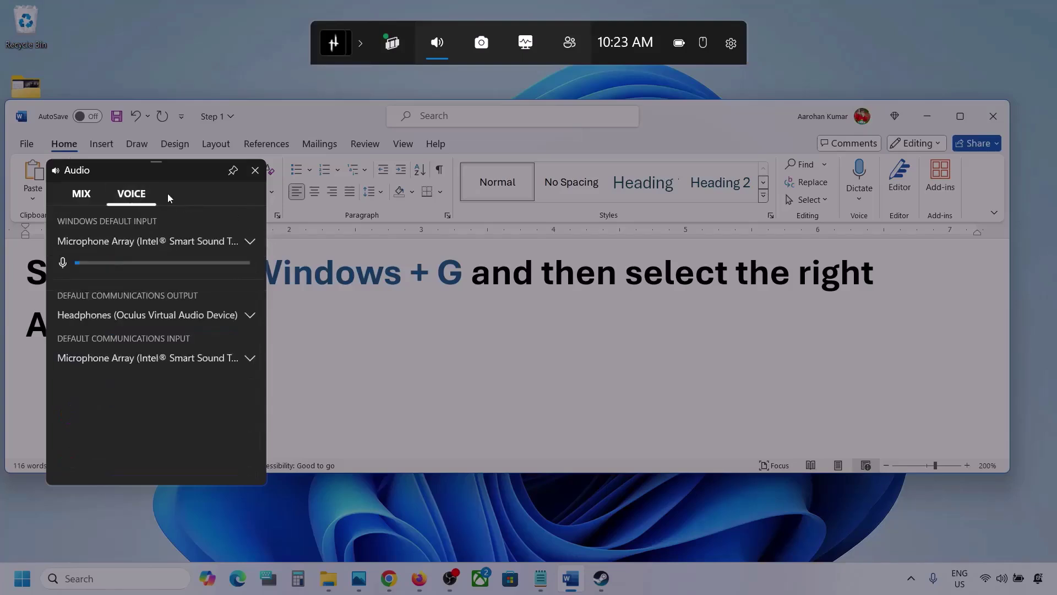
{"action": "left_click", "coordinate": [253, 239]}
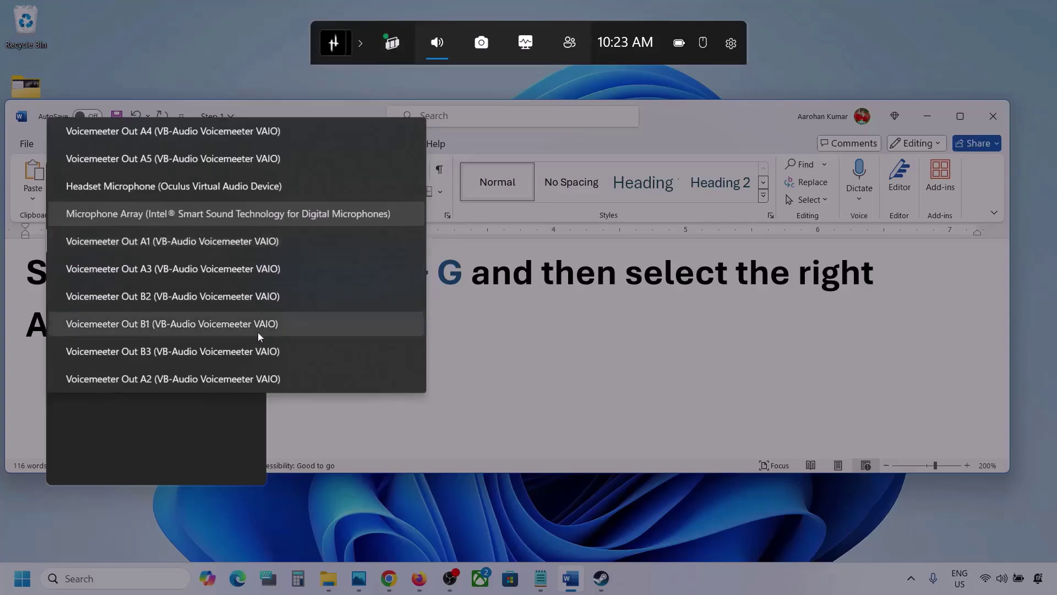
{"action": "left_click", "coordinate": [249, 216]}
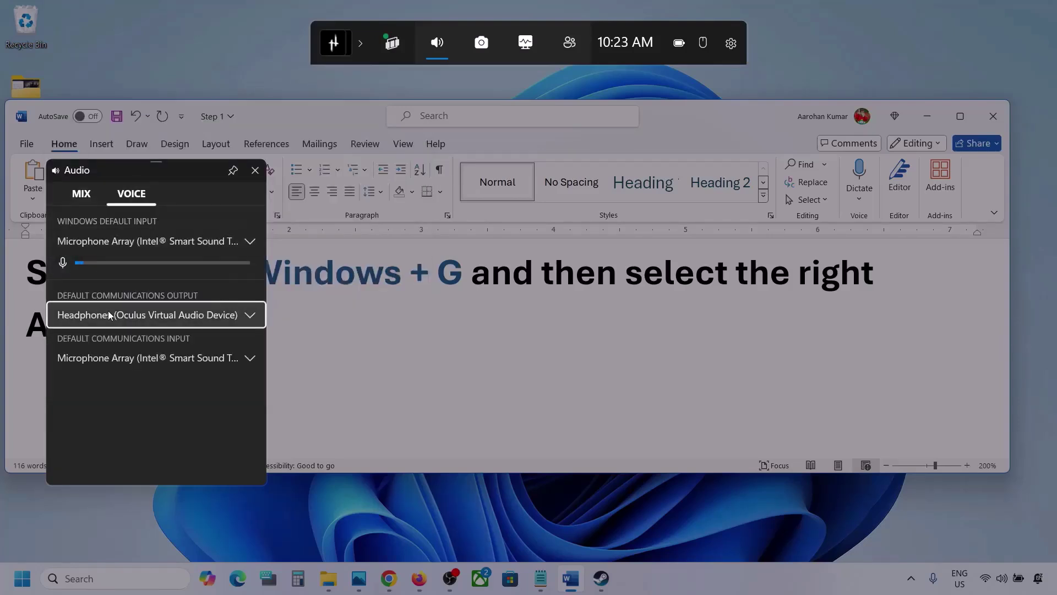
{"action": "left_click", "coordinate": [251, 319]}
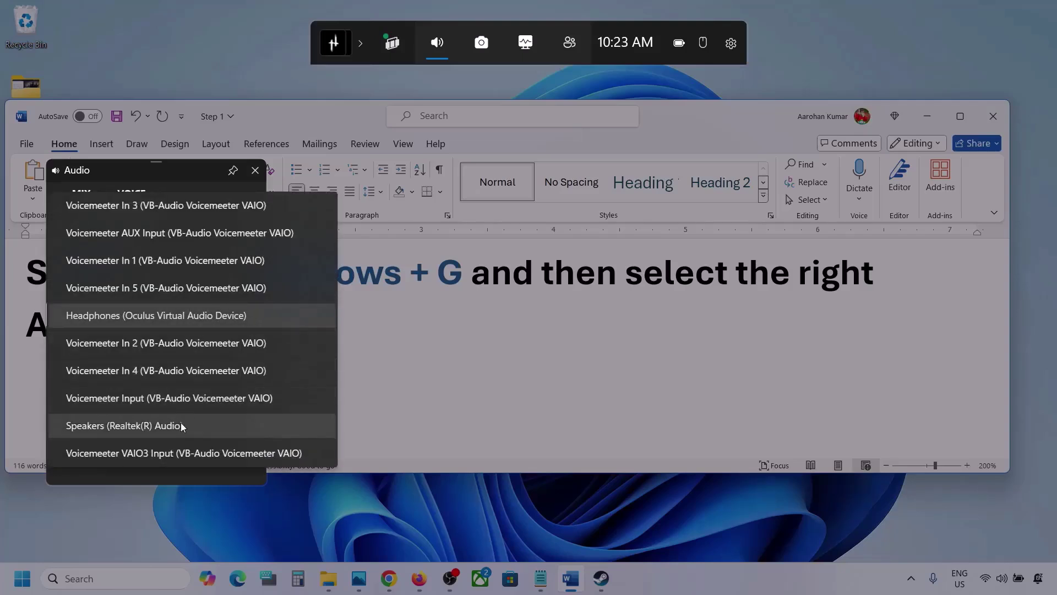
{"action": "left_click", "coordinate": [167, 425]}
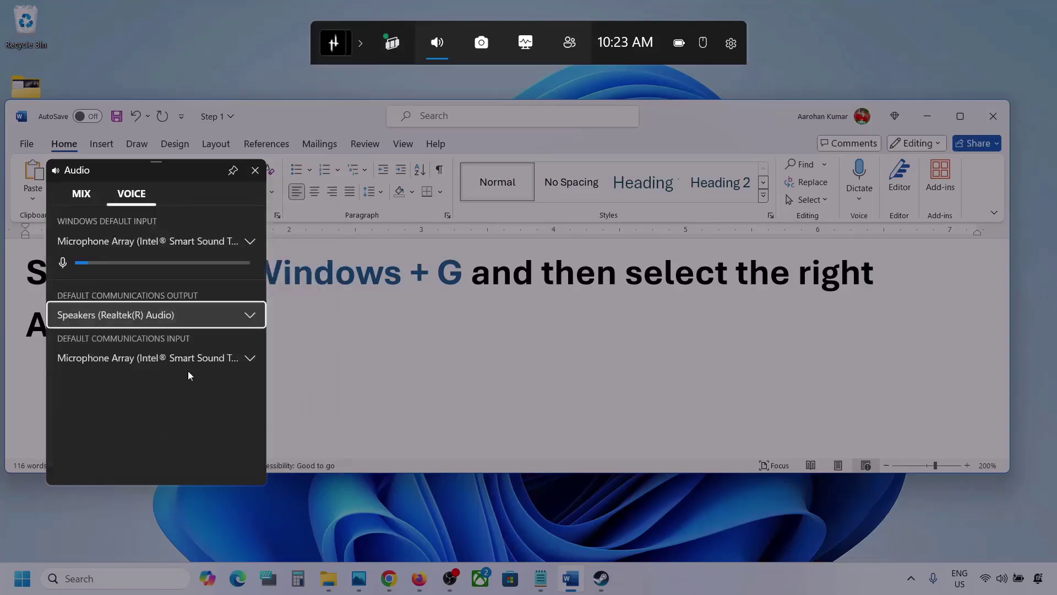
Keep Microphone Array as the communications input and close the audio widget.
{"action": "left_click", "coordinate": [244, 358]}
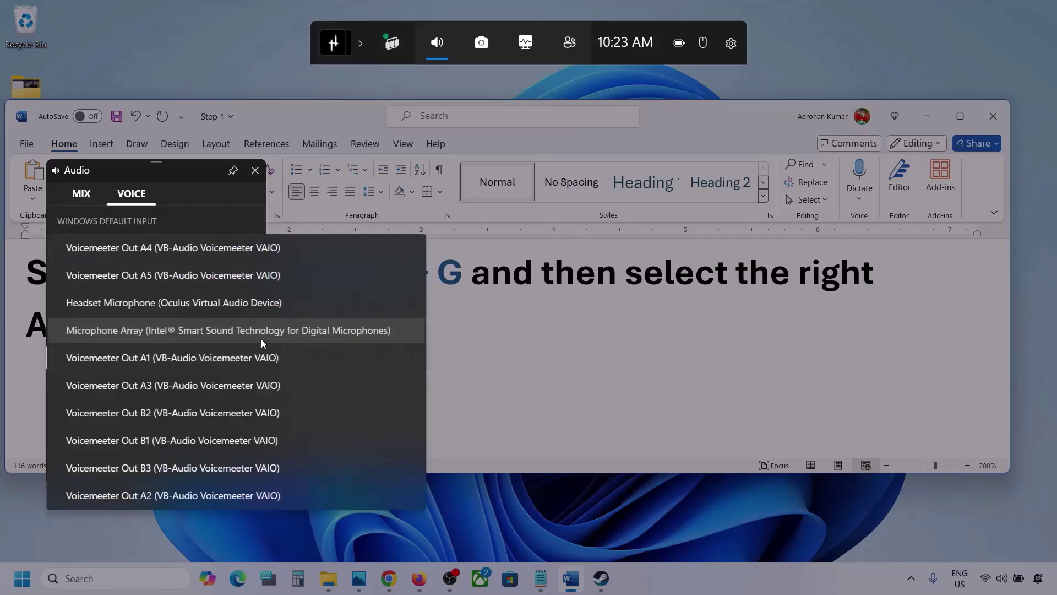
{"action": "left_click", "coordinate": [287, 326]}
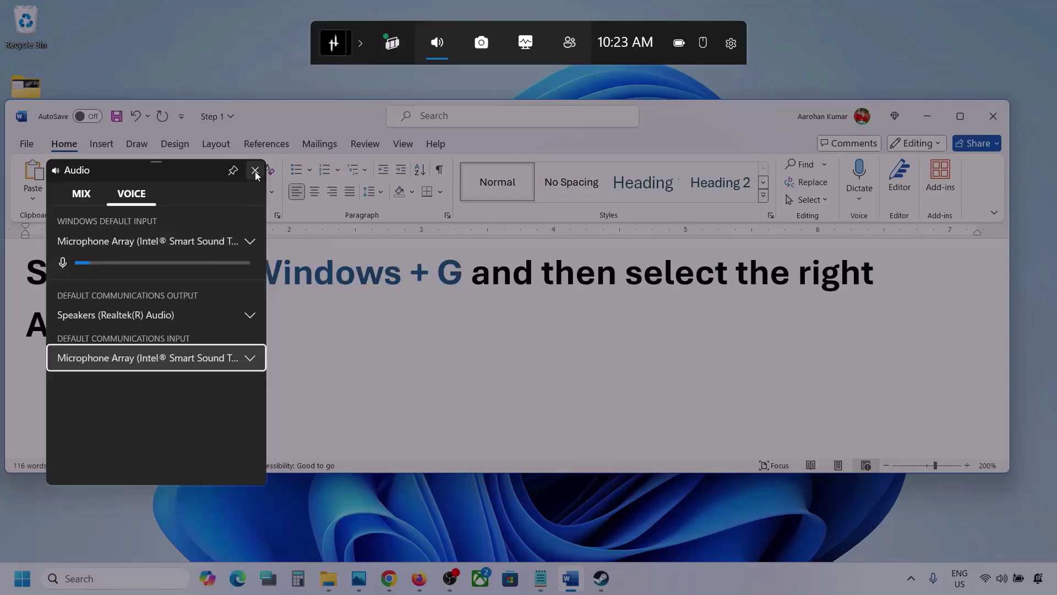
{"action": "left_click", "coordinate": [255, 172]}
Close Game Bar, highlight Step 2's "Make sure volume is not mute" in Word, and minimize Word.
{"action": "key", "text": "super+g"}
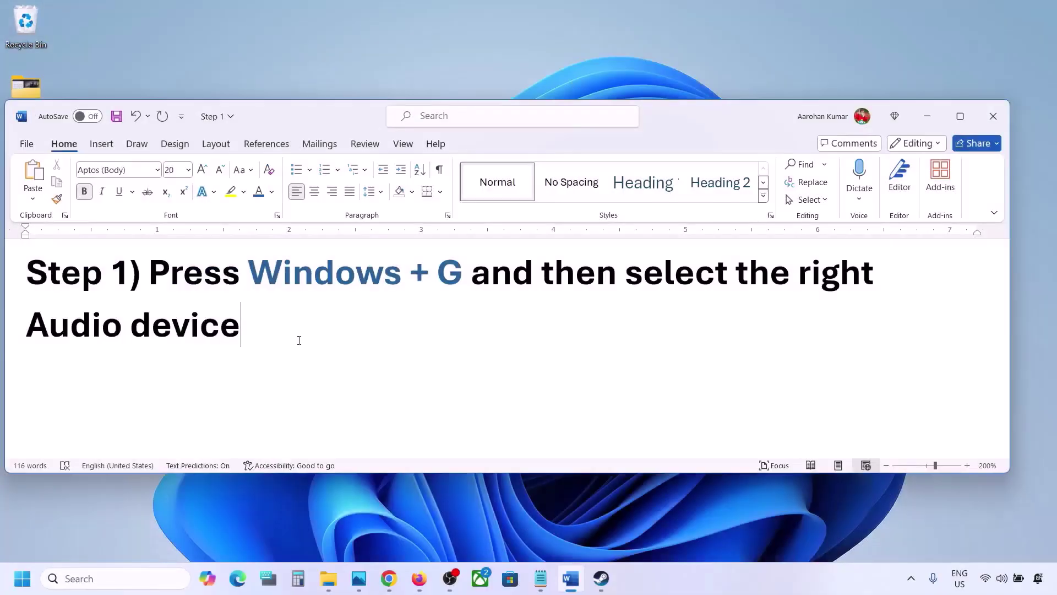
{"action": "key", "text": "super"}
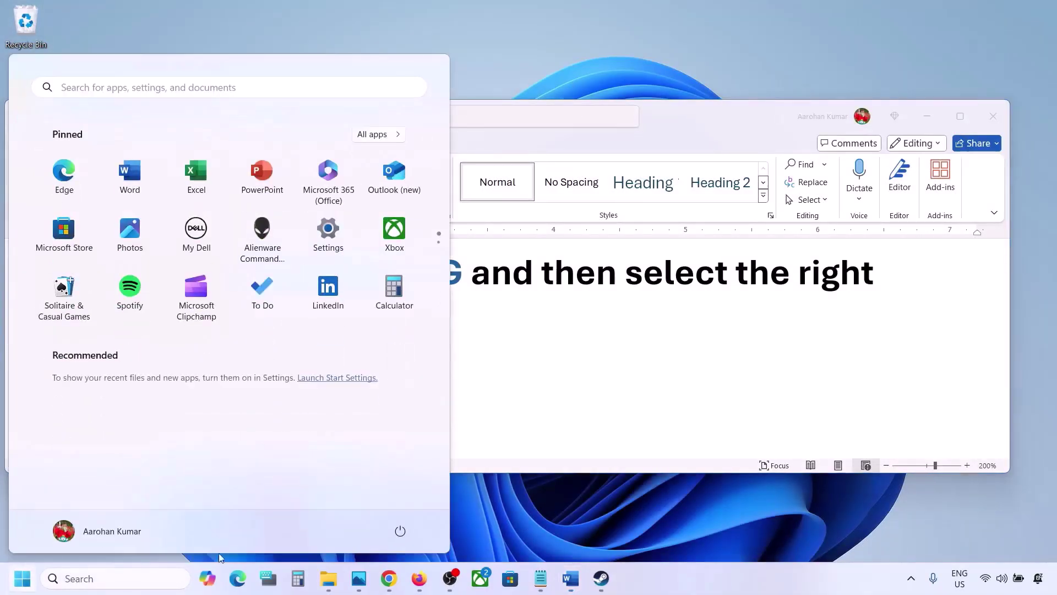
{"action": "left_click", "coordinate": [495, 432]}
{"action": "scroll", "coordinate": [497, 430], "scroll_direction": "down", "scroll_amount": 3}
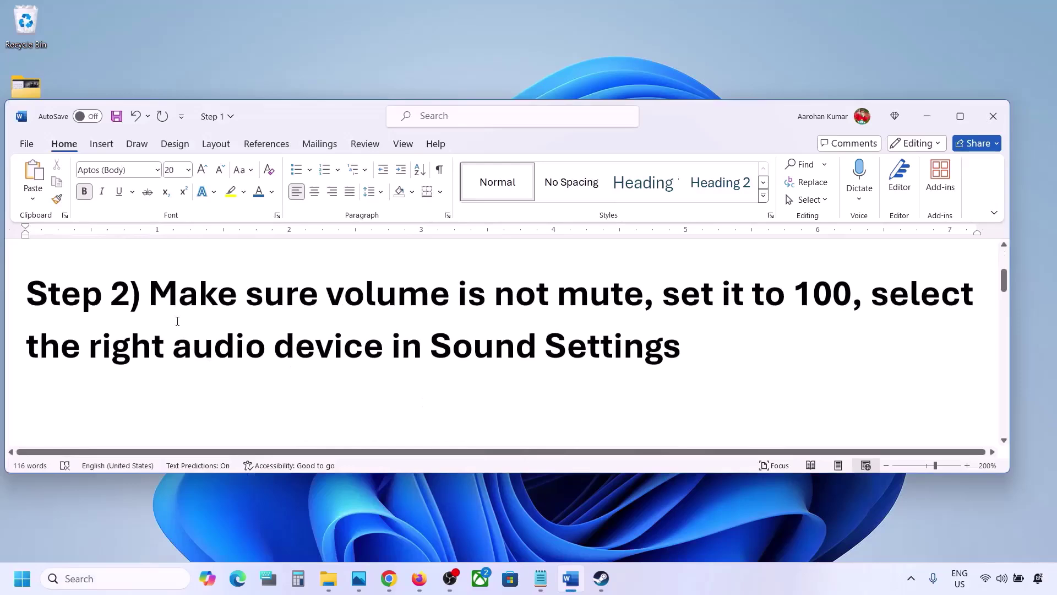
{"action": "left_click_drag", "start_coordinate": [164, 306], "coordinate": [644, 301]}
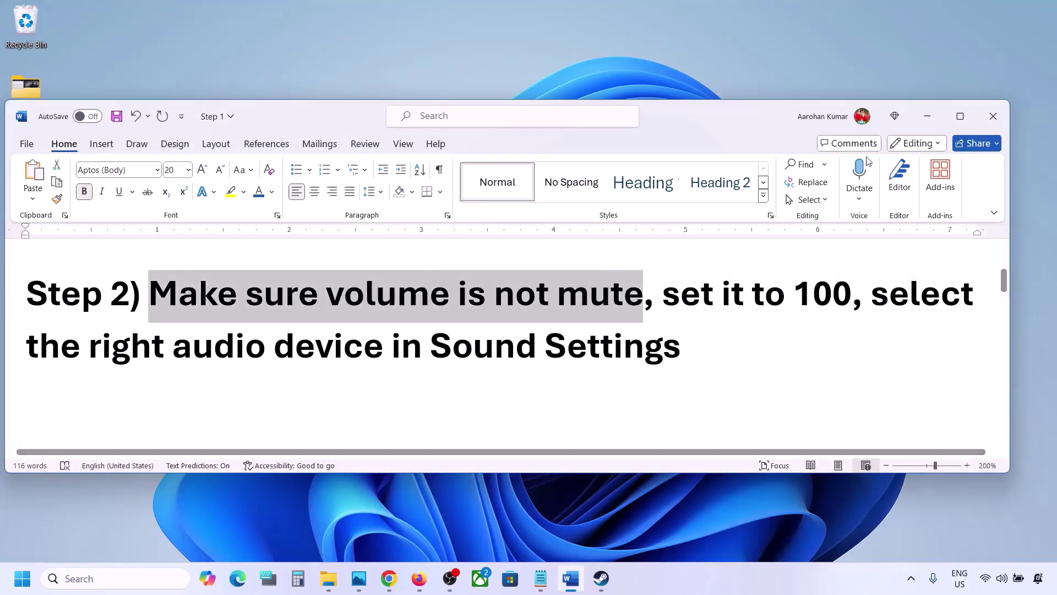
{"action": "left_click", "coordinate": [929, 116]}
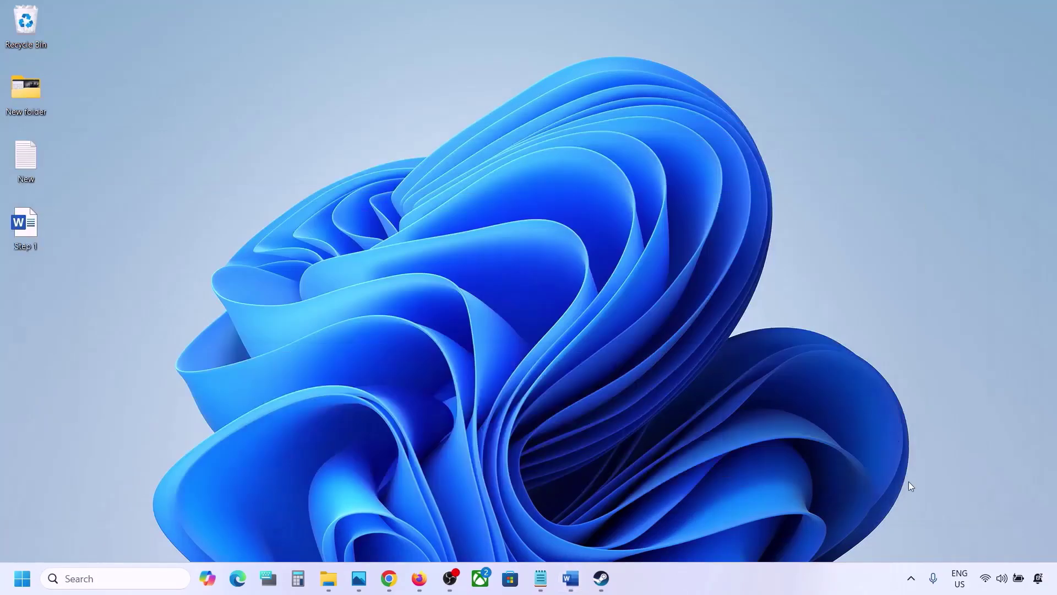
Lower Steam's volume to 83 in the volume mixer, then return to the Word guide.
{"action": "right_click", "coordinate": [1005, 582]}
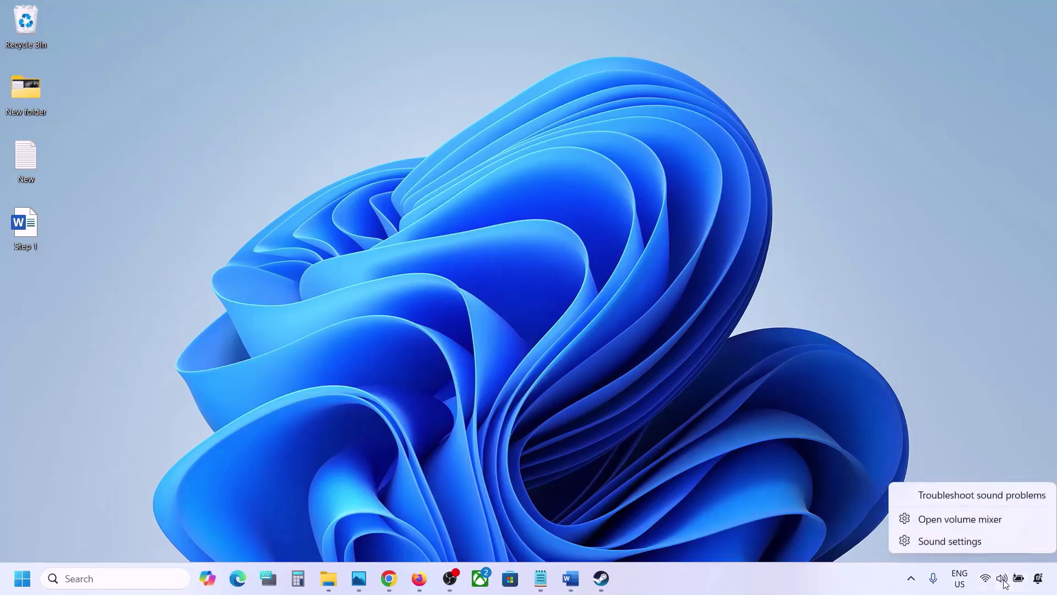
{"action": "left_click", "coordinate": [966, 524]}
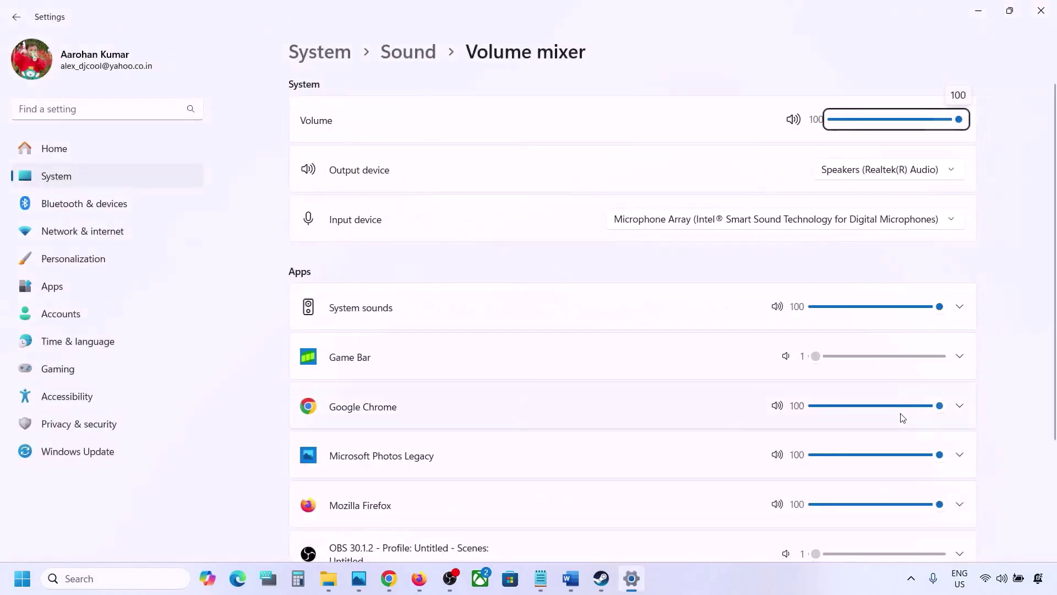
{"action": "scroll", "coordinate": [657, 392], "scroll_direction": "down", "scroll_amount": 2}
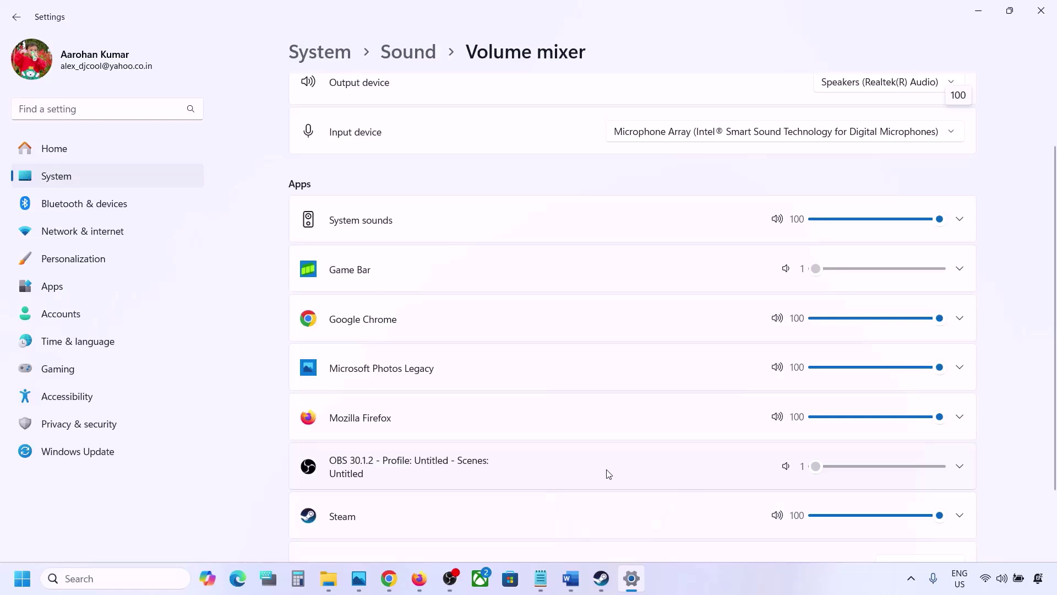
{"action": "scroll", "coordinate": [608, 474], "scroll_direction": "down", "scroll_amount": 1}
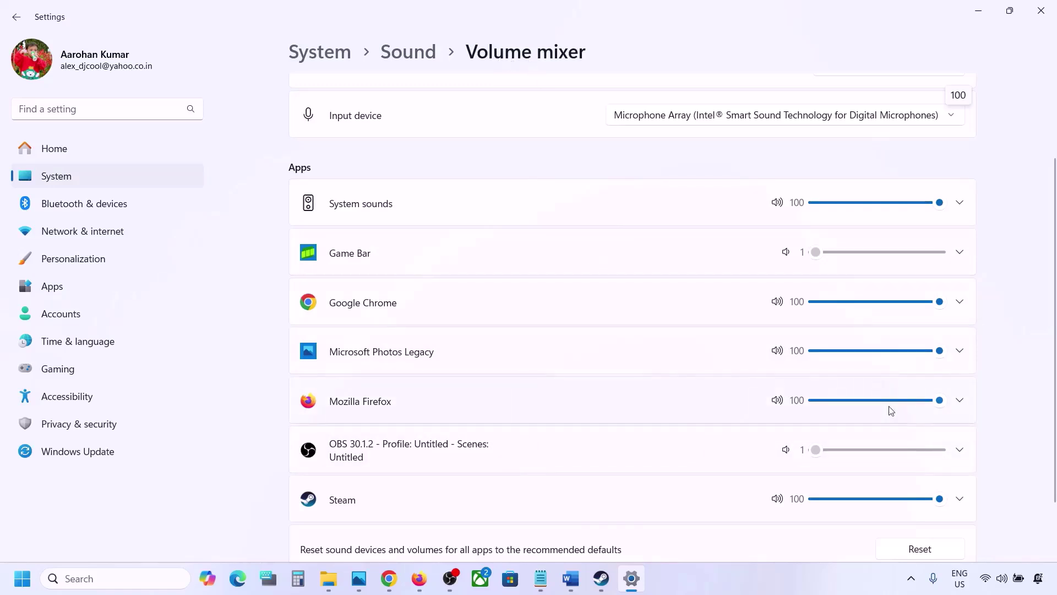
{"action": "mouse_move", "coordinate": [939, 498]}
{"action": "left_mouse_down"}
{"action": "mouse_move", "coordinate": [889, 500]}
{"action": "mouse_move", "coordinate": [939, 499]}
{"action": "left_mouse_up"}
{"action": "left_click", "coordinate": [1041, 11]}
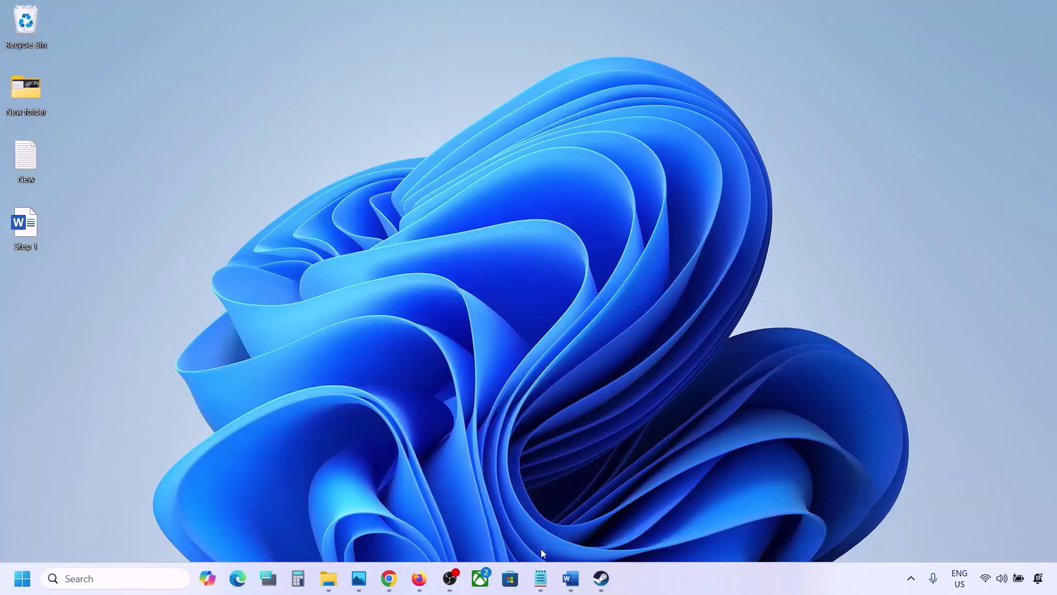
{"action": "left_click", "coordinate": [570, 578]}
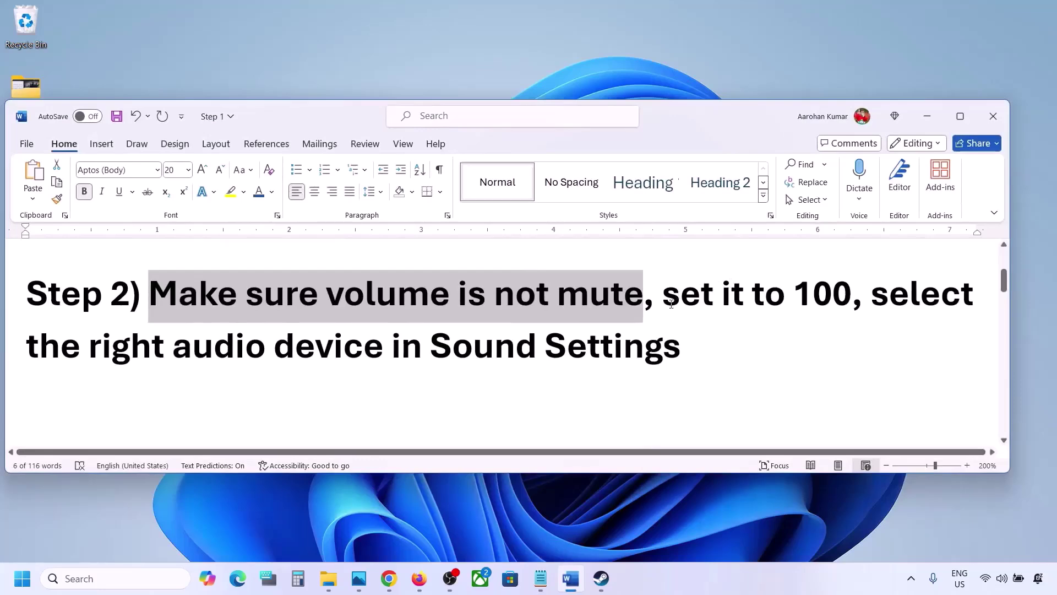
{"action": "left_click_drag", "start_coordinate": [88, 358], "coordinate": [682, 358]}
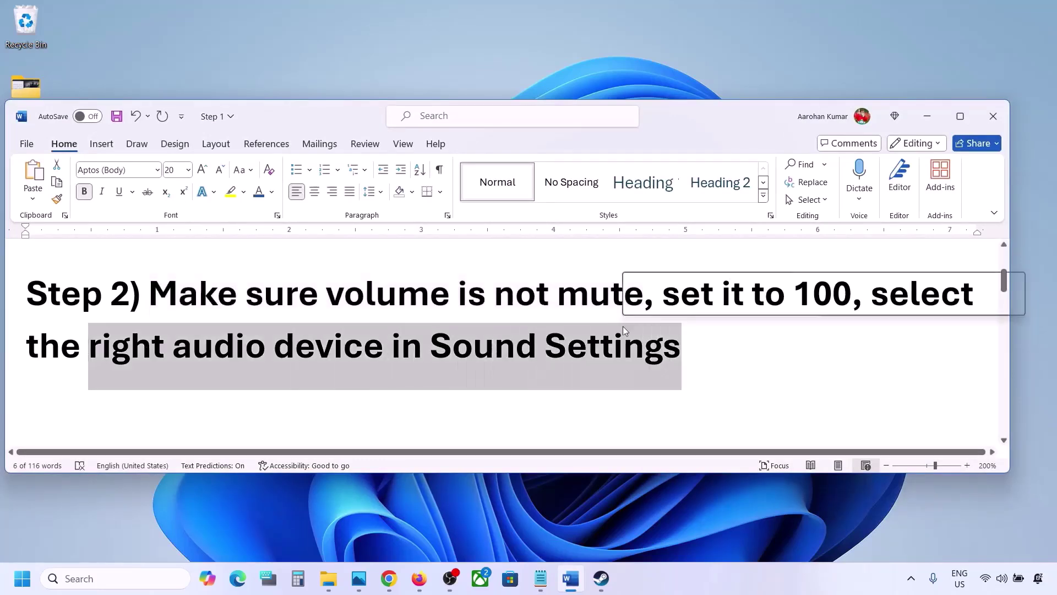
Open Sound settings from the tray and keep Speakers as the output device.
{"action": "left_click", "coordinate": [1002, 579]}
{"action": "right_click", "coordinate": [1001, 583]}
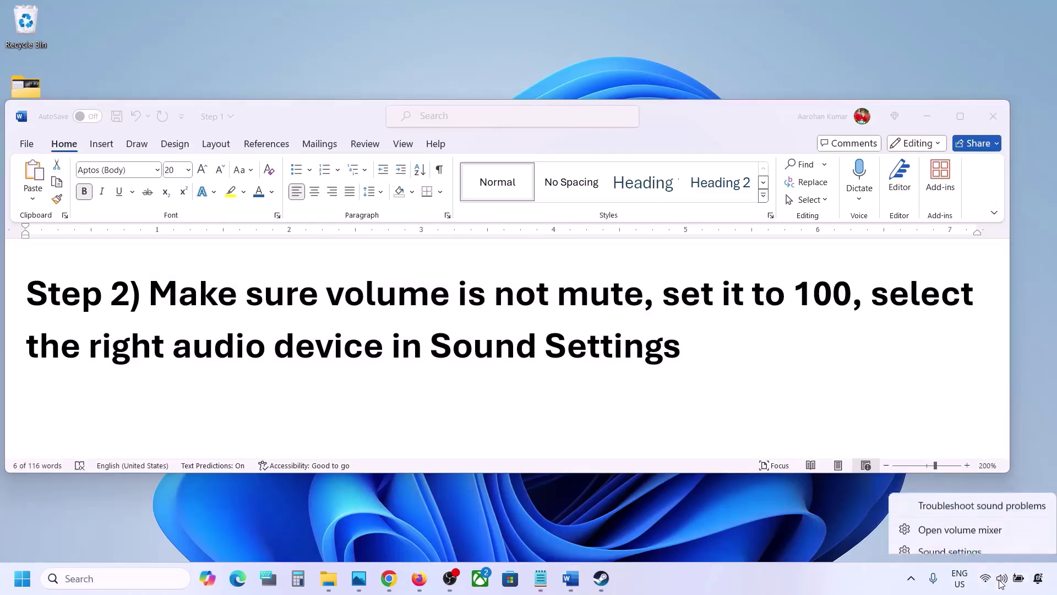
{"action": "left_click", "coordinate": [949, 542]}
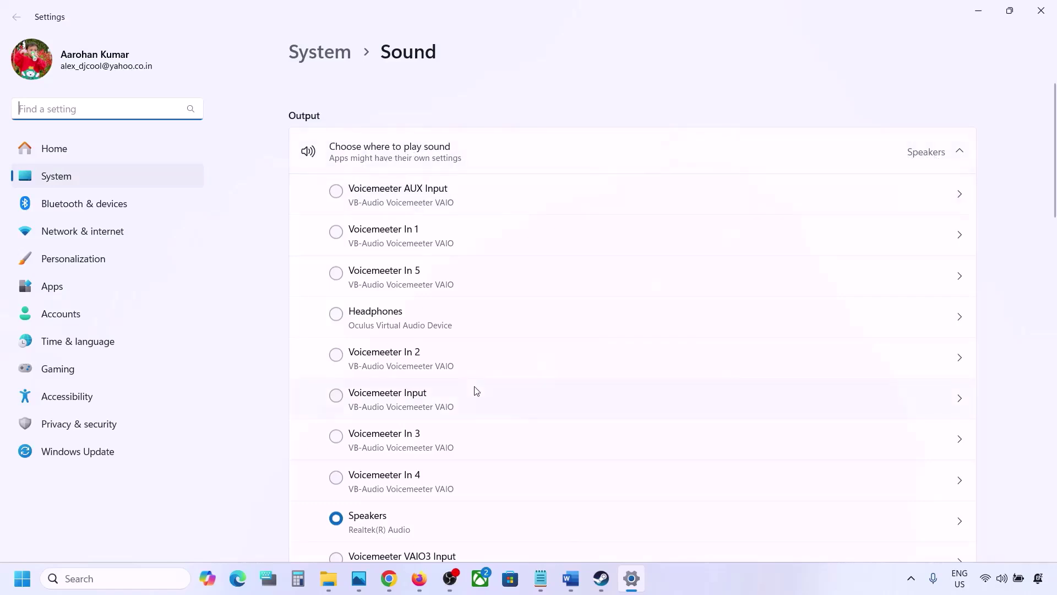
{"action": "scroll", "coordinate": [475, 392], "scroll_direction": "down", "scroll_amount": 2}
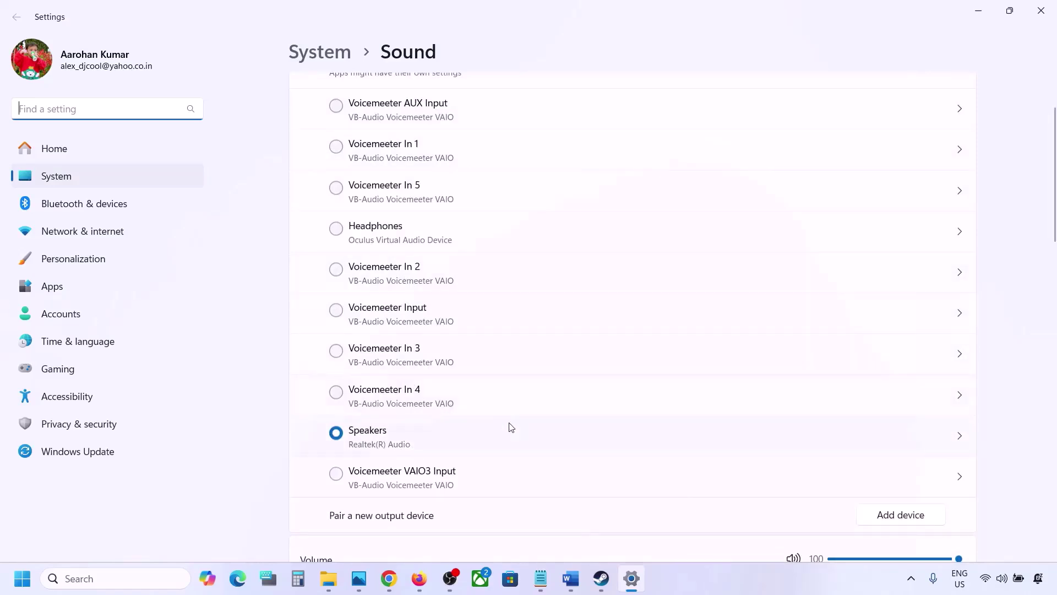
{"action": "left_click", "coordinate": [385, 439]}
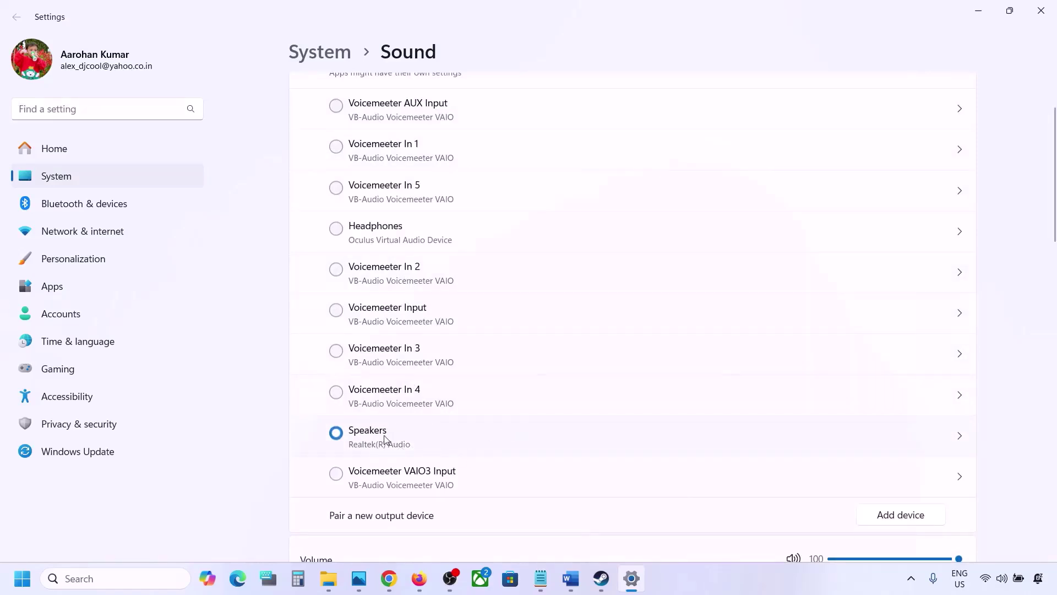
Check the Sound page volumes read 100, including Microphone Array input, then close Settings.
{"action": "scroll", "coordinate": [404, 440], "scroll_direction": "down", "scroll_amount": 5}
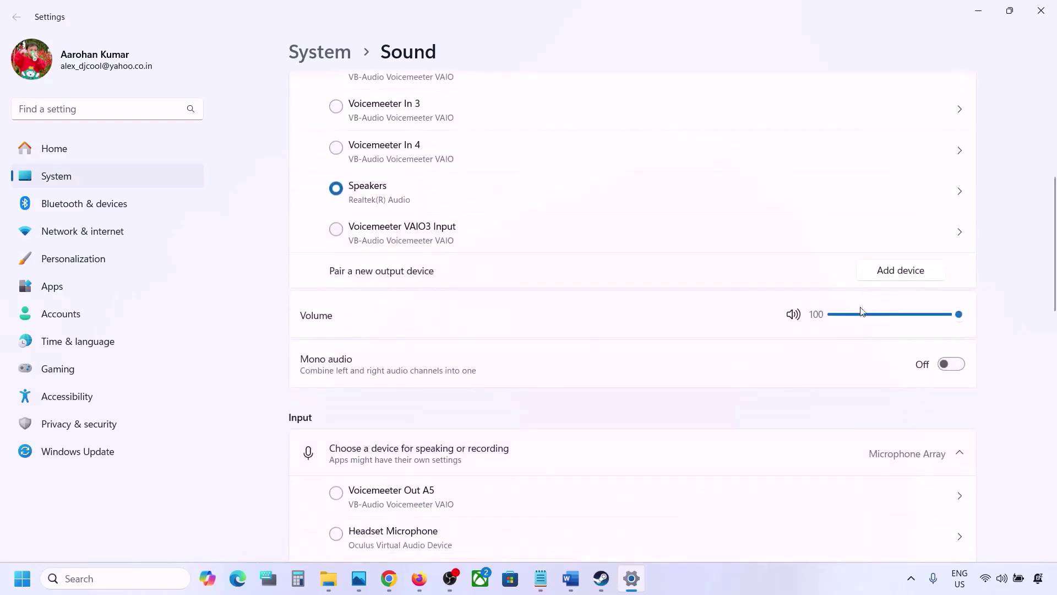
{"action": "scroll", "coordinate": [701, 396], "scroll_direction": "down", "scroll_amount": 6}
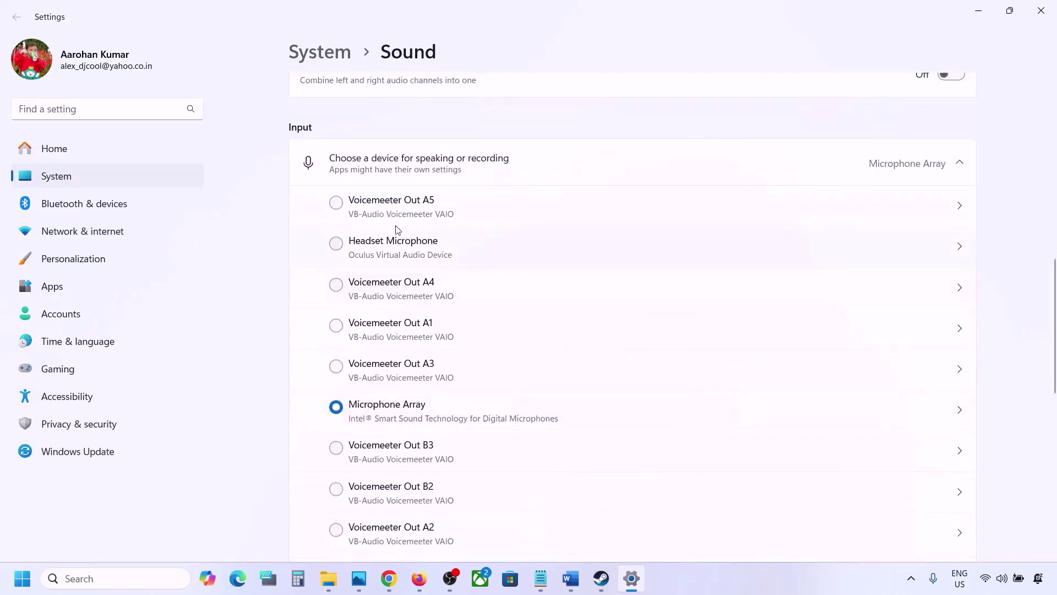
{"action": "scroll", "coordinate": [429, 461], "scroll_direction": "down", "scroll_amount": 2}
{"action": "scroll", "coordinate": [538, 401], "scroll_direction": "down", "scroll_amount": 1}
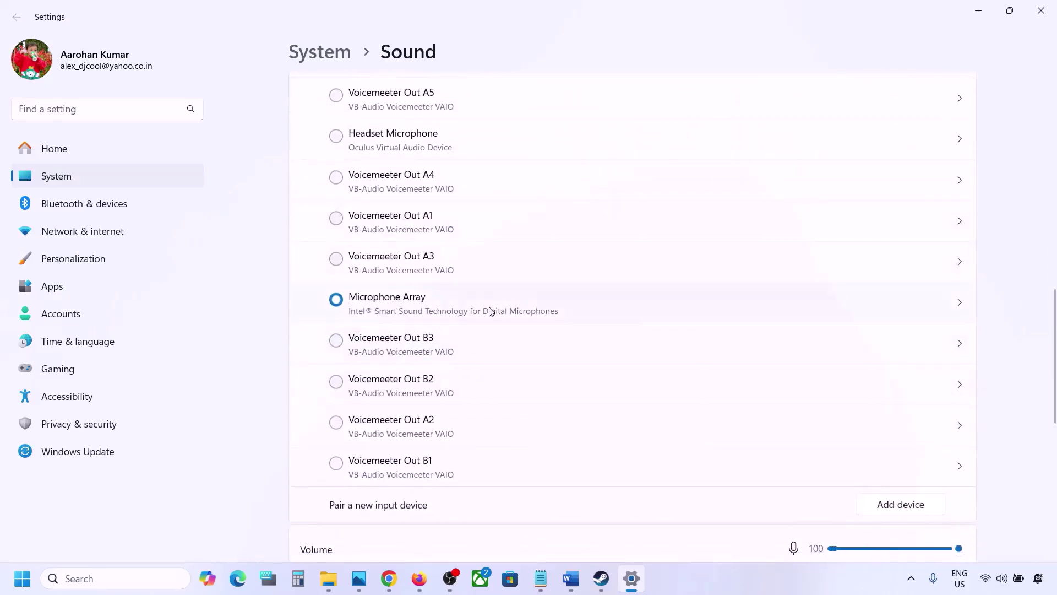
{"action": "scroll", "coordinate": [472, 318], "scroll_direction": "down", "scroll_amount": 2}
{"action": "scroll", "coordinate": [472, 317], "scroll_direction": "down", "scroll_amount": 2}
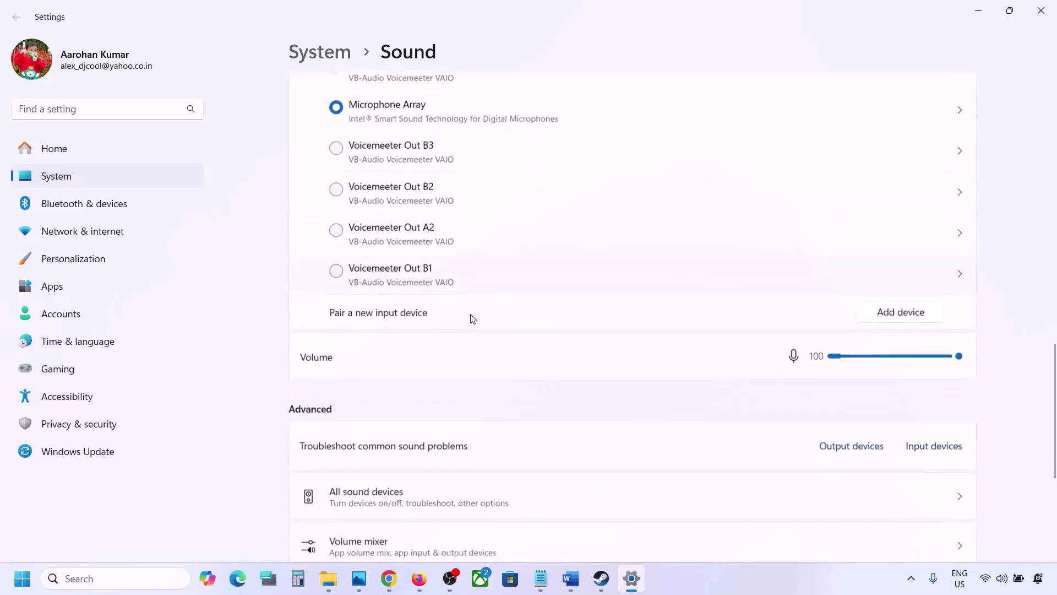
{"action": "scroll", "coordinate": [468, 265], "scroll_direction": "up", "scroll_amount": 3}
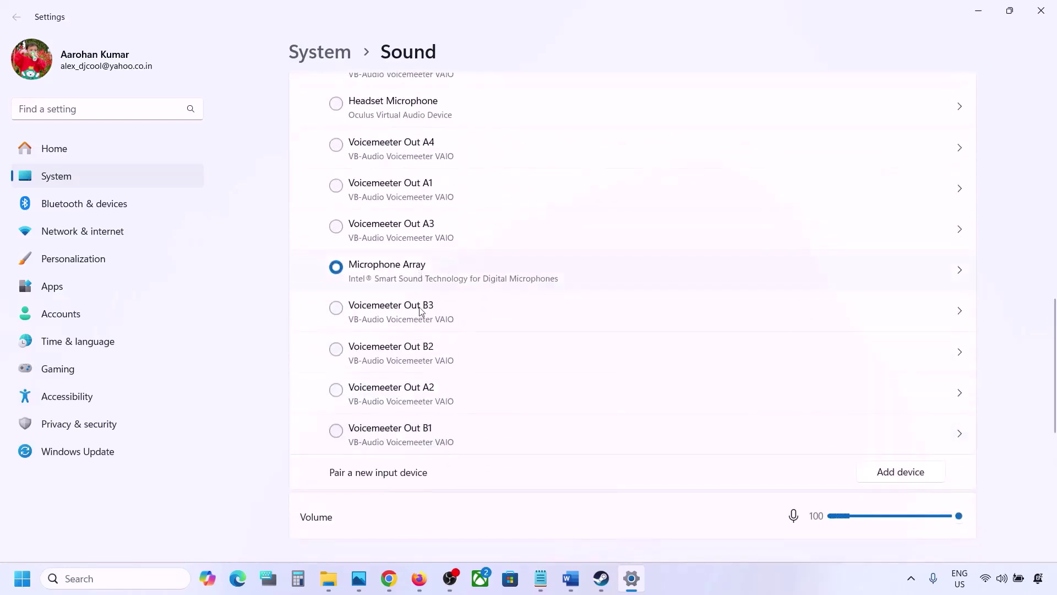
{"action": "scroll", "coordinate": [427, 380], "scroll_direction": "down", "scroll_amount": 3}
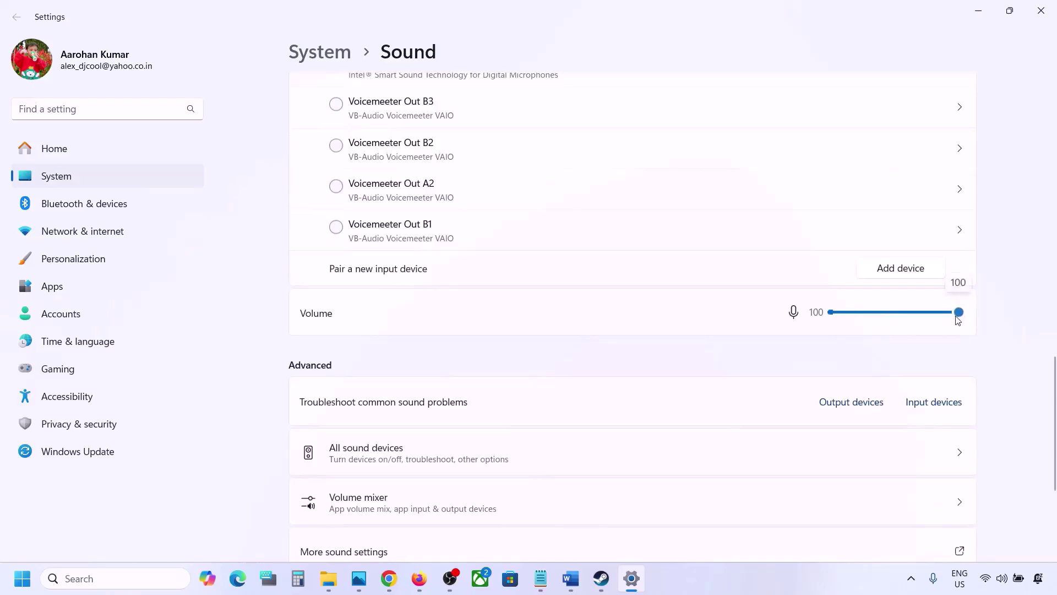
{"action": "scroll", "coordinate": [697, 378], "scroll_direction": "down", "scroll_amount": 1}
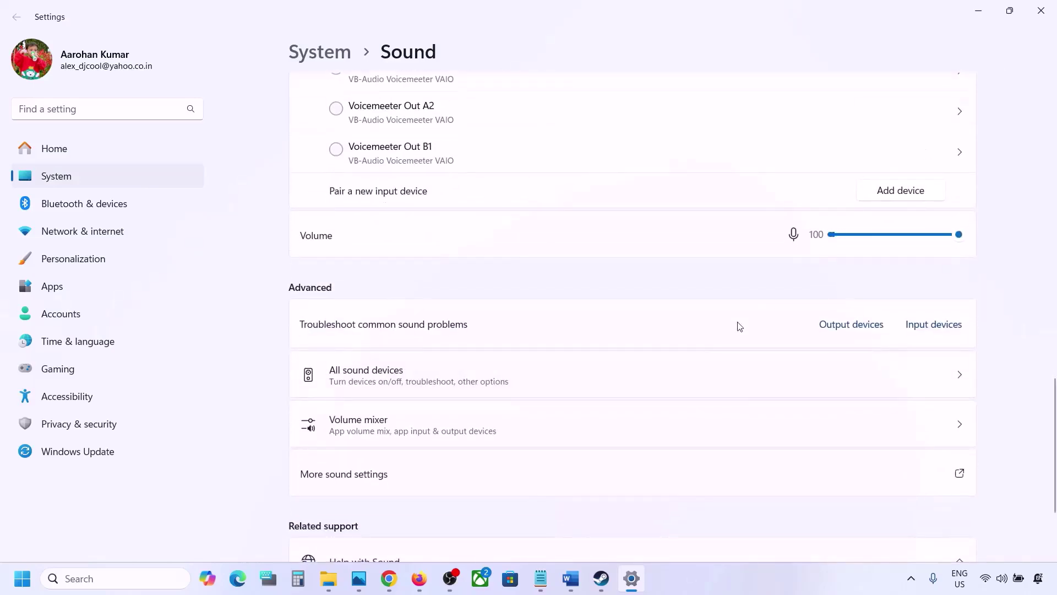
{"action": "scroll", "coordinate": [737, 324], "scroll_direction": "down", "scroll_amount": 2}
{"action": "left_click", "coordinate": [1053, 10]}
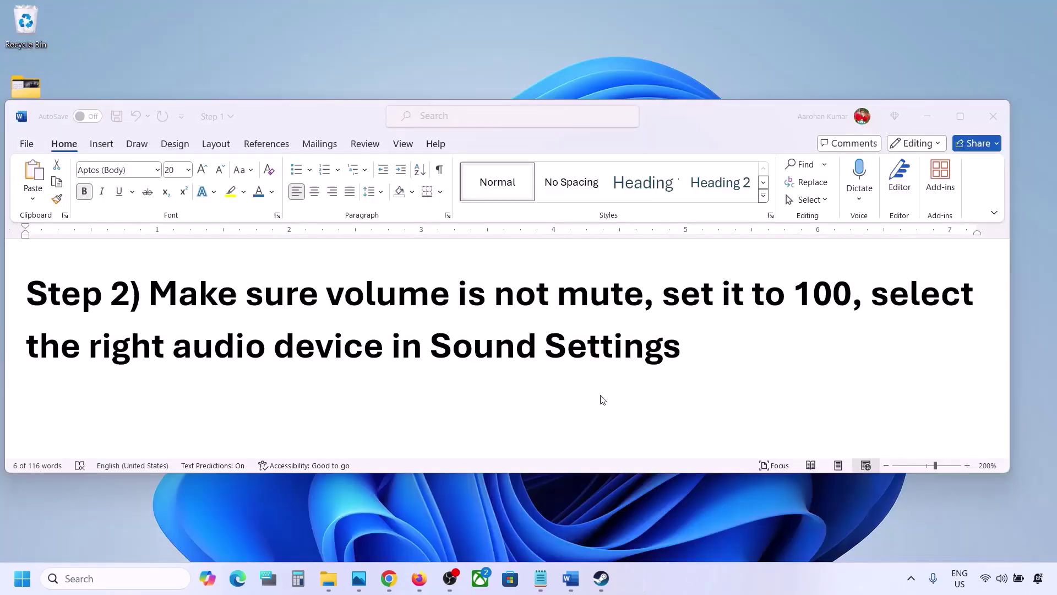
Highlight "Restart", then "Restart the game" and "Restart PC" in Word's Step 3 note.
{"action": "scroll", "coordinate": [491, 384], "scroll_direction": "down", "scroll_amount": 2}
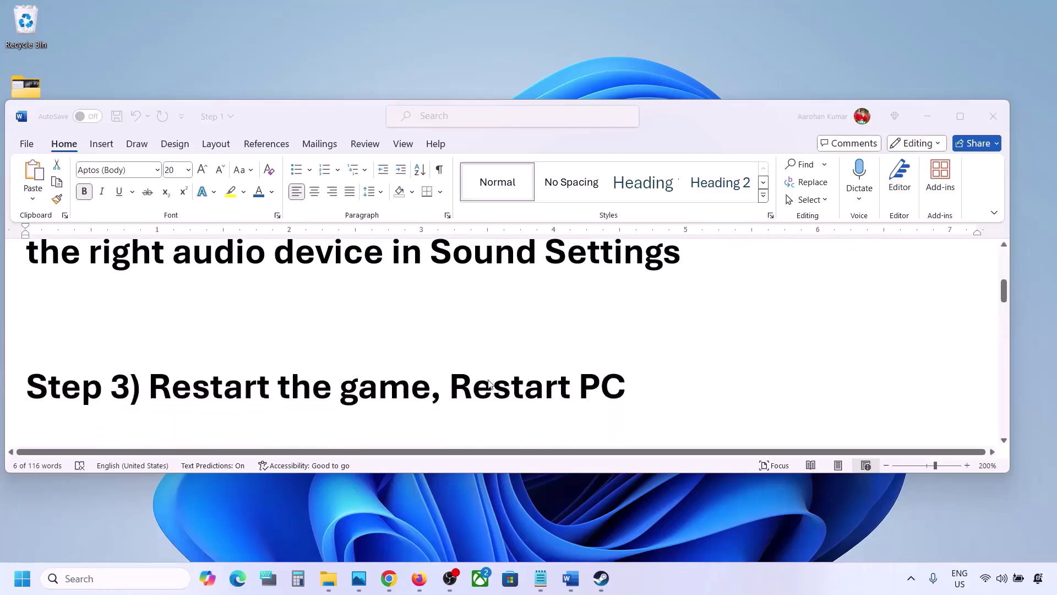
{"action": "double_click", "coordinate": [190, 371]}
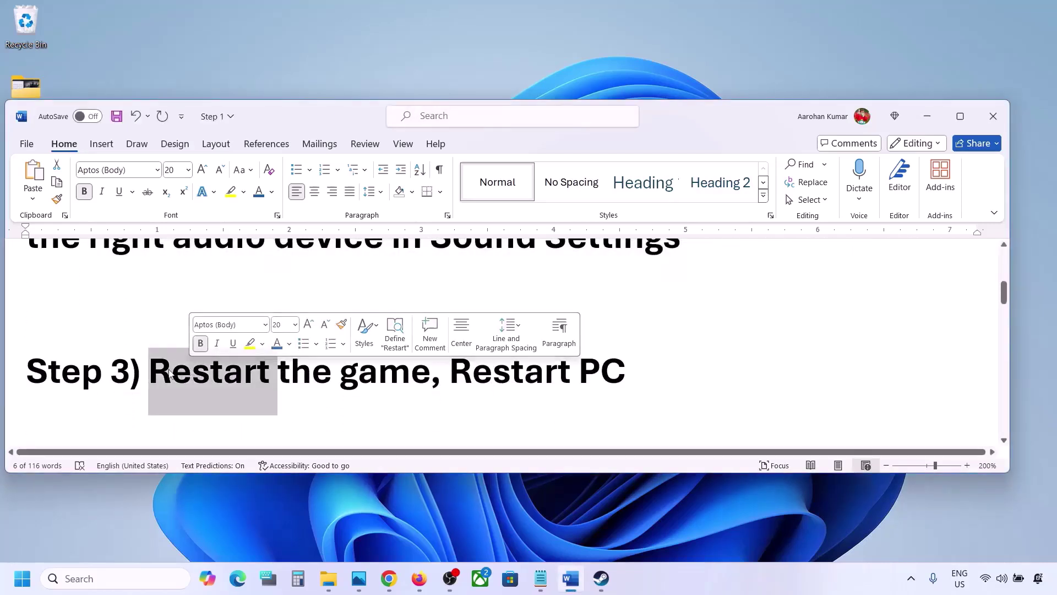
{"action": "left_click", "coordinate": [300, 369]}
{"action": "left_click_drag", "start_coordinate": [157, 368], "coordinate": [351, 358]}
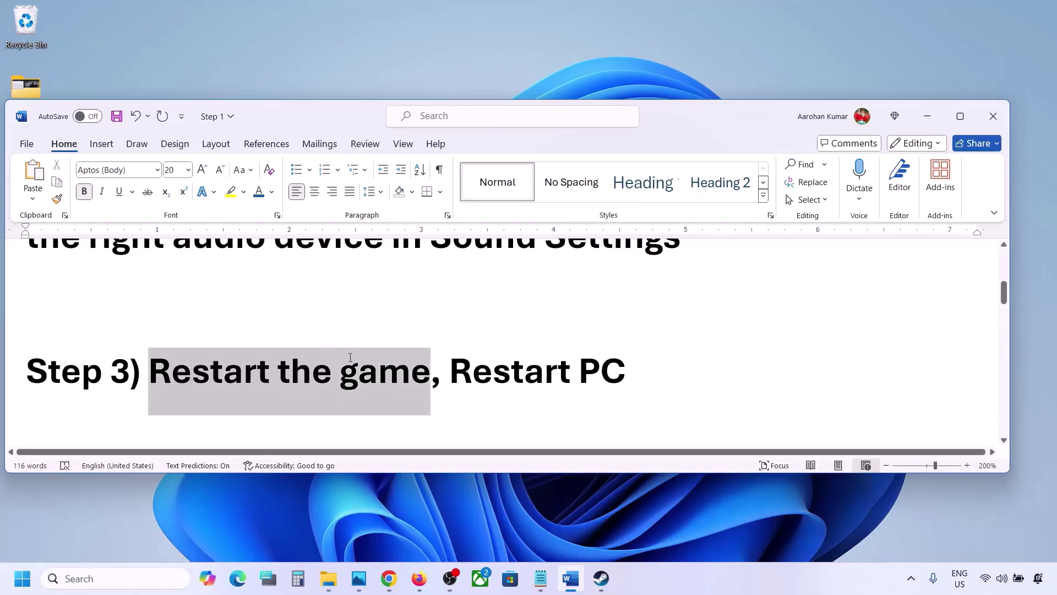
{"action": "left_click_drag", "start_coordinate": [450, 368], "coordinate": [623, 365]}
Highlight Step 4's sentence about setting the sample rate to 48/44k Hz, then deselect it.
{"action": "scroll", "coordinate": [333, 362], "scroll_direction": "down", "scroll_amount": 3}
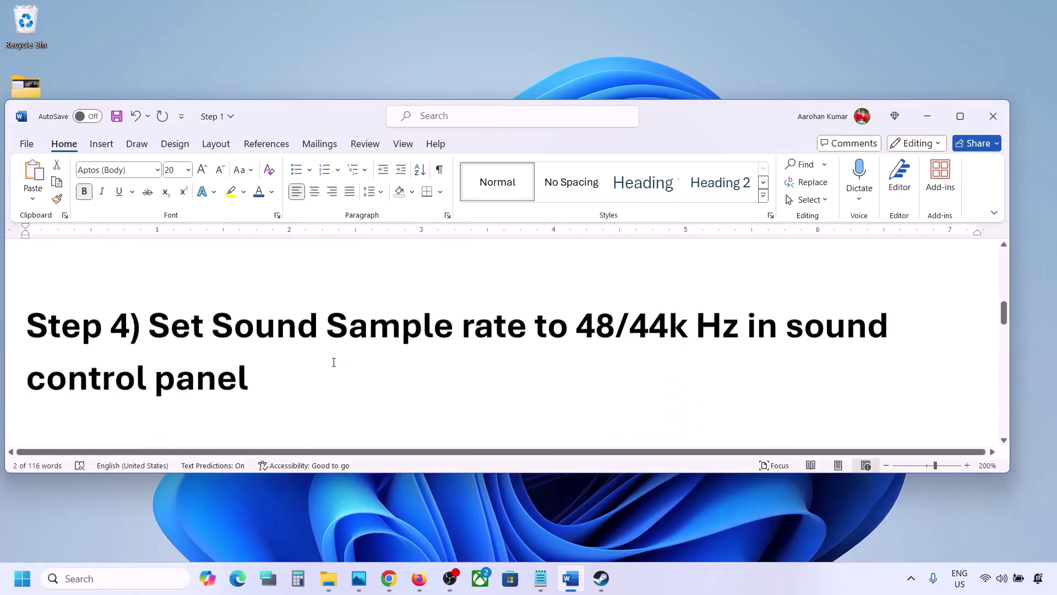
{"action": "left_click_drag", "start_coordinate": [154, 325], "coordinate": [654, 324]}
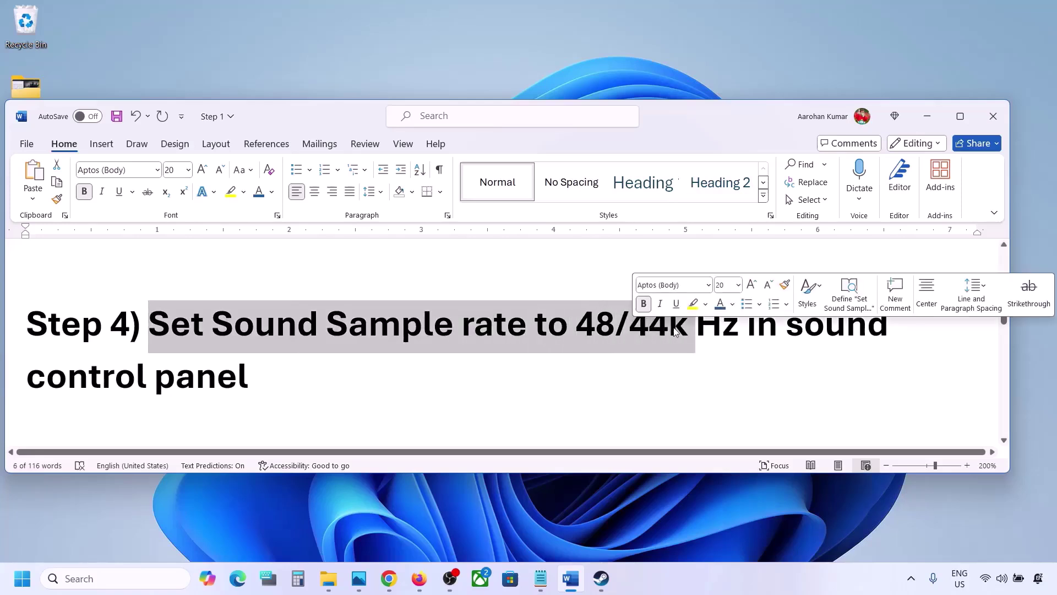
{"action": "left_click", "coordinate": [672, 328]}
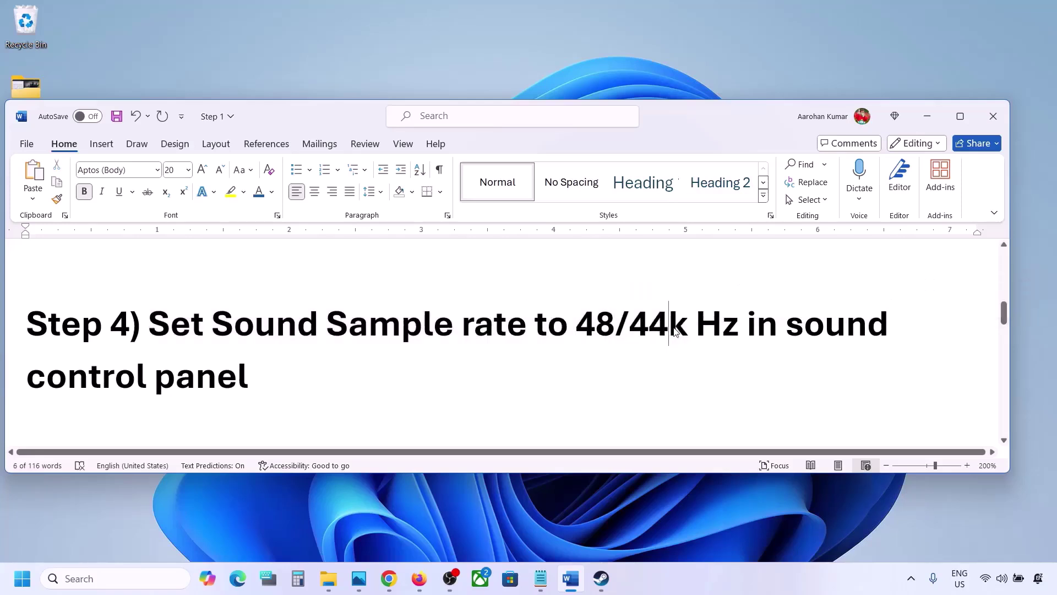
Search "control" to open Control Panel, then Hardware and Sound > Sound, centred on screen.
{"action": "left_click", "coordinate": [70, 579]}
{"action": "type", "text": "control"}
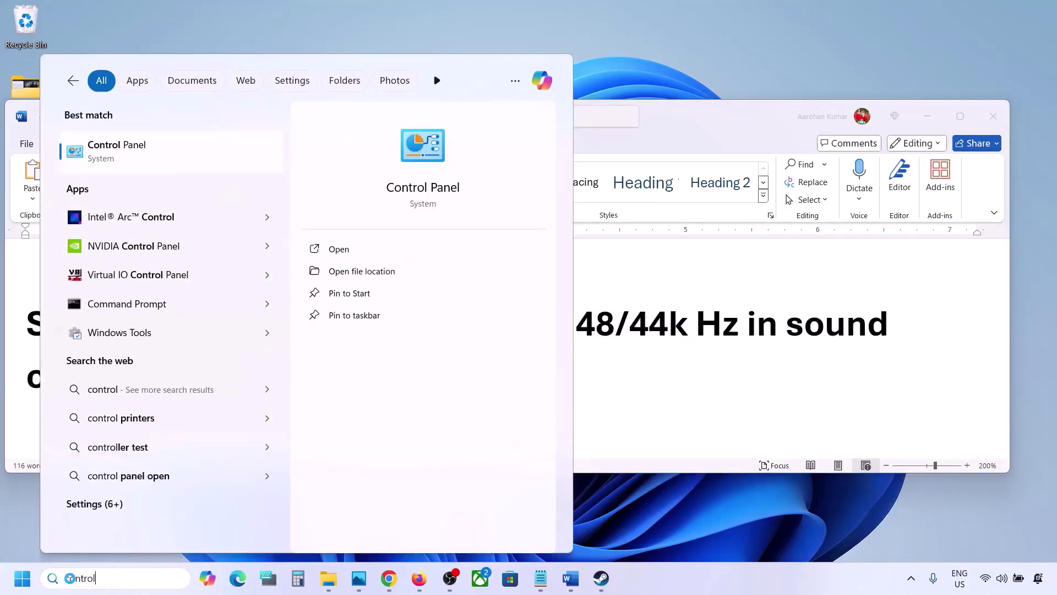
{"action": "key", "text": "Return"}
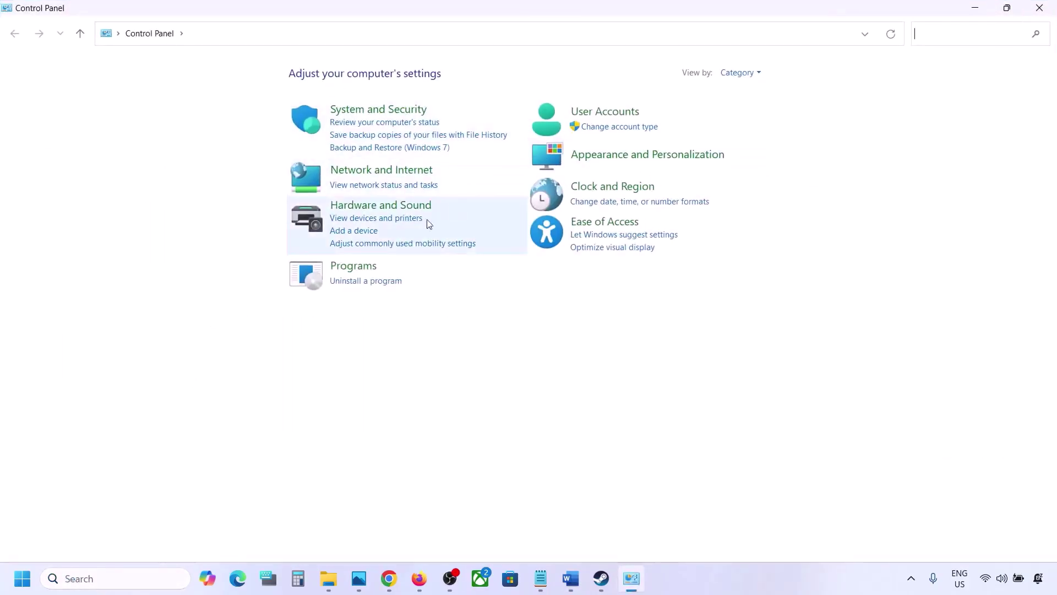
{"action": "left_click", "coordinate": [390, 206]}
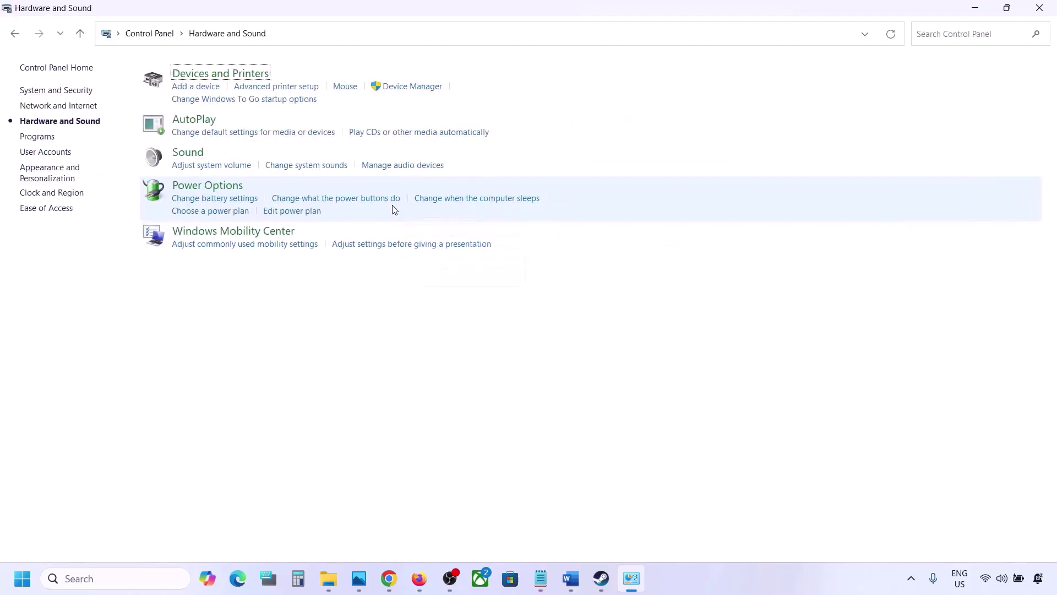
{"action": "left_click", "coordinate": [196, 152]}
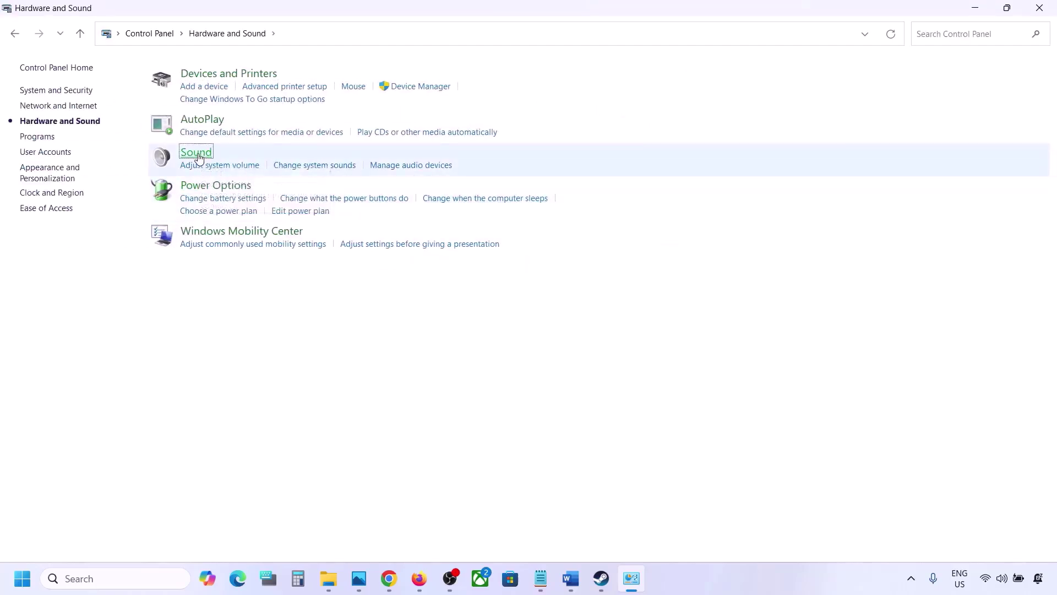
{"action": "left_click_drag", "start_coordinate": [219, 64], "coordinate": [478, 138]}
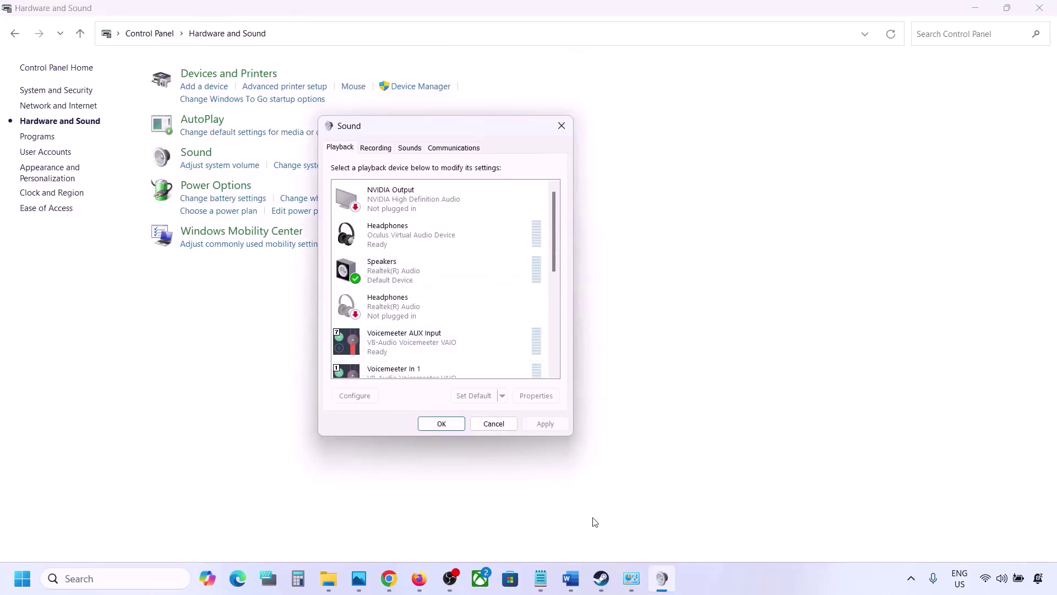
Open the Realtek Speakers' Properties, Advanced tab, and keep Default Format at 24 bit, 48000 Hz.
{"action": "left_click", "coordinate": [571, 578]}
{"action": "left_click", "coordinate": [572, 579]}
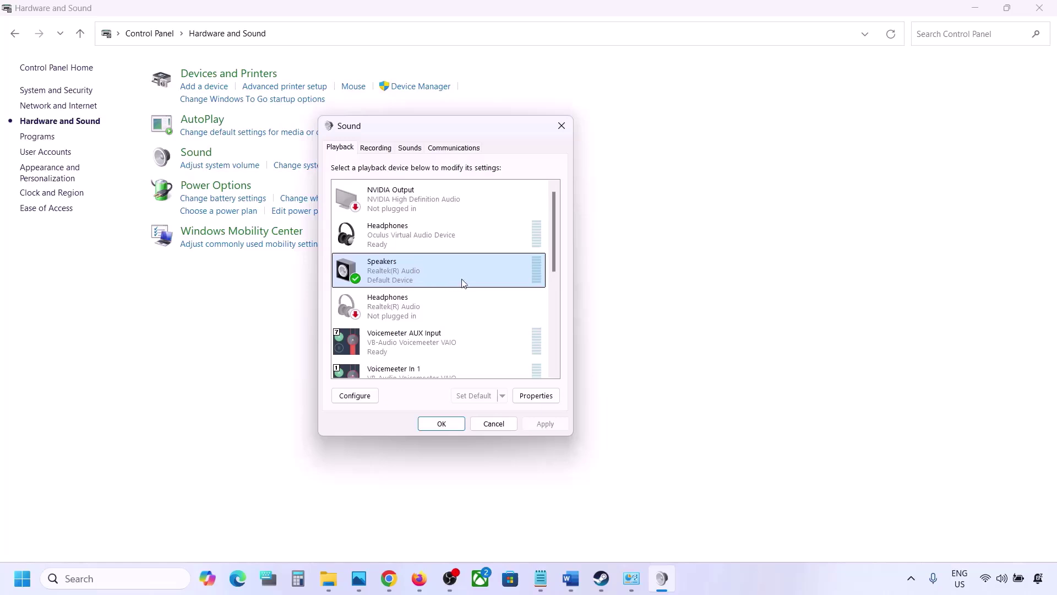
{"action": "right_click", "coordinate": [447, 278]}
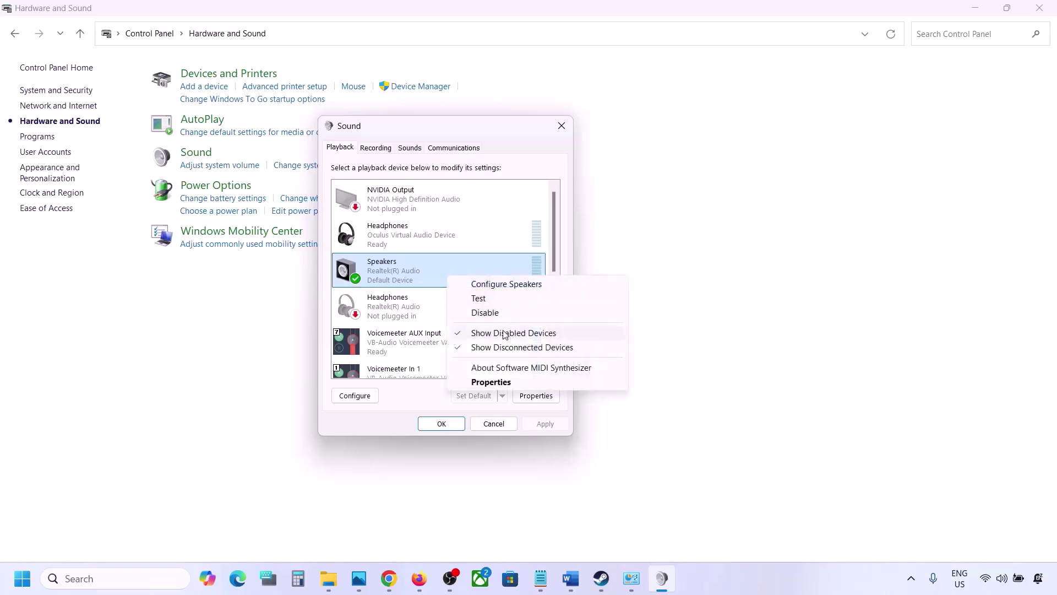
{"action": "left_click", "coordinate": [491, 382]}
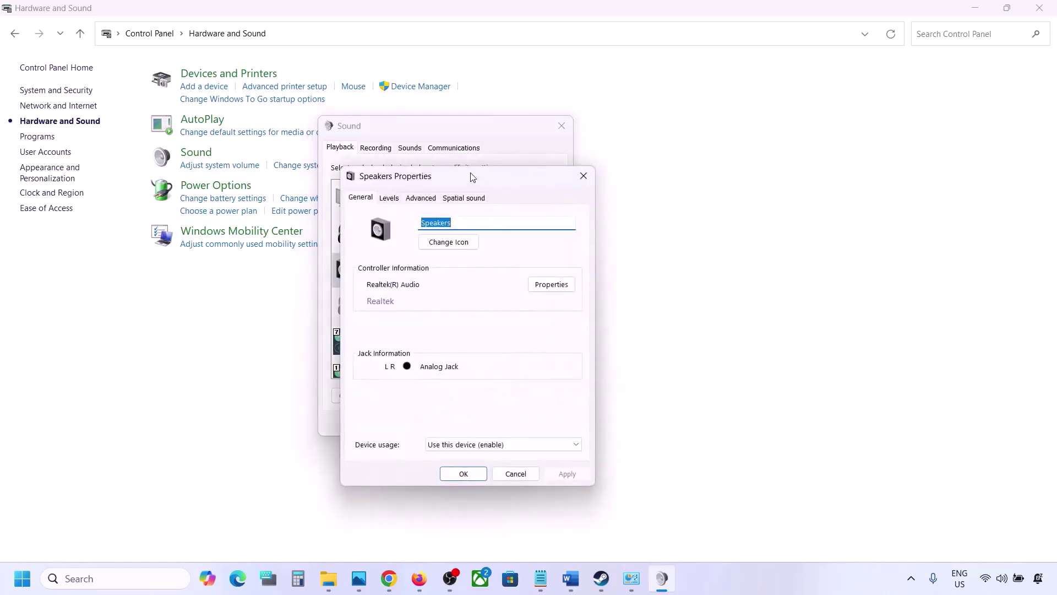
{"action": "left_click_drag", "start_coordinate": [473, 176], "coordinate": [530, 128]}
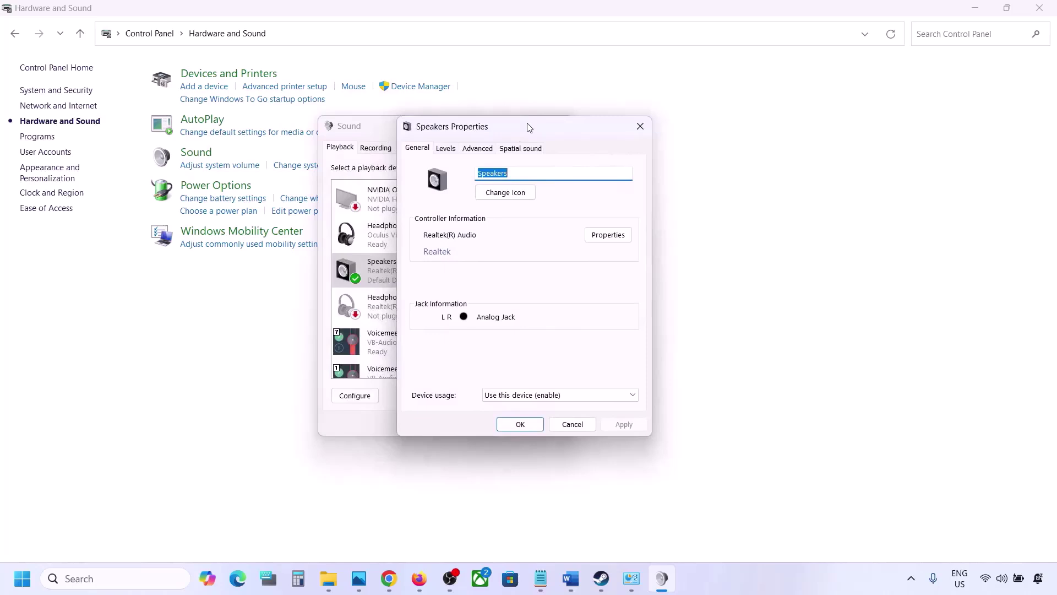
{"action": "left_click", "coordinate": [476, 149]}
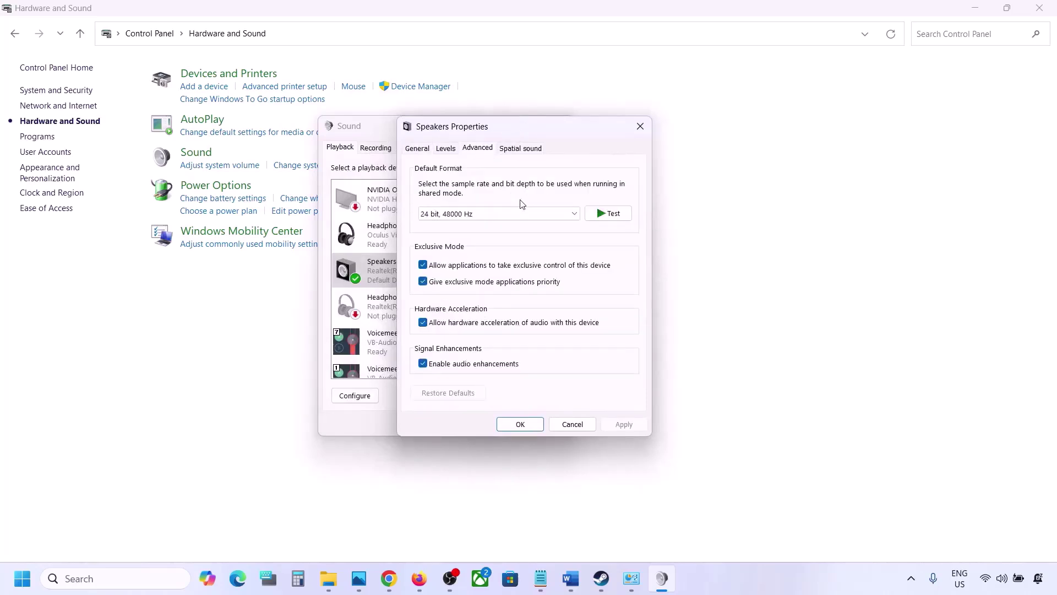
{"action": "left_click", "coordinate": [577, 218]}
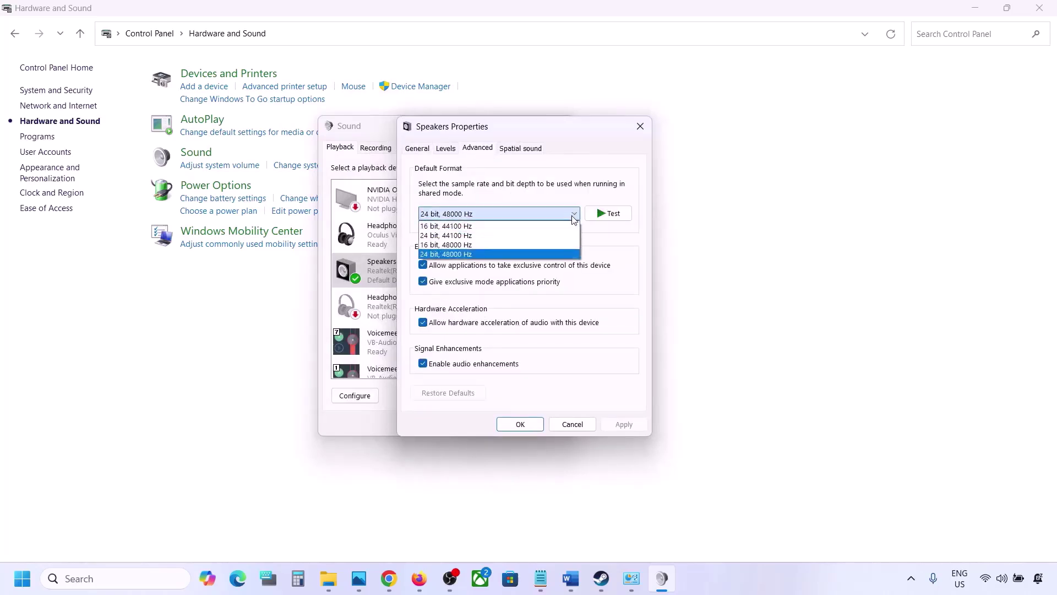
{"action": "left_click", "coordinate": [618, 266]}
Check the 48/44k note in Word, then apply 24 bit, 48000 Hz as the format.
{"action": "left_click", "coordinate": [578, 589]}
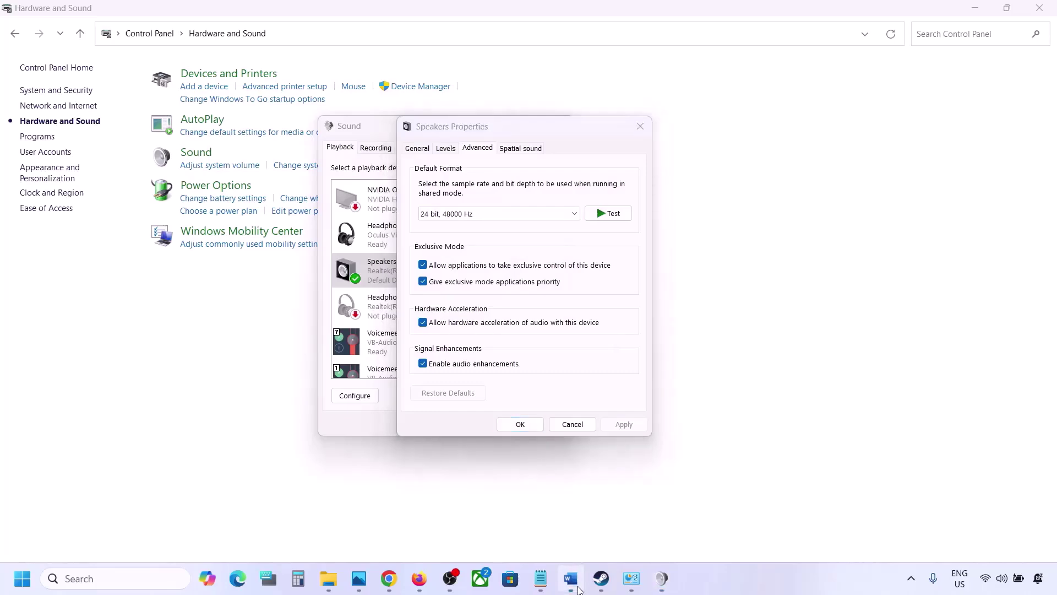
{"action": "left_click_drag", "start_coordinate": [577, 330], "coordinate": [674, 336]}
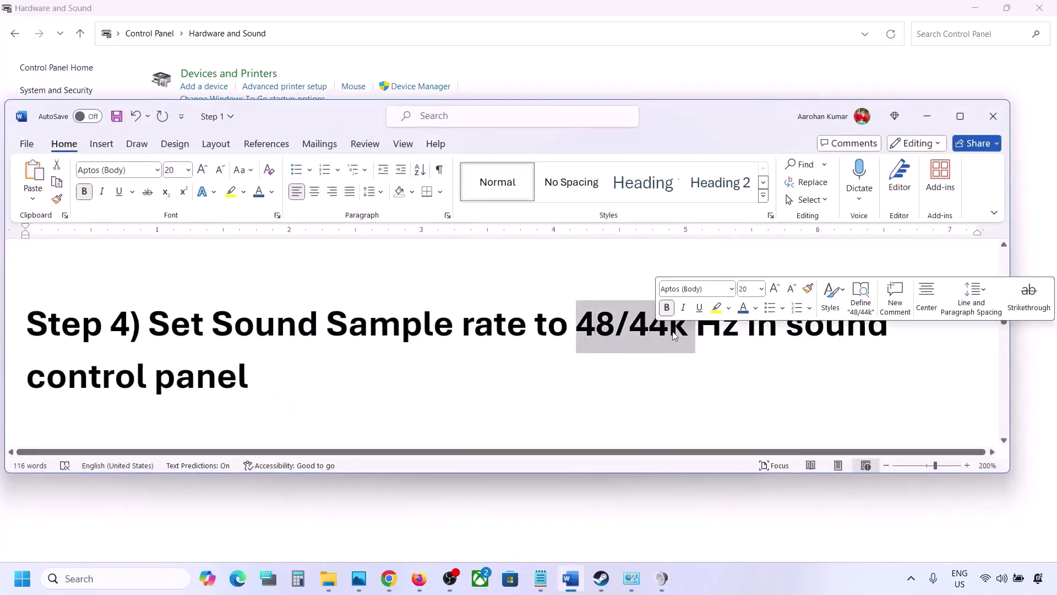
{"action": "left_click", "coordinate": [927, 116]}
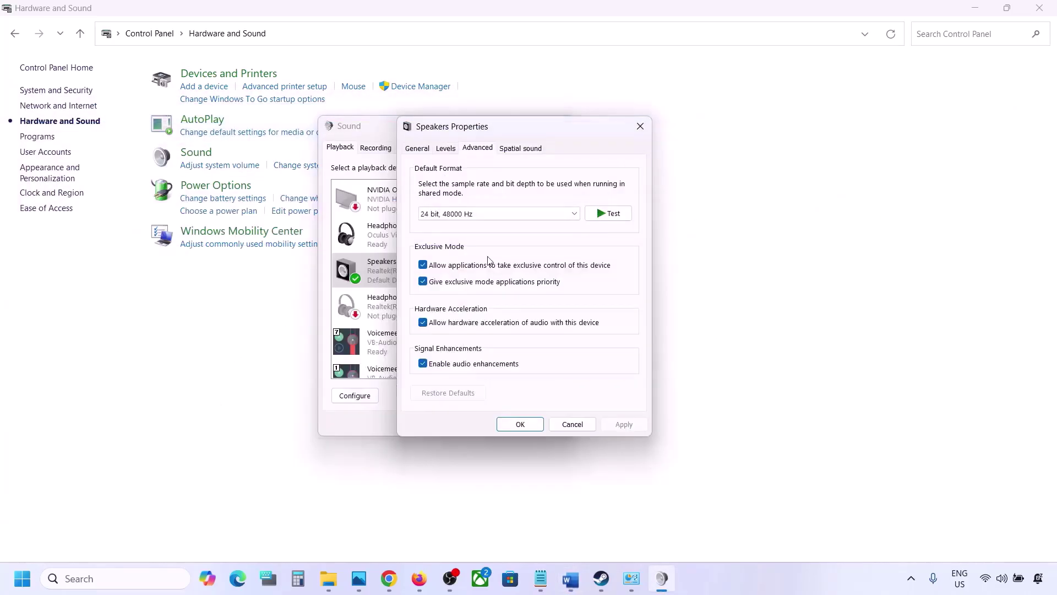
{"action": "left_click", "coordinate": [505, 216]}
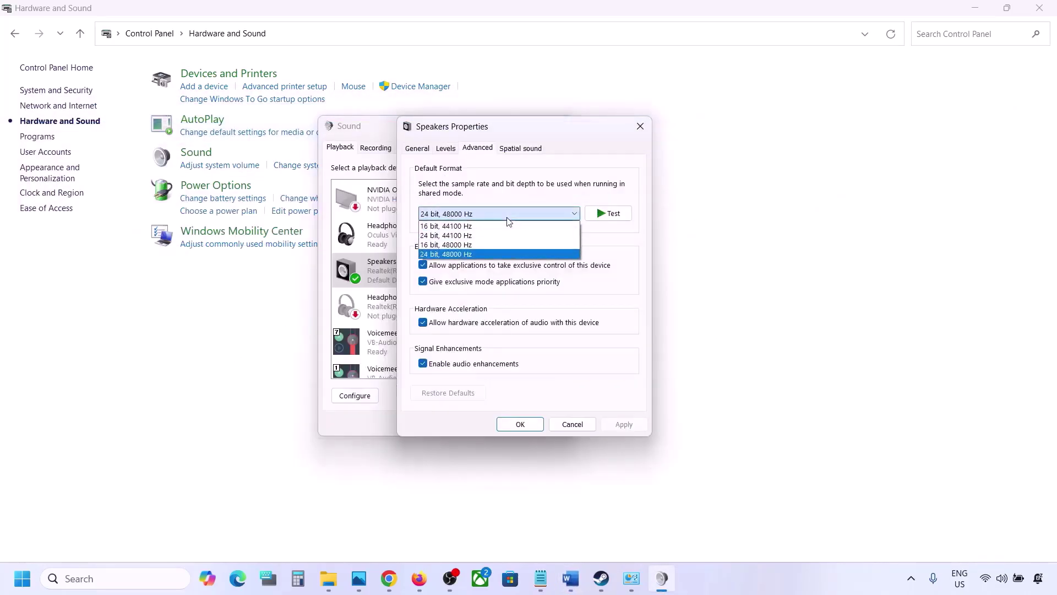
{"action": "left_click", "coordinate": [462, 254]}
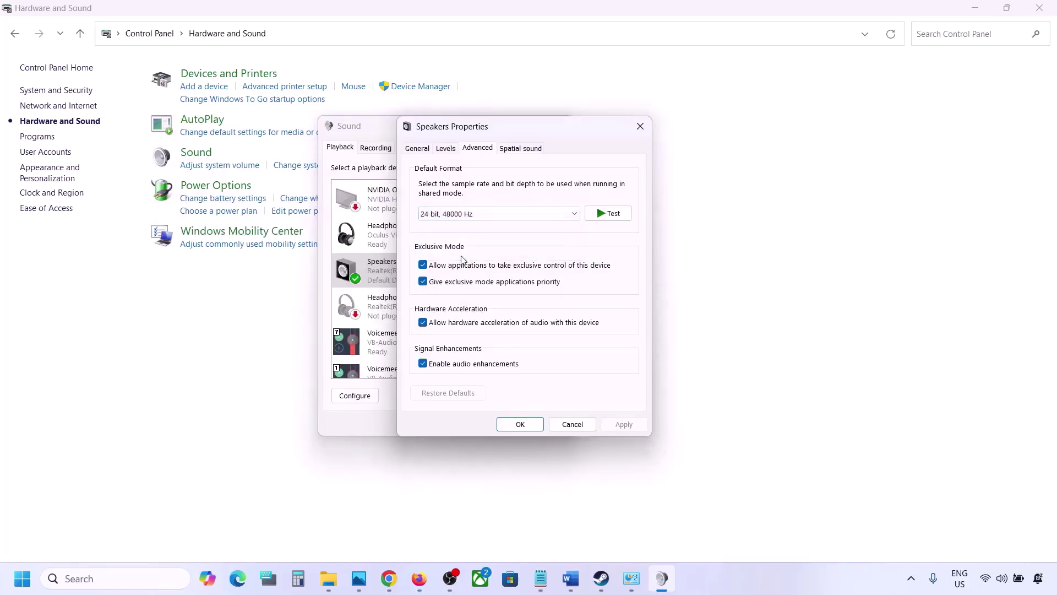
{"action": "left_click", "coordinate": [623, 425]}
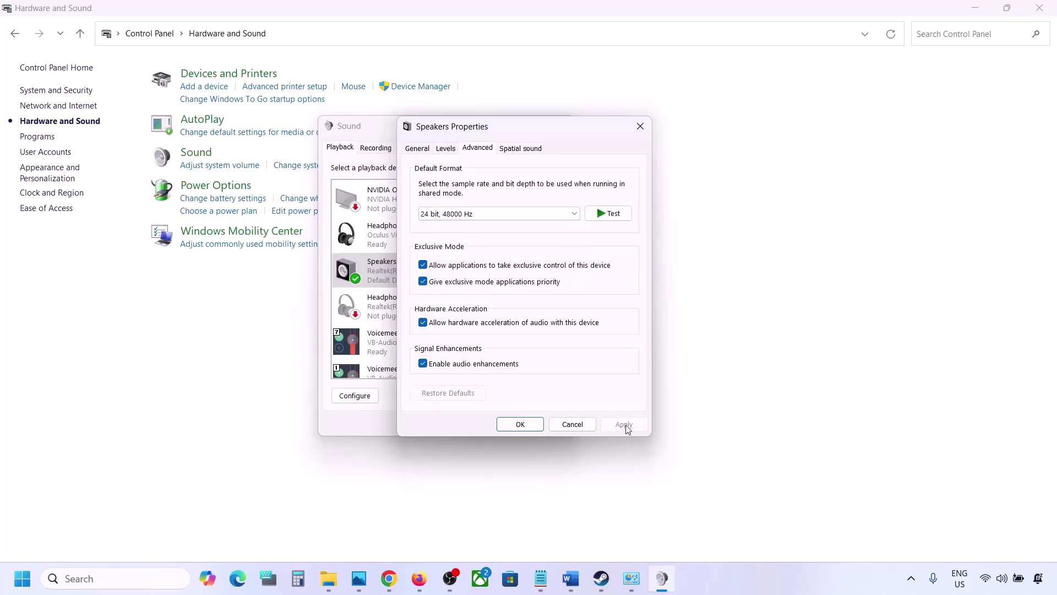
Apply 24 bit, 44100 Hz as the format and confirm the in-use device warning.
{"action": "left_click", "coordinate": [531, 216]}
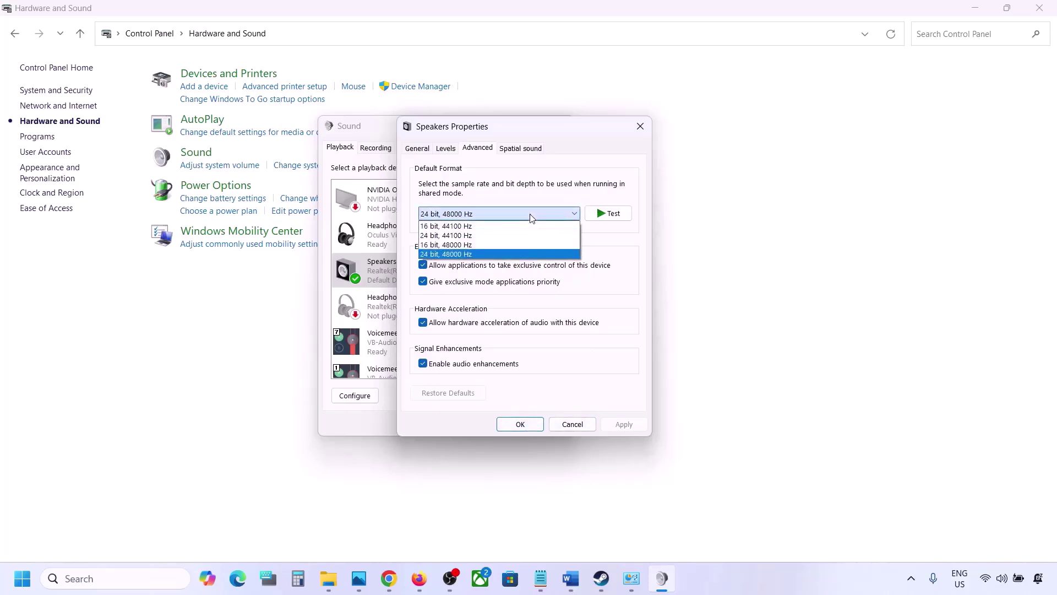
{"action": "left_click", "coordinate": [468, 236]}
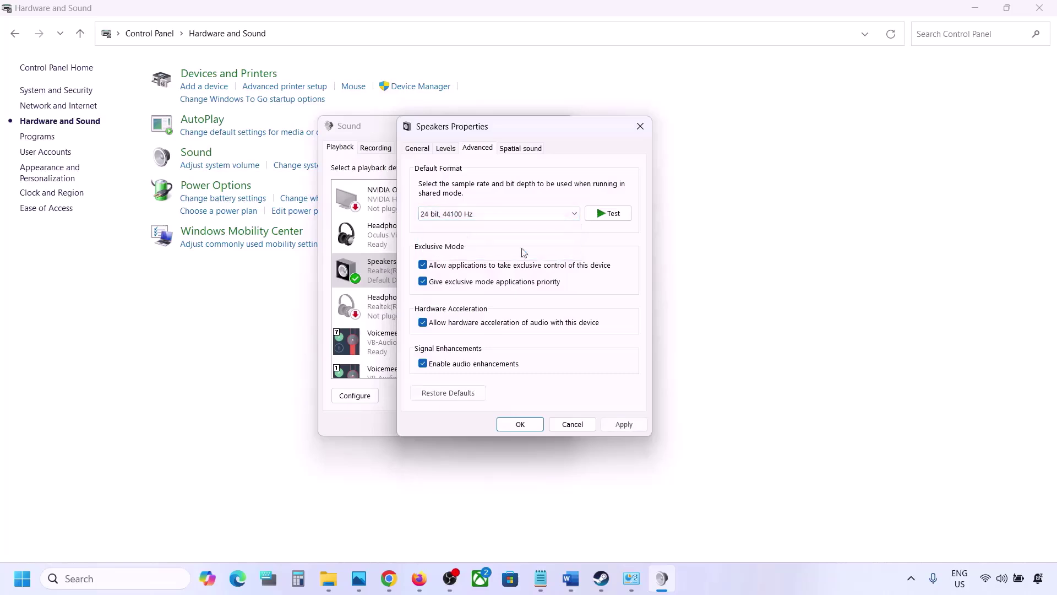
{"action": "left_click", "coordinate": [612, 426]}
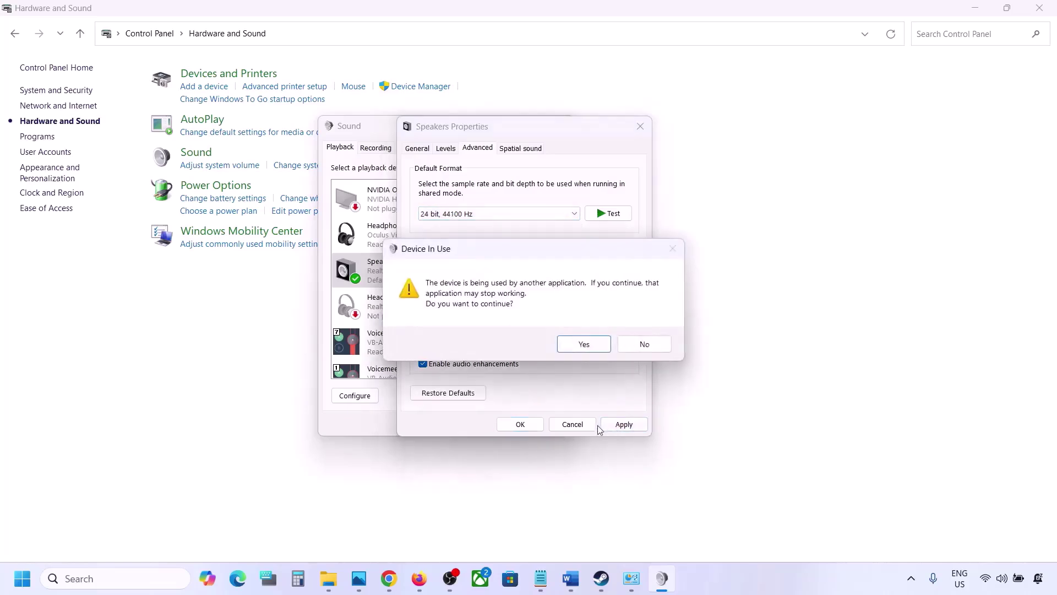
{"action": "left_click", "coordinate": [584, 346]}
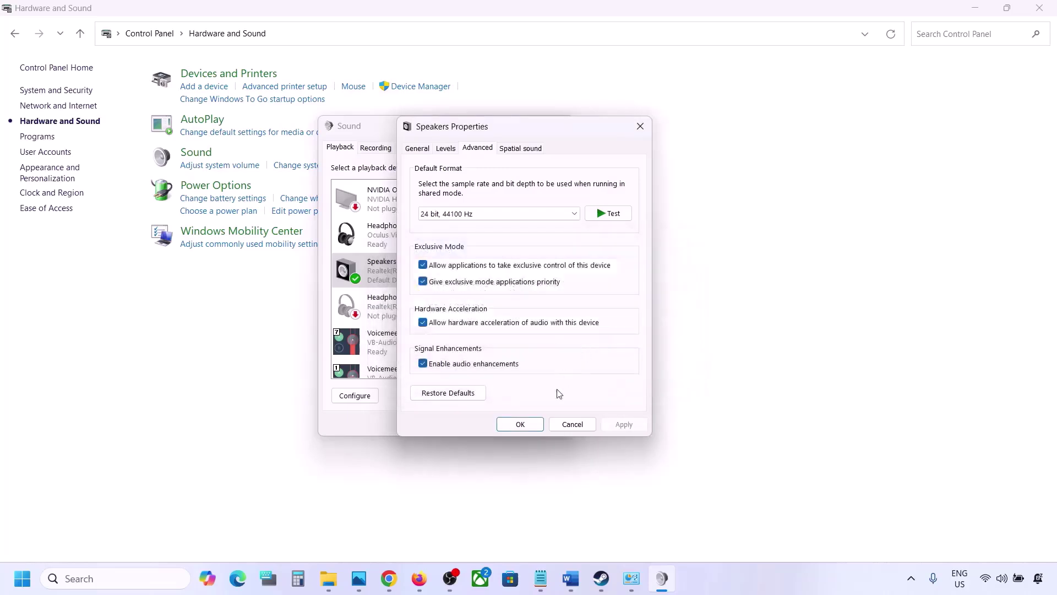
Revert to 24 bit, 48000 Hz, apply, and close both Speakers Properties and Sound dialogs.
{"action": "left_click", "coordinate": [476, 212]}
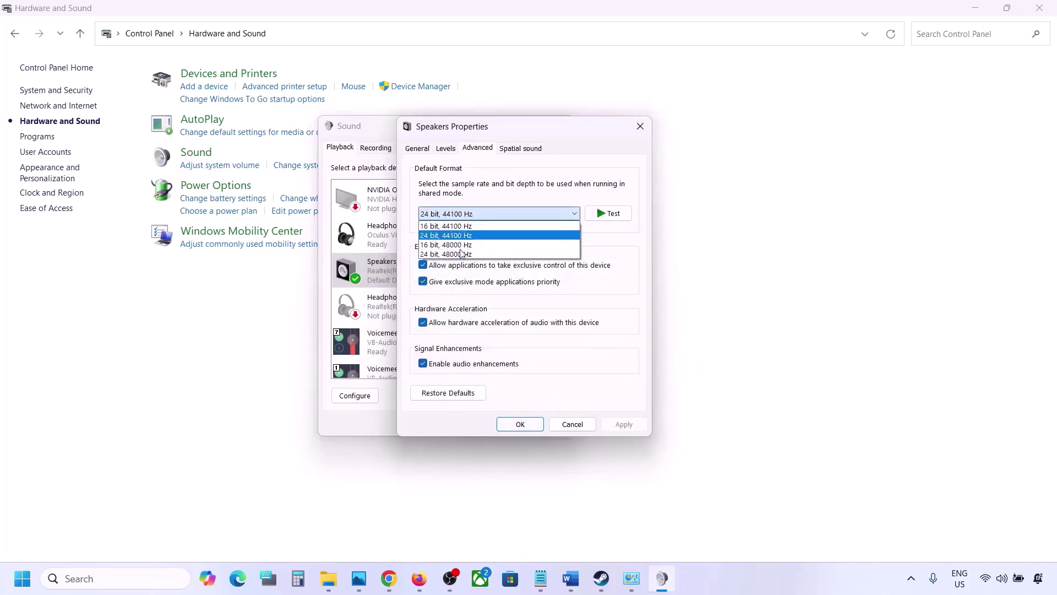
{"action": "left_click", "coordinate": [459, 253]}
{"action": "left_click", "coordinate": [622, 424]}
{"action": "left_click", "coordinate": [519, 424]}
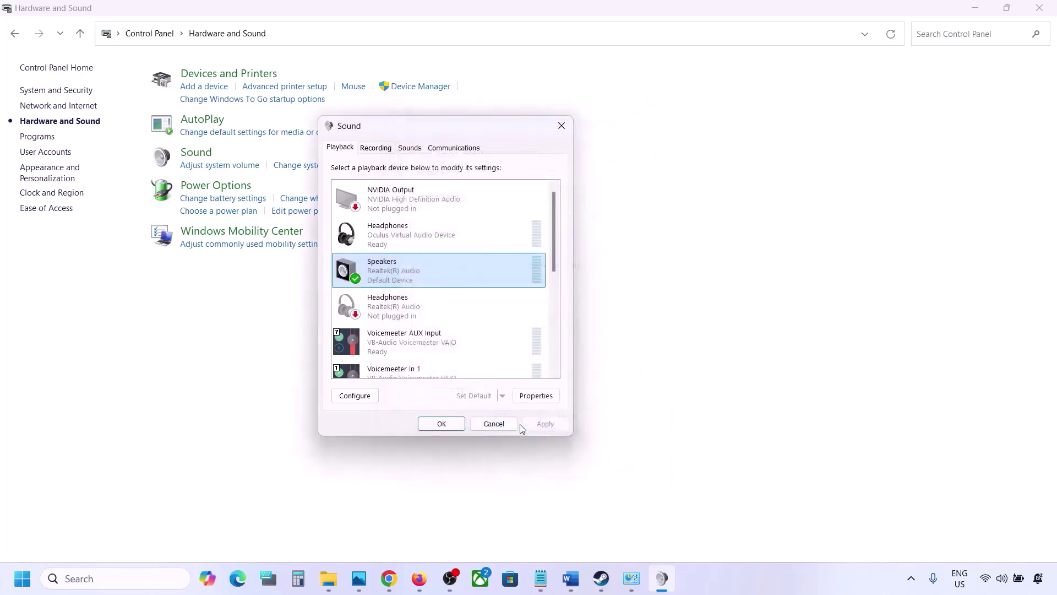
{"action": "left_click", "coordinate": [441, 424]}
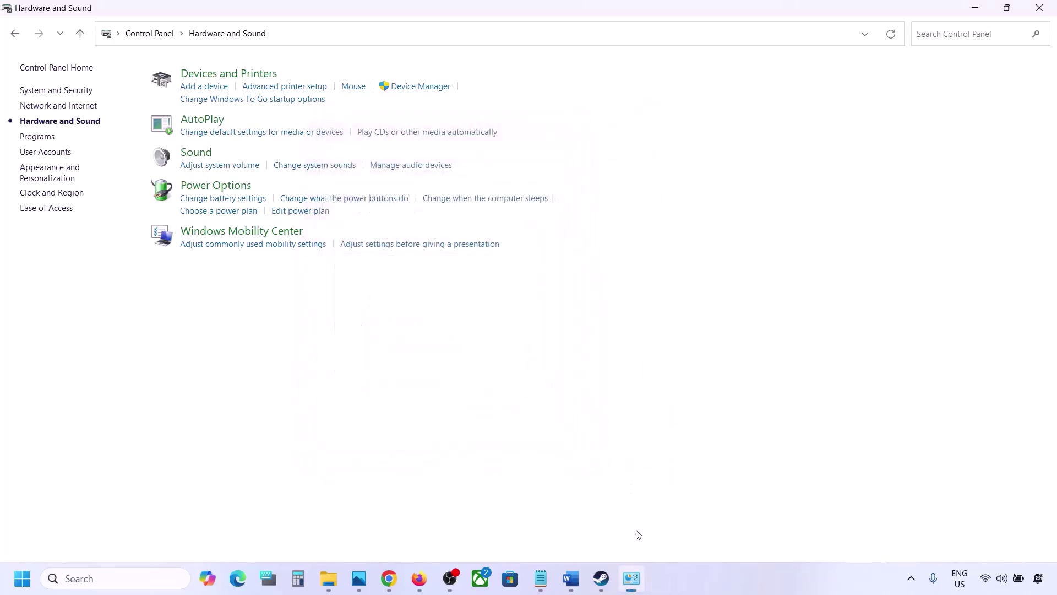
Restore Word, highlight Step 5's controller advice, and select Step 6's "Turn off Spatial Sound".
{"action": "left_click", "coordinate": [570, 578]}
{"action": "scroll", "coordinate": [435, 349], "scroll_direction": "down", "scroll_amount": 5}
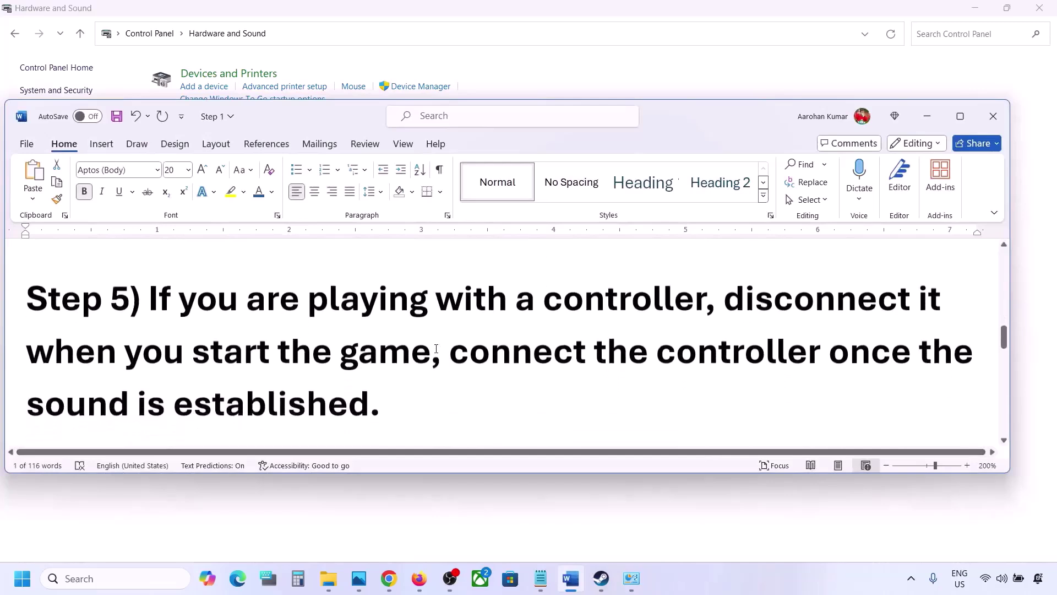
{"action": "left_click_drag", "start_coordinate": [171, 304], "coordinate": [371, 392]}
{"action": "left_click", "coordinate": [371, 392]}
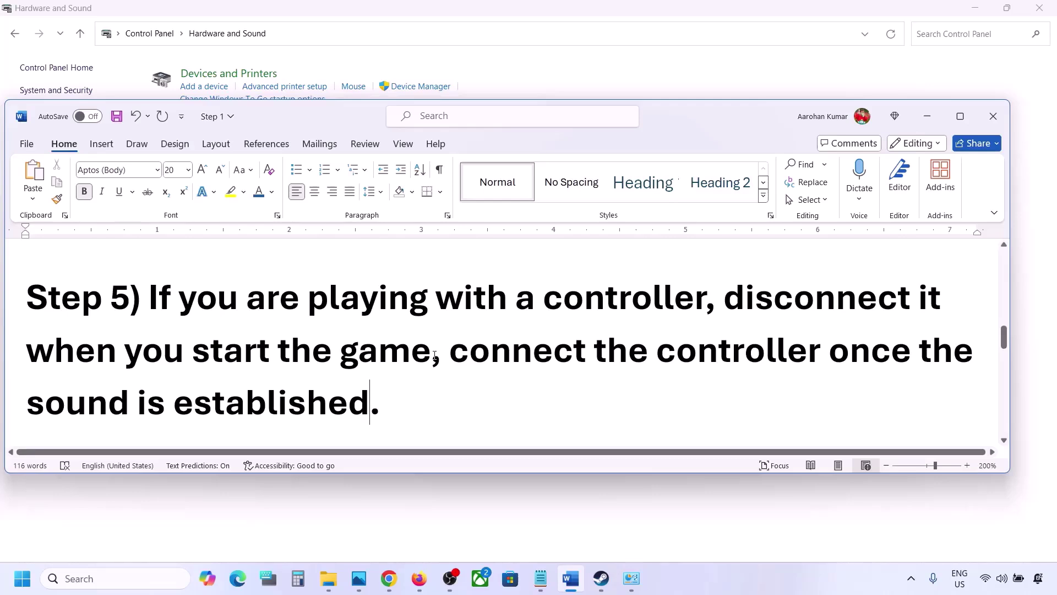
{"action": "scroll", "coordinate": [434, 356], "scroll_direction": "down", "scroll_amount": 5}
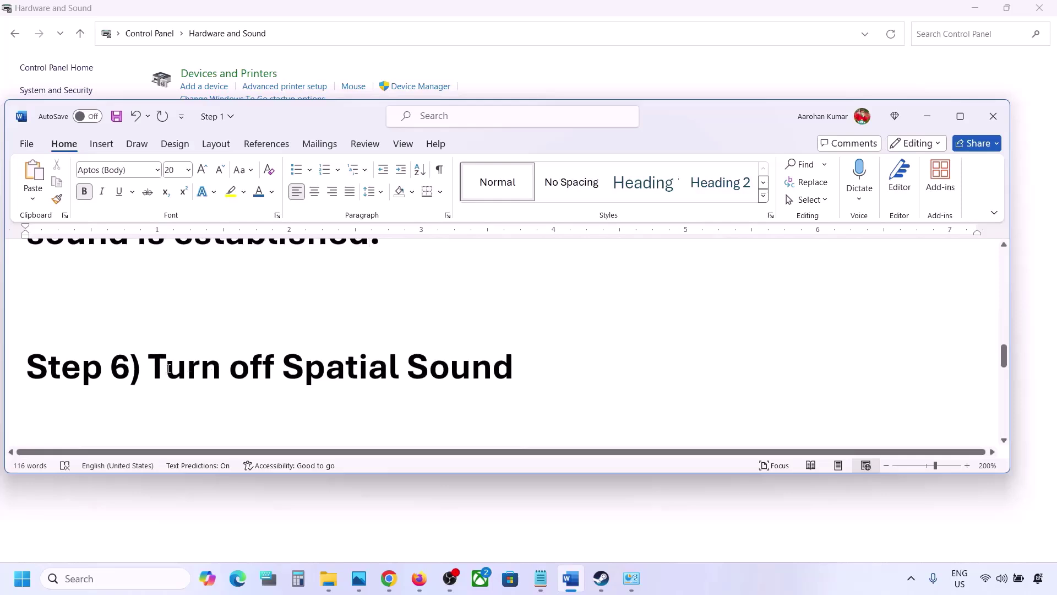
{"action": "left_click", "coordinate": [513, 366], "text": "shift"}
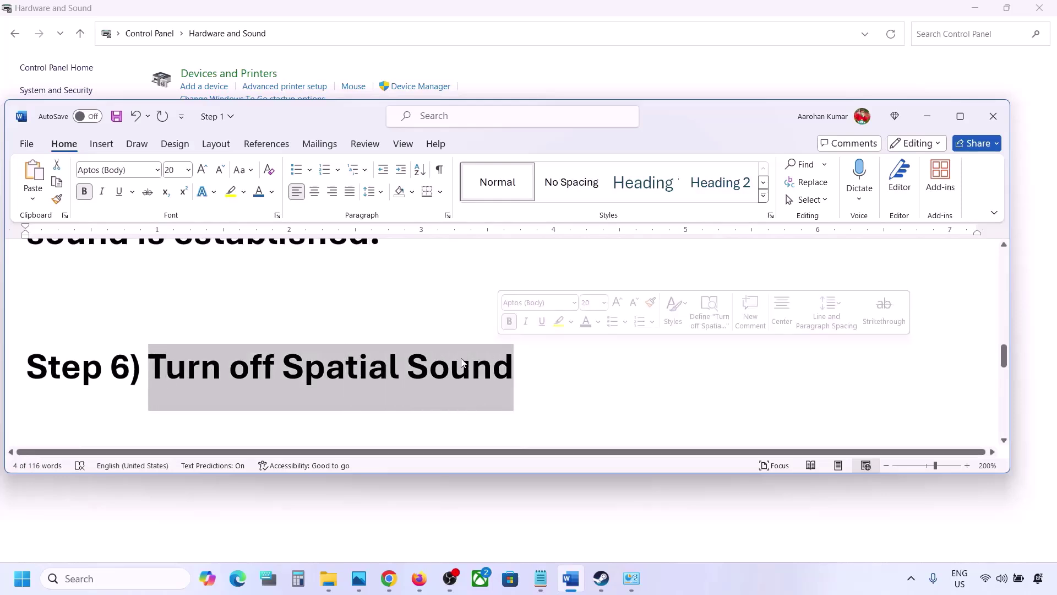
Open Control Panel's Sound dialog through Hardware and Sound.
{"action": "left_click", "coordinate": [104, 579]}
{"action": "type", "text": "control"}
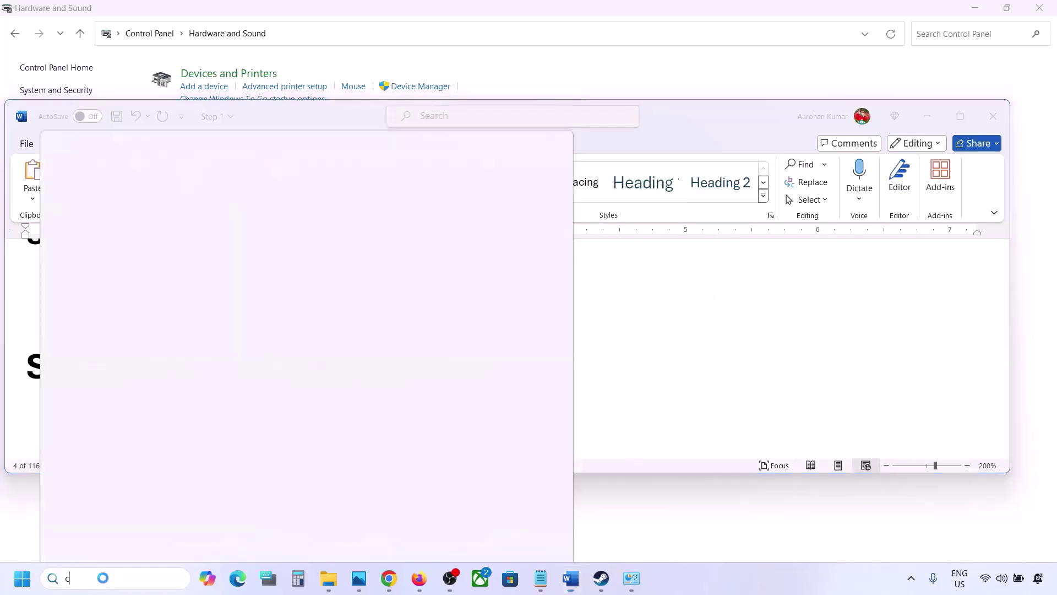
{"action": "key", "text": "Return"}
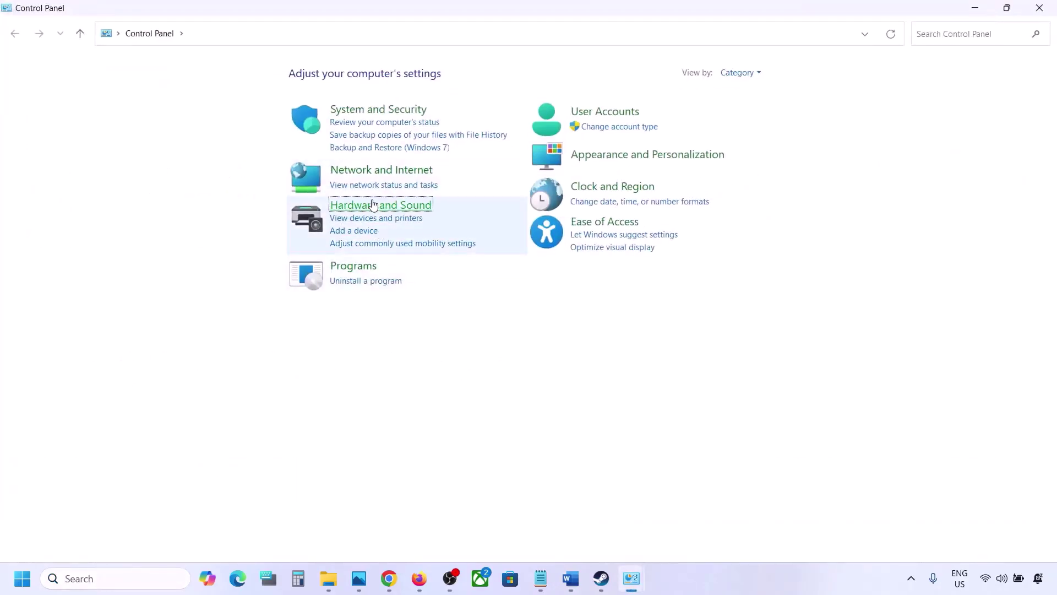
{"action": "left_click", "coordinate": [371, 205]}
{"action": "left_click", "coordinate": [204, 158]}
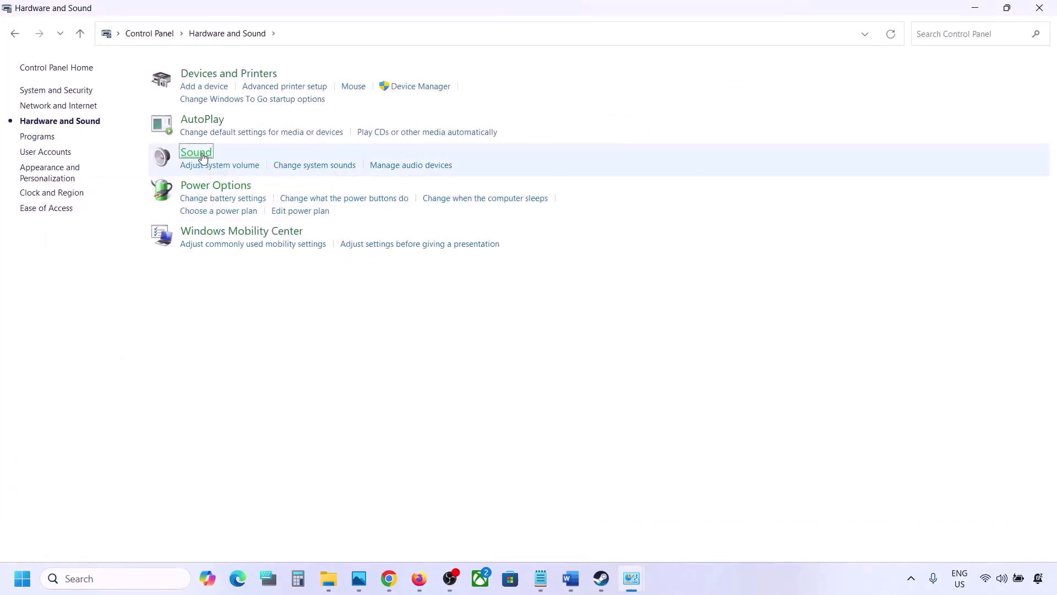
{"action": "left_click_drag", "start_coordinate": [208, 76], "coordinate": [454, 126]}
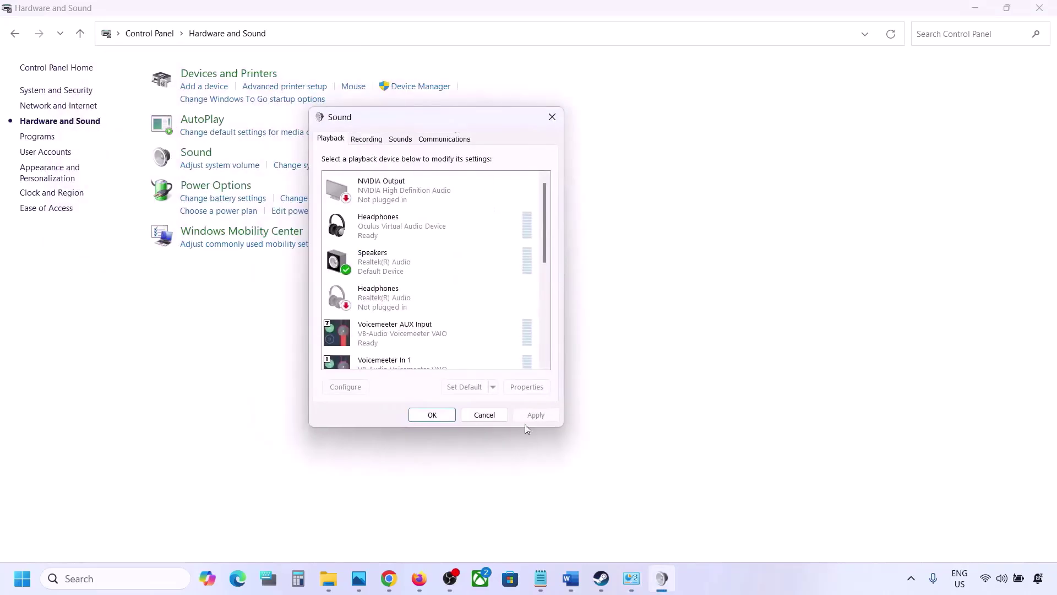
Set the Realtek Speakers spatial sound format to Off, apply, close the dialogs, and return to Word.
{"action": "left_click", "coordinate": [395, 270]}
{"action": "right_click", "coordinate": [406, 264]}
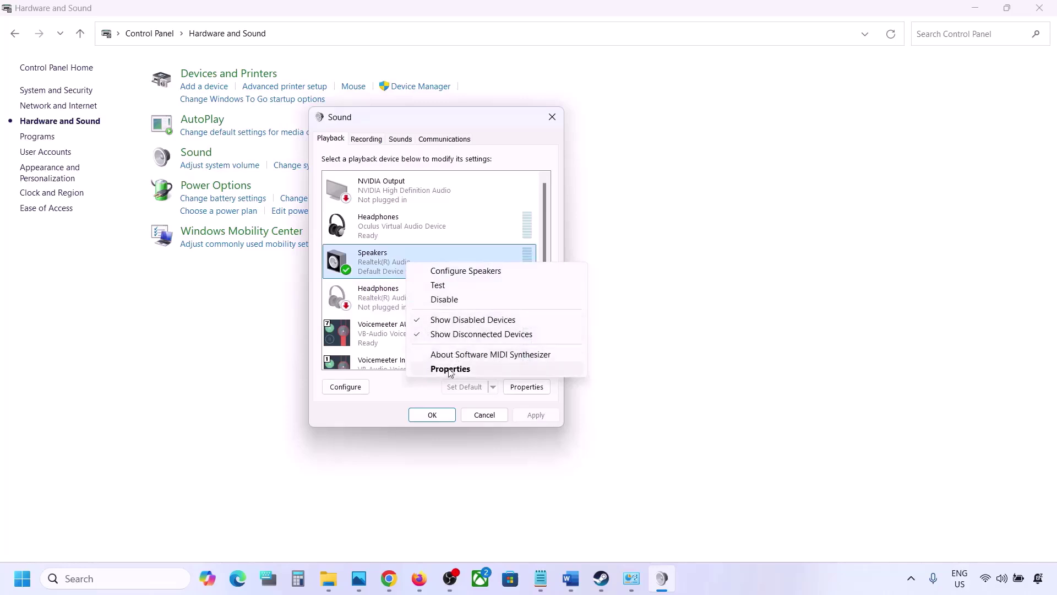
{"action": "left_click", "coordinate": [450, 369]}
{"action": "left_click", "coordinate": [460, 190]}
{"action": "left_click", "coordinate": [388, 254]}
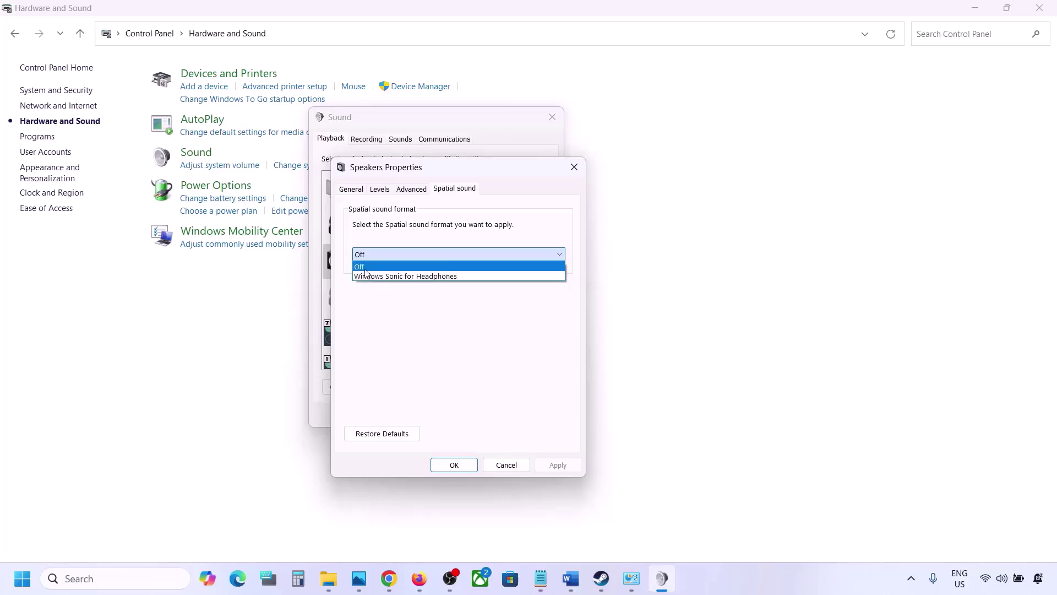
{"action": "left_click", "coordinate": [366, 268]}
{"action": "left_click", "coordinate": [557, 467]}
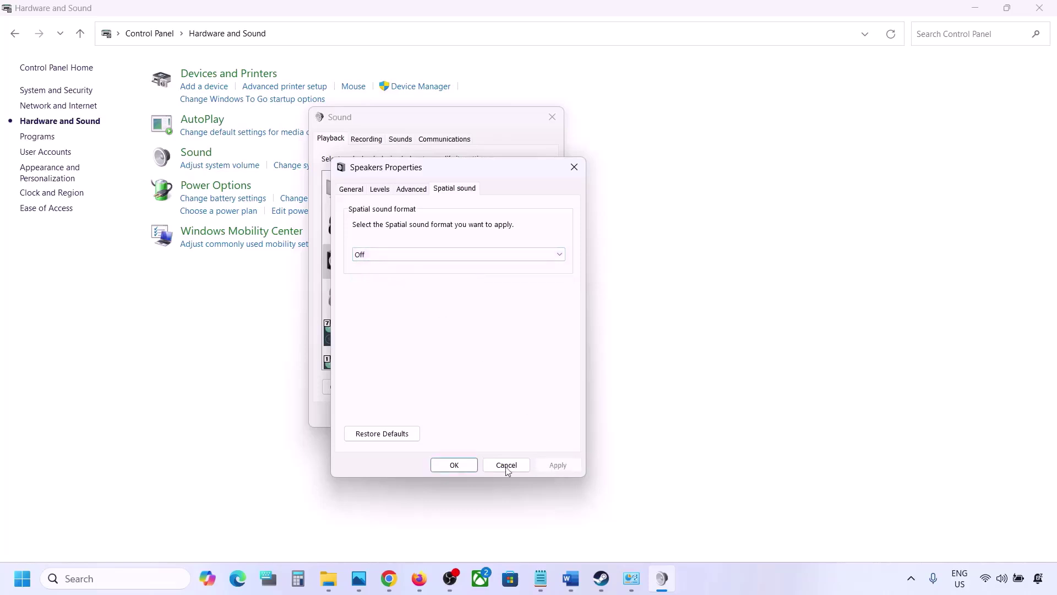
{"action": "left_click", "coordinate": [461, 466]}
{"action": "left_click", "coordinate": [444, 416]}
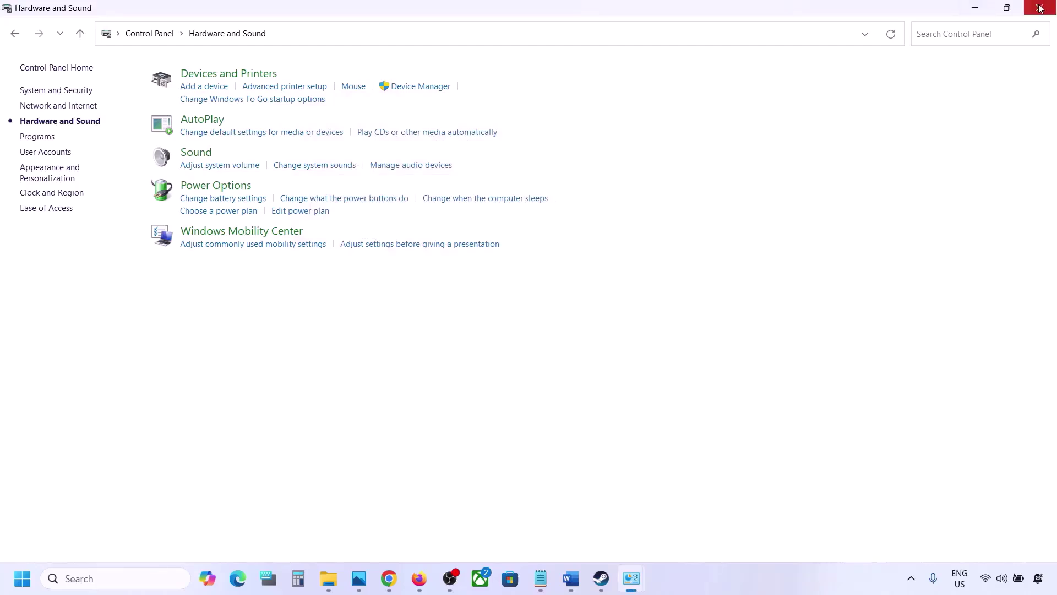
{"action": "key", "text": "alt+Tab"}
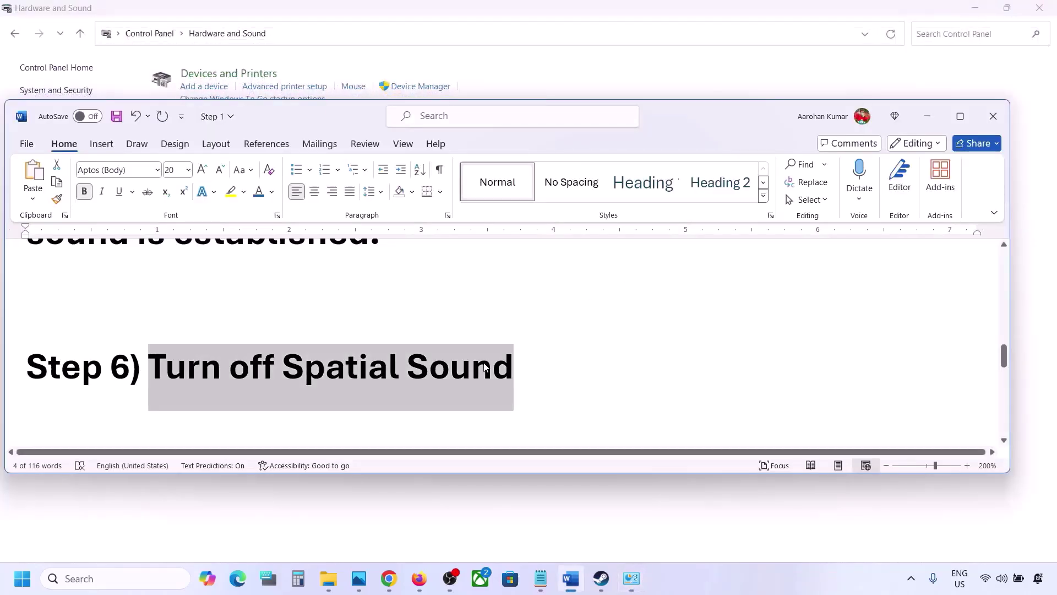
Maximize the Word guide and highlight Step 7's instructions for disabling Oculus/voicemeeter audio devices.
{"action": "scroll", "coordinate": [485, 364], "scroll_direction": "down", "scroll_amount": 3}
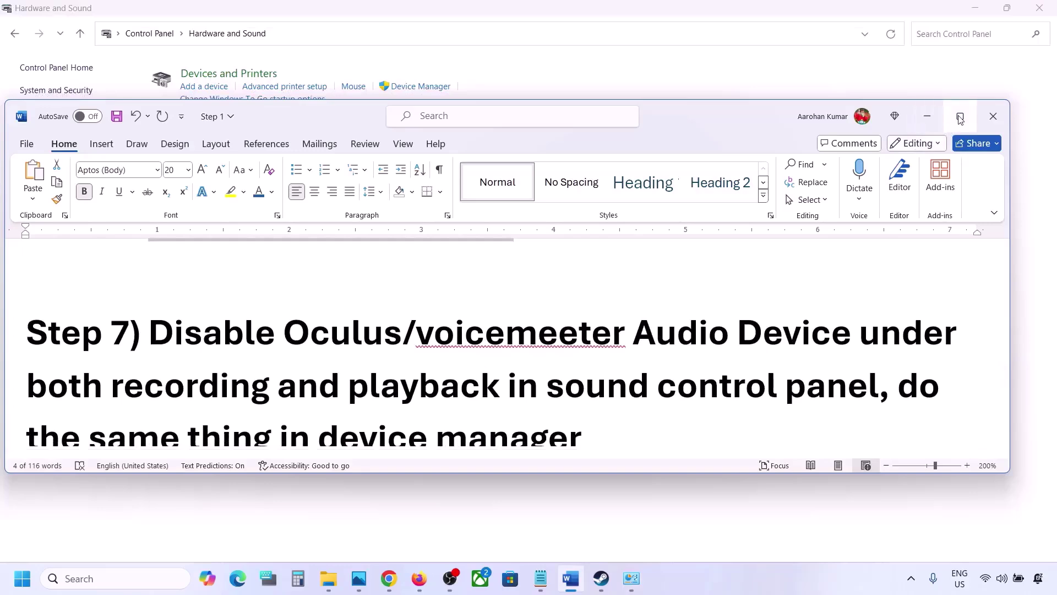
{"action": "left_click", "coordinate": [961, 117]}
{"action": "scroll", "coordinate": [279, 355], "scroll_direction": "up", "scroll_amount": 2}
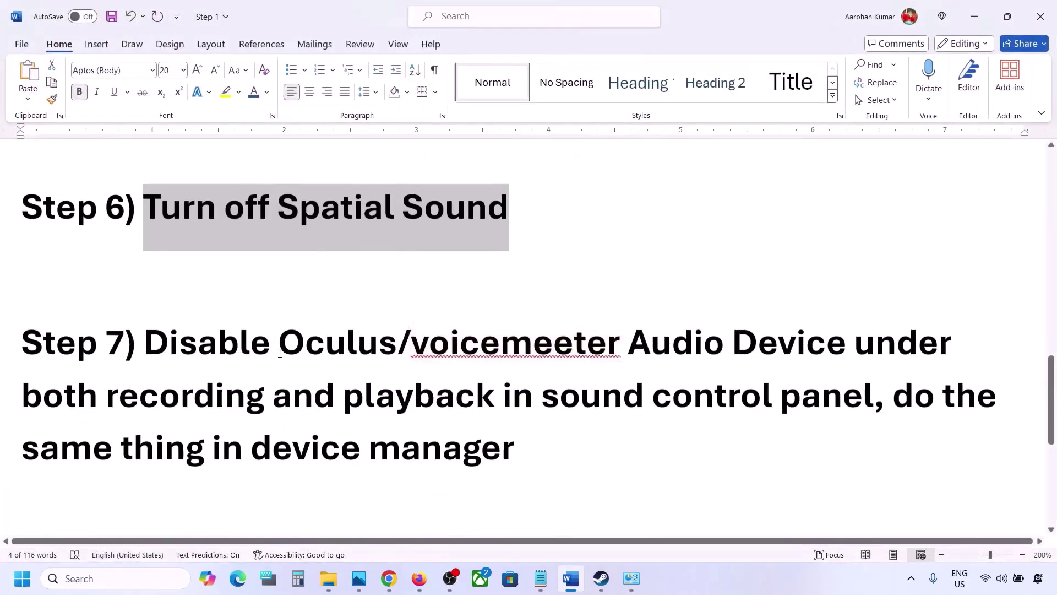
{"action": "left_click_drag", "start_coordinate": [280, 351], "coordinate": [564, 354]}
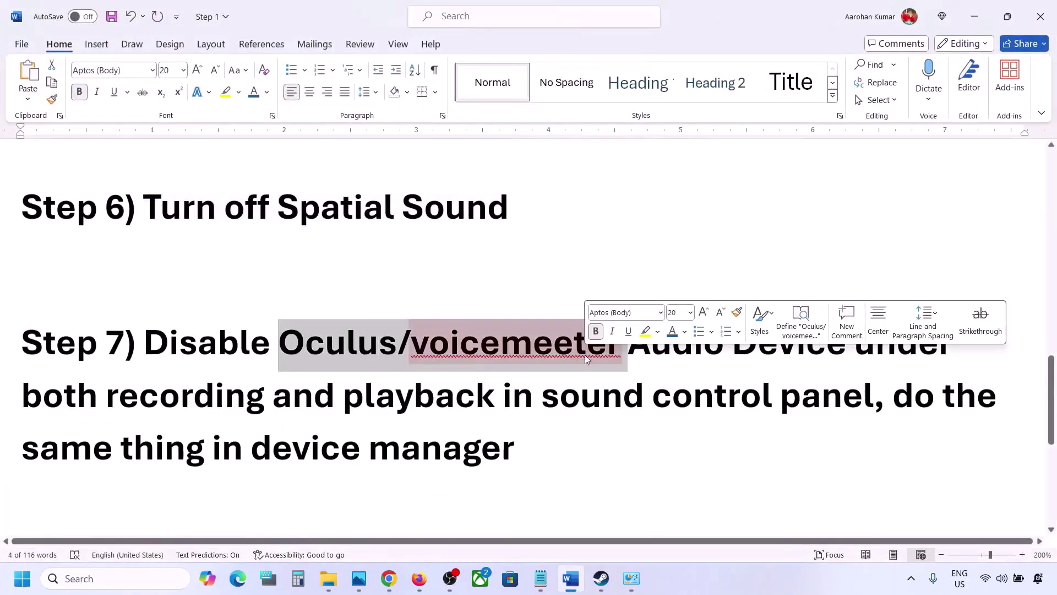
{"action": "left_click", "coordinate": [672, 344]}
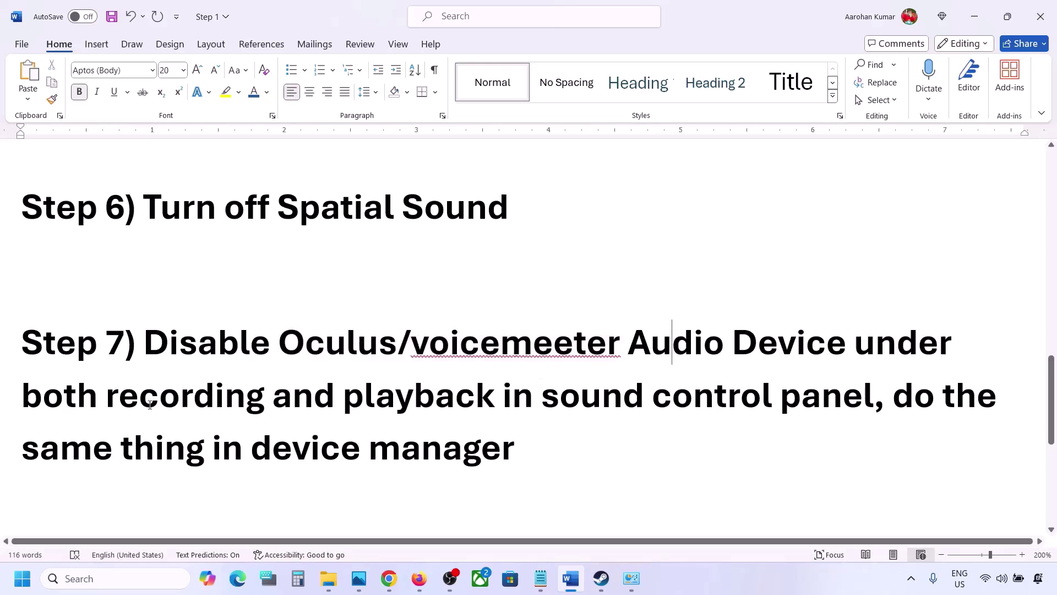
{"action": "left_click_drag", "start_coordinate": [168, 328], "coordinate": [686, 399]}
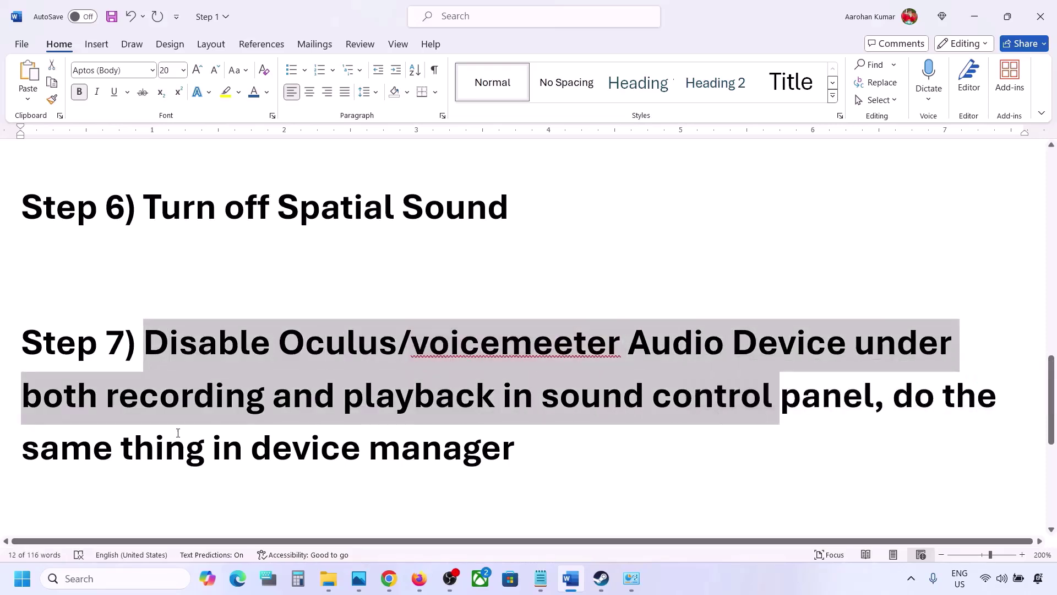
{"action": "left_click_drag", "start_coordinate": [135, 449], "coordinate": [514, 449]}
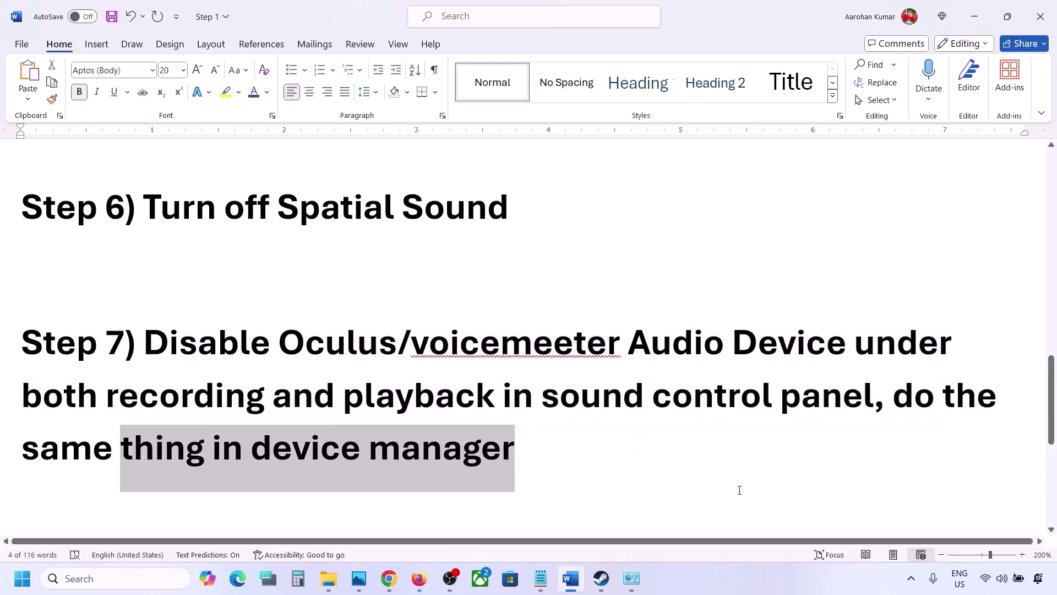
Open Control Panel's Sound dialog and review the Oculus, Voicemeeter and Realtek playback devices.
{"action": "left_click", "coordinate": [110, 576]}
{"action": "type", "text": "control"}
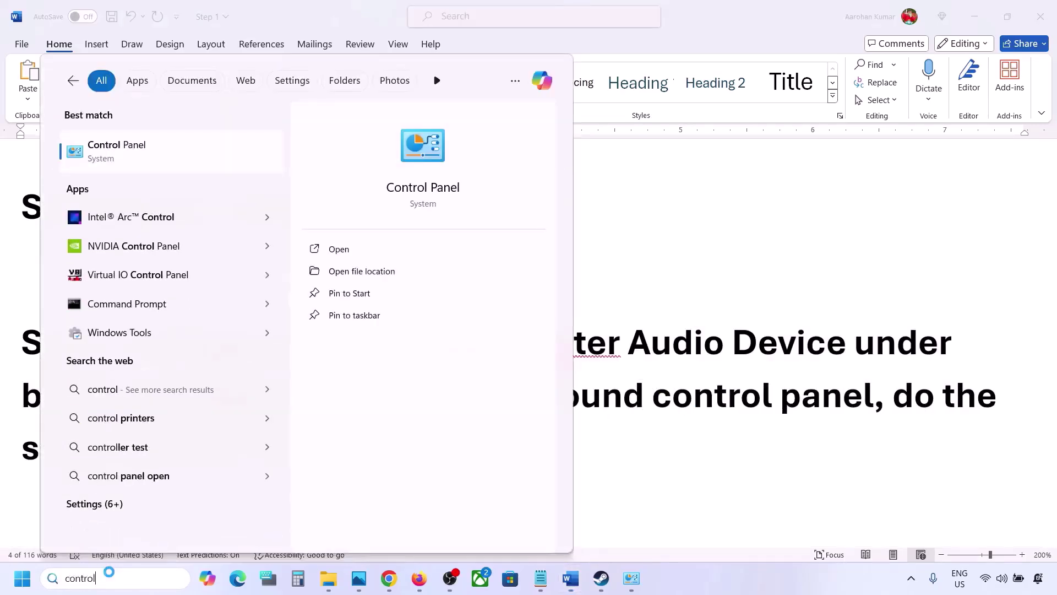
{"action": "key", "text": "Return"}
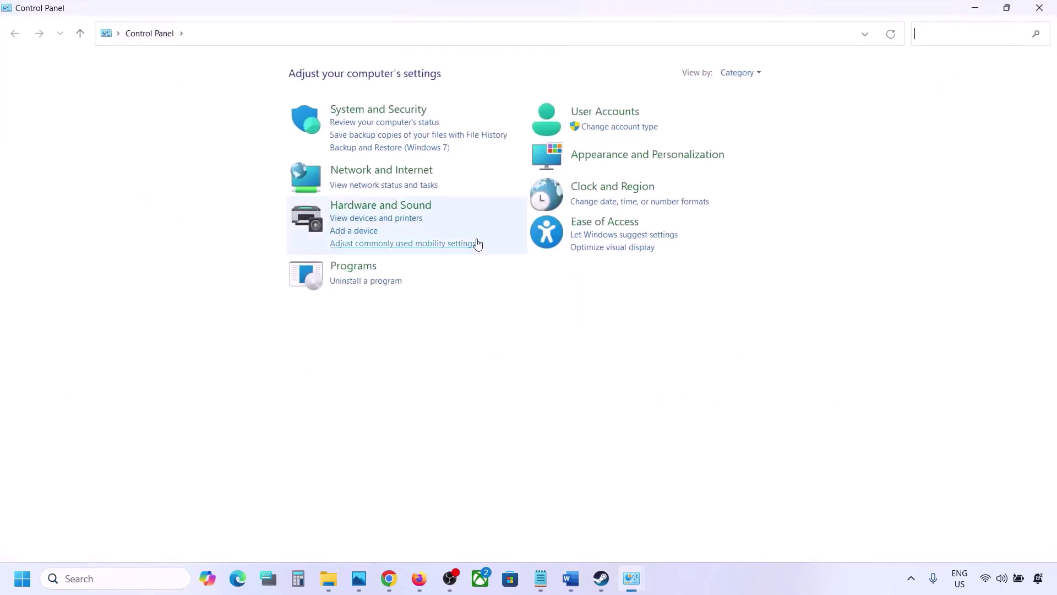
{"action": "left_click", "coordinate": [356, 206]}
{"action": "left_click", "coordinate": [205, 158]}
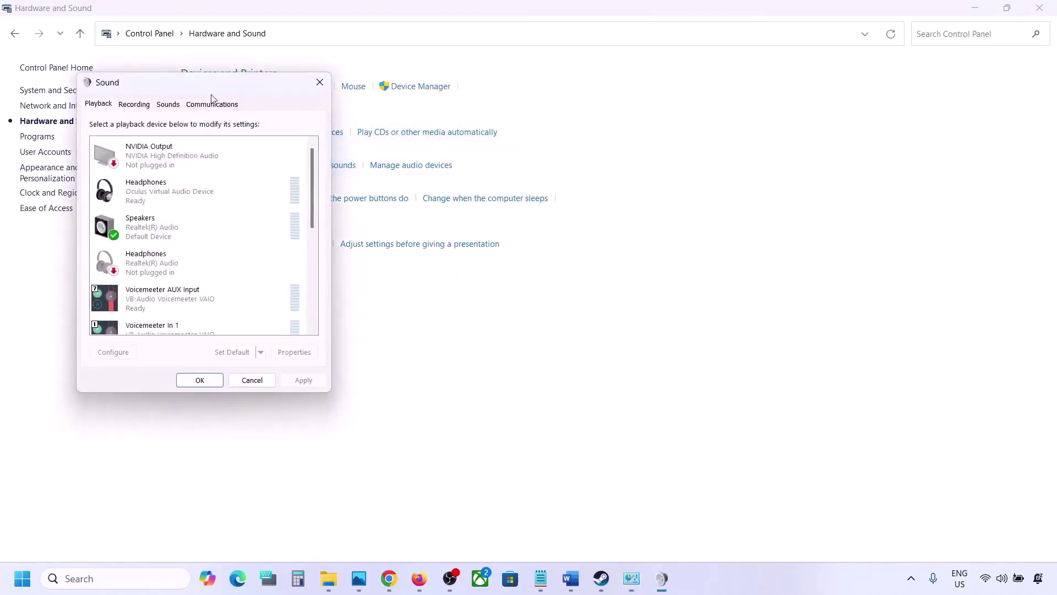
{"action": "left_click_drag", "start_coordinate": [211, 92], "coordinate": [620, 117]}
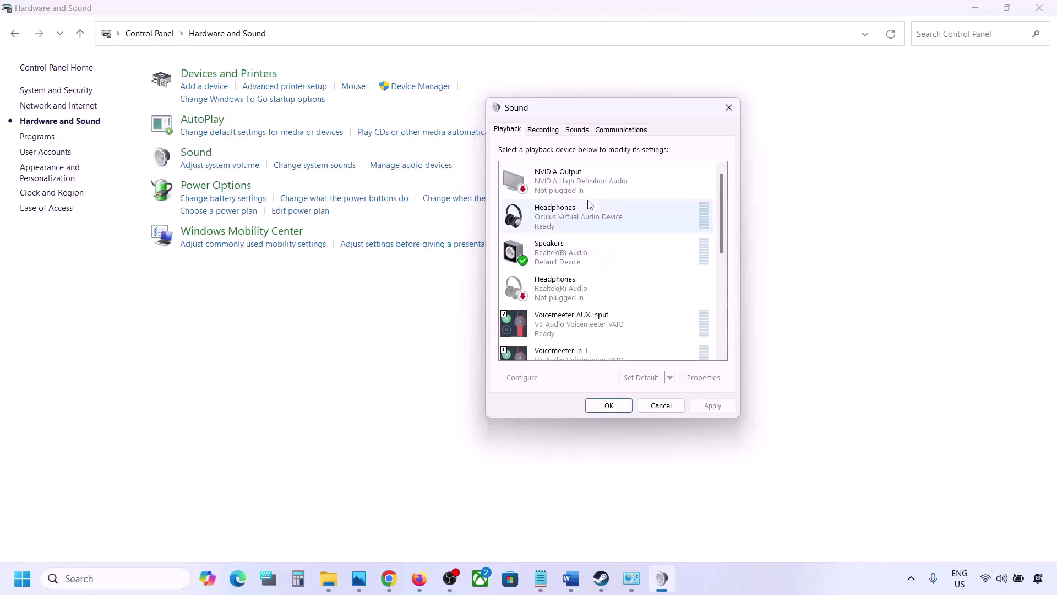
{"action": "scroll", "coordinate": [597, 269], "scroll_direction": "down", "scroll_amount": 5}
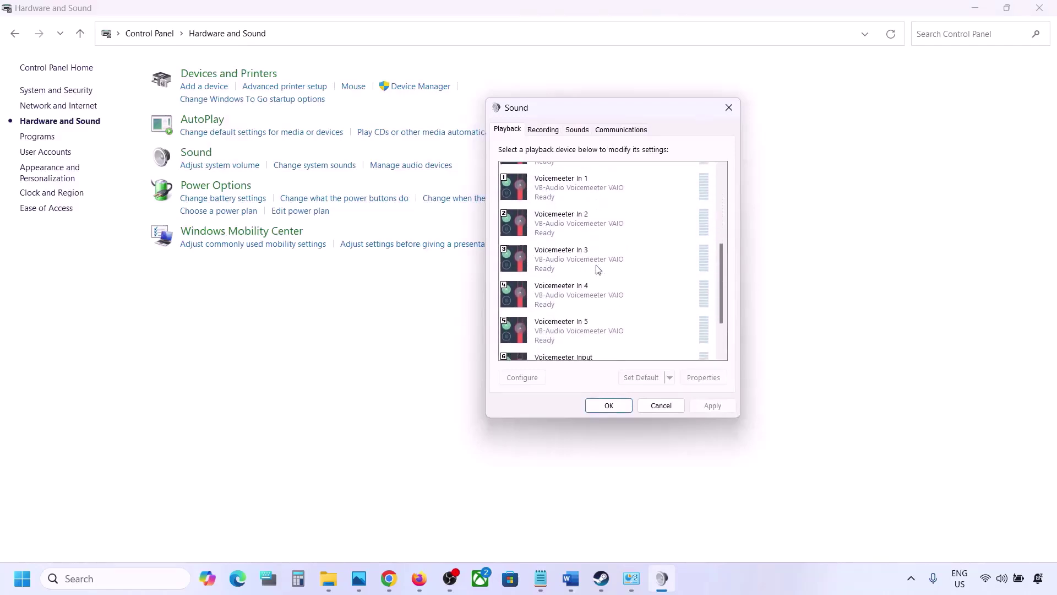
{"action": "scroll", "coordinate": [597, 269], "scroll_direction": "up", "scroll_amount": 5}
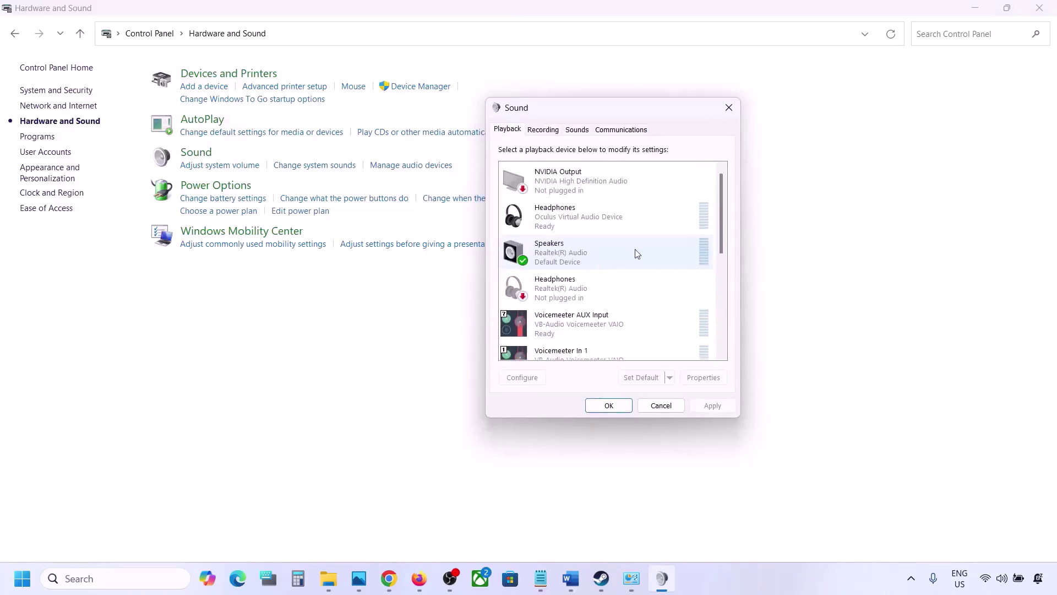
{"action": "left_click", "coordinate": [584, 252]}
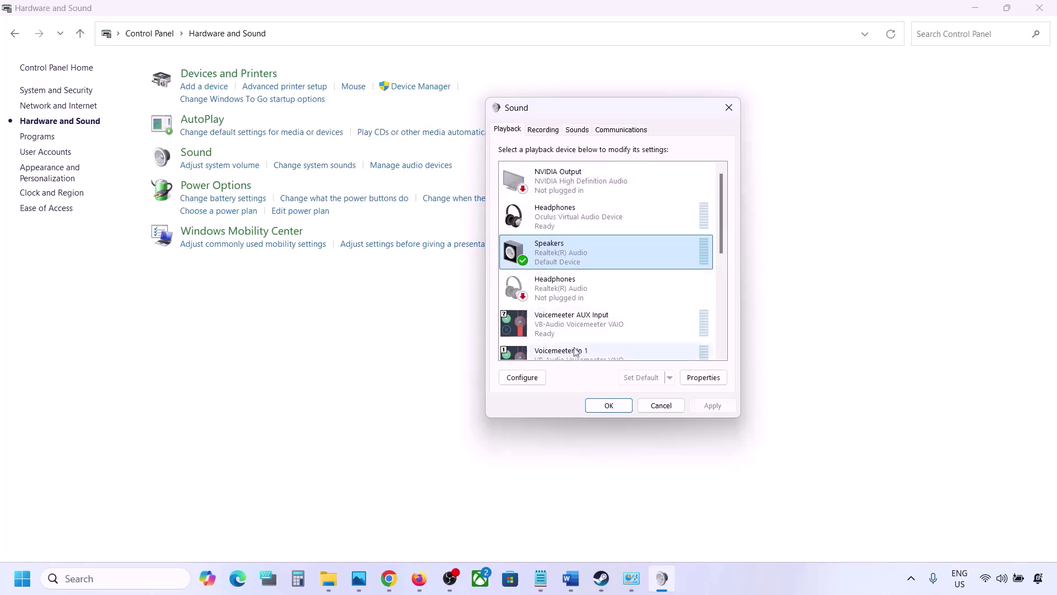
{"action": "scroll", "coordinate": [576, 337], "scroll_direction": "down", "scroll_amount": 3}
{"action": "scroll", "coordinate": [576, 337], "scroll_direction": "down", "scroll_amount": 2}
{"action": "scroll", "coordinate": [606, 300], "scroll_direction": "up", "scroll_amount": 5}
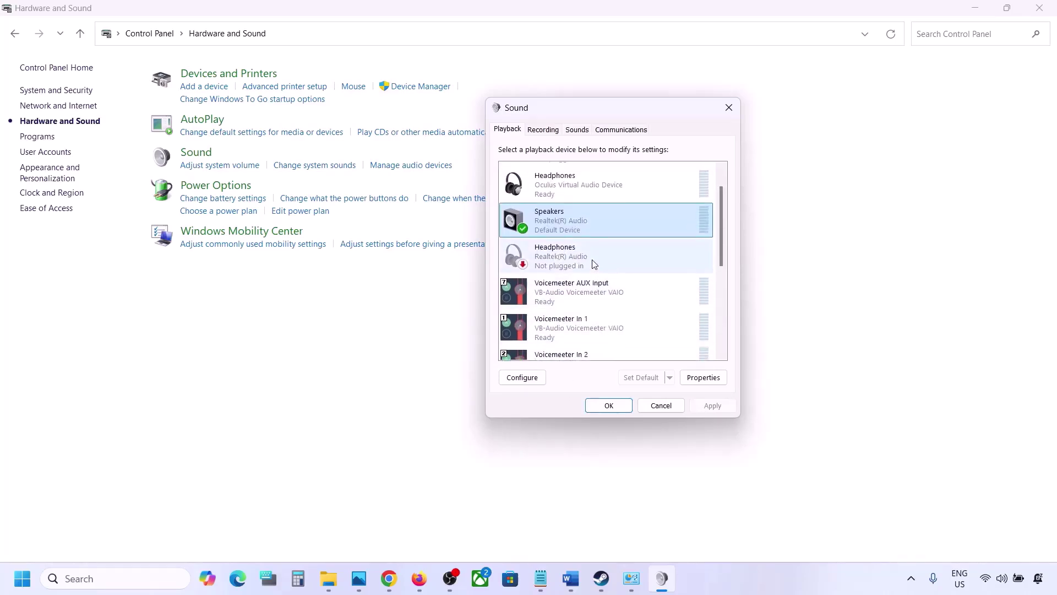
Disable the Oculus Virtual Audio Device headphones.
{"action": "left_click", "coordinate": [556, 193]}
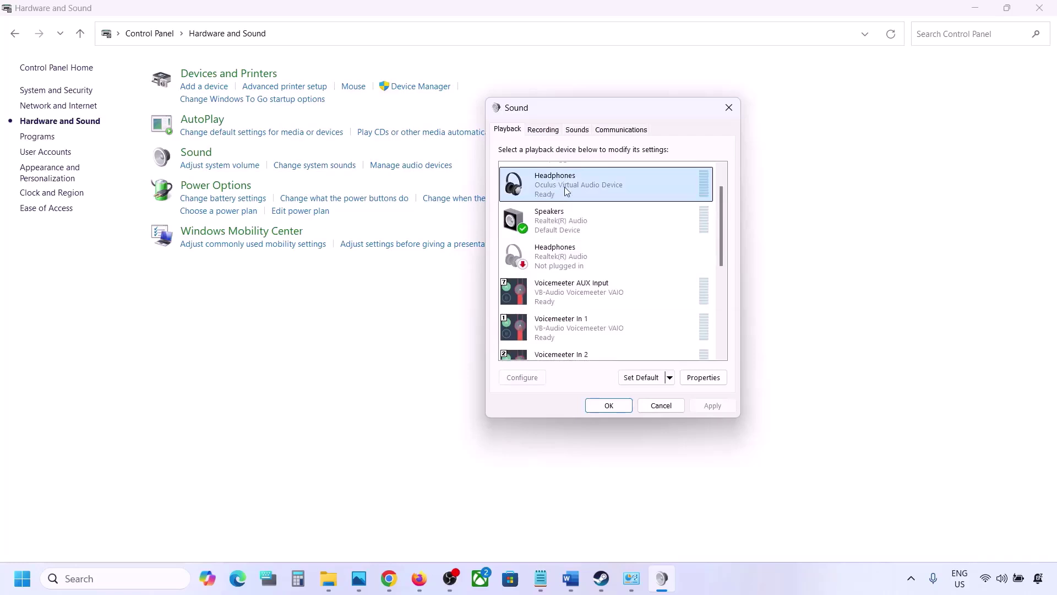
{"action": "right_click", "coordinate": [564, 186]}
{"action": "left_click", "coordinate": [602, 209]}
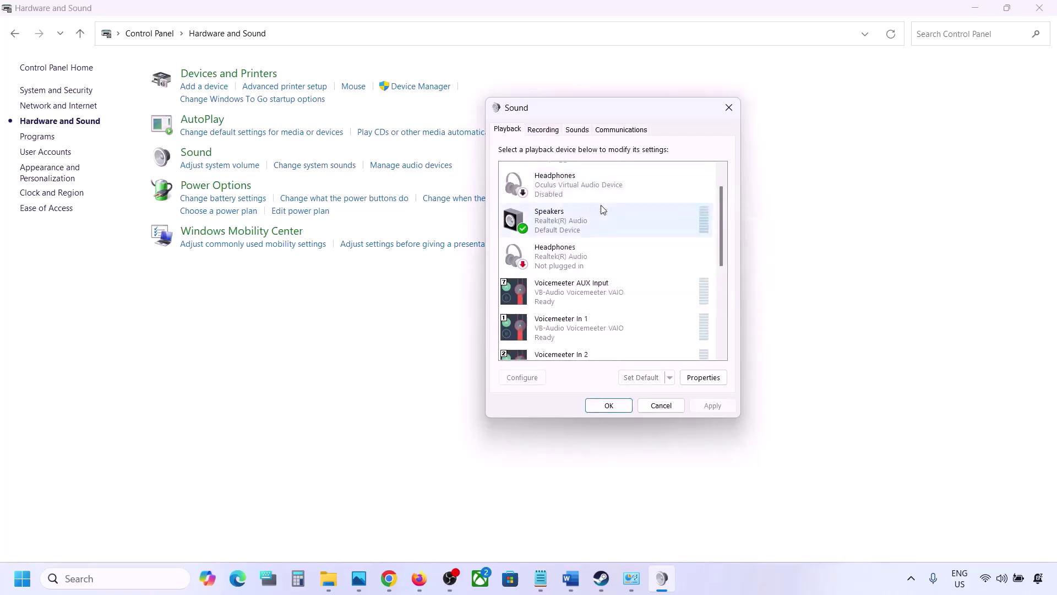
{"action": "scroll", "coordinate": [587, 240], "scroll_direction": "down", "scroll_amount": 1}
{"action": "scroll", "coordinate": [587, 239], "scroll_direction": "up", "scroll_amount": 2}
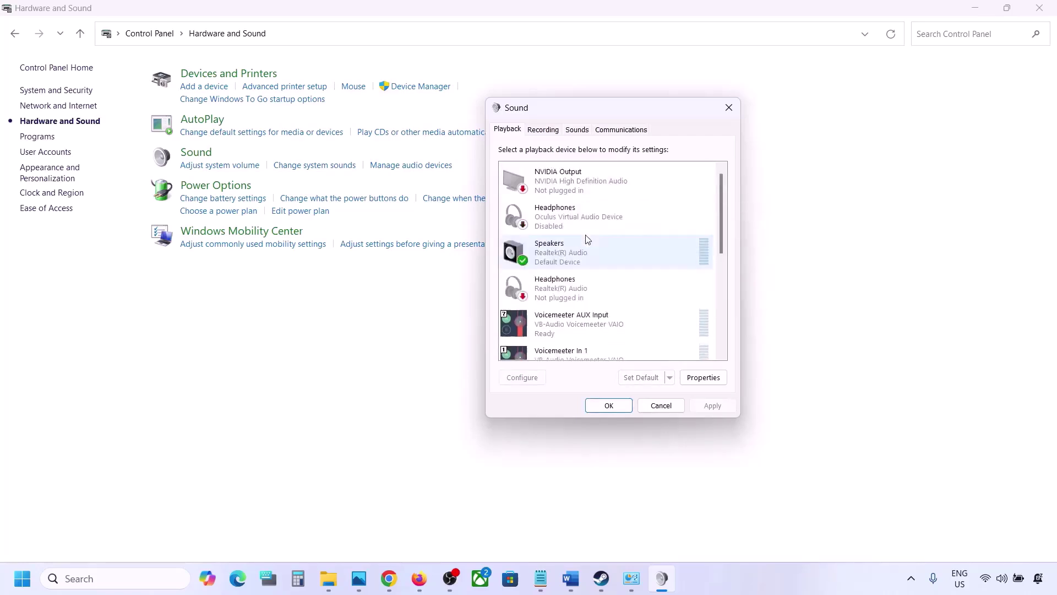
{"action": "right_click", "coordinate": [565, 208]}
{"action": "left_click", "coordinate": [554, 229]}
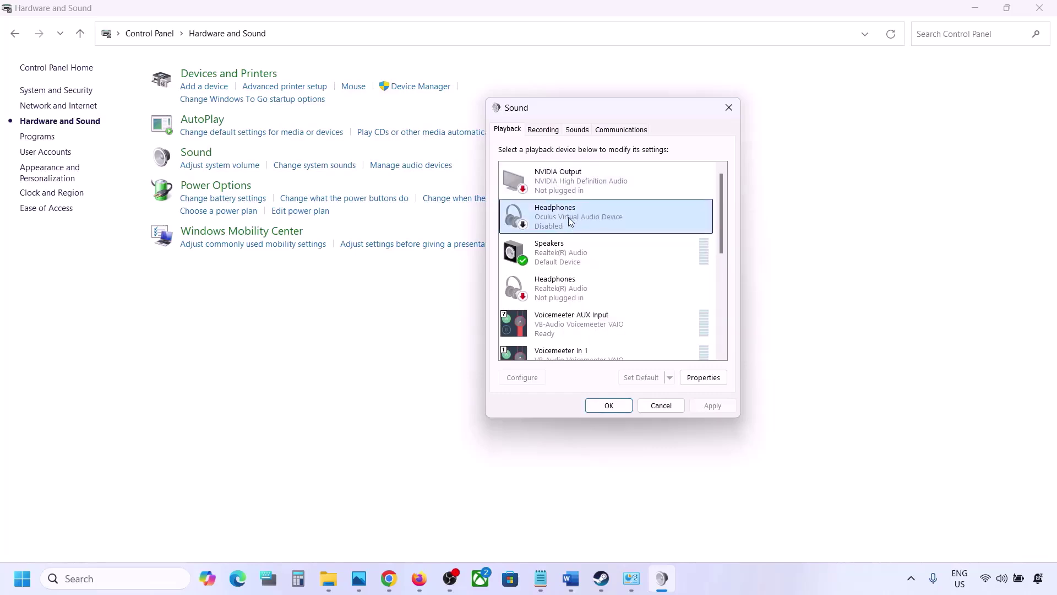
Disable Voicemeeter AUX Input and Voicemeeter In 1, In 2 and In 3.
{"action": "scroll", "coordinate": [562, 242], "scroll_direction": "down", "scroll_amount": 1}
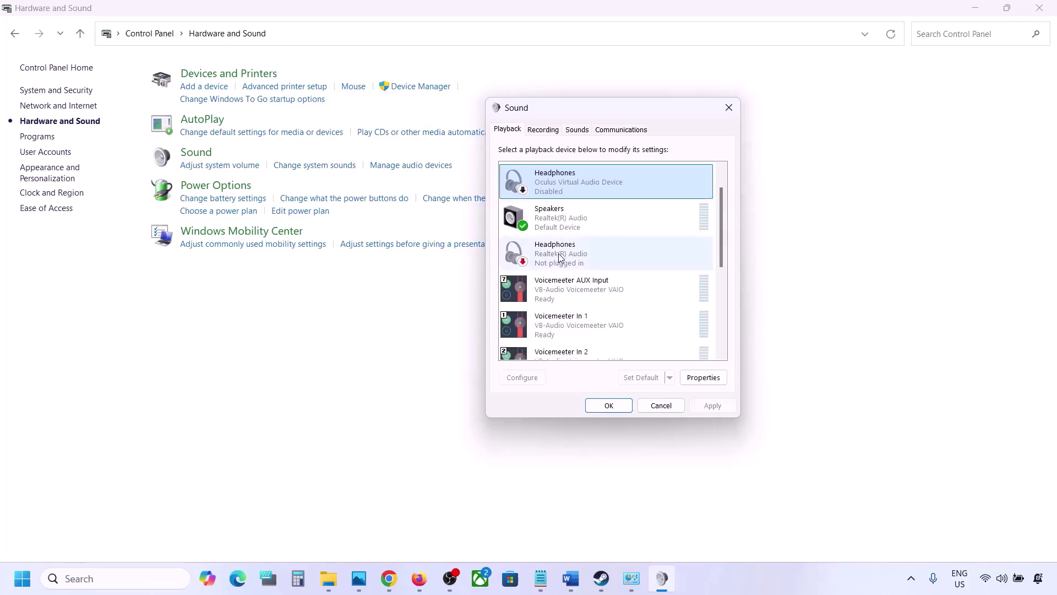
{"action": "left_click", "coordinate": [560, 257]}
{"action": "scroll", "coordinate": [560, 257], "scroll_direction": "down", "scroll_amount": 1}
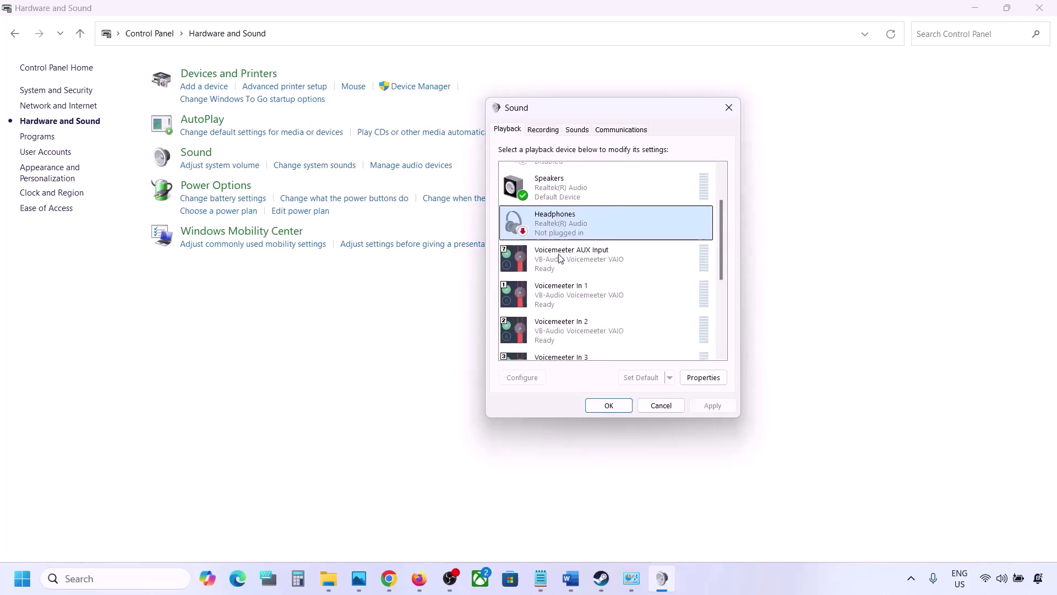
{"action": "left_click", "coordinate": [570, 265]}
{"action": "right_click", "coordinate": [570, 264]}
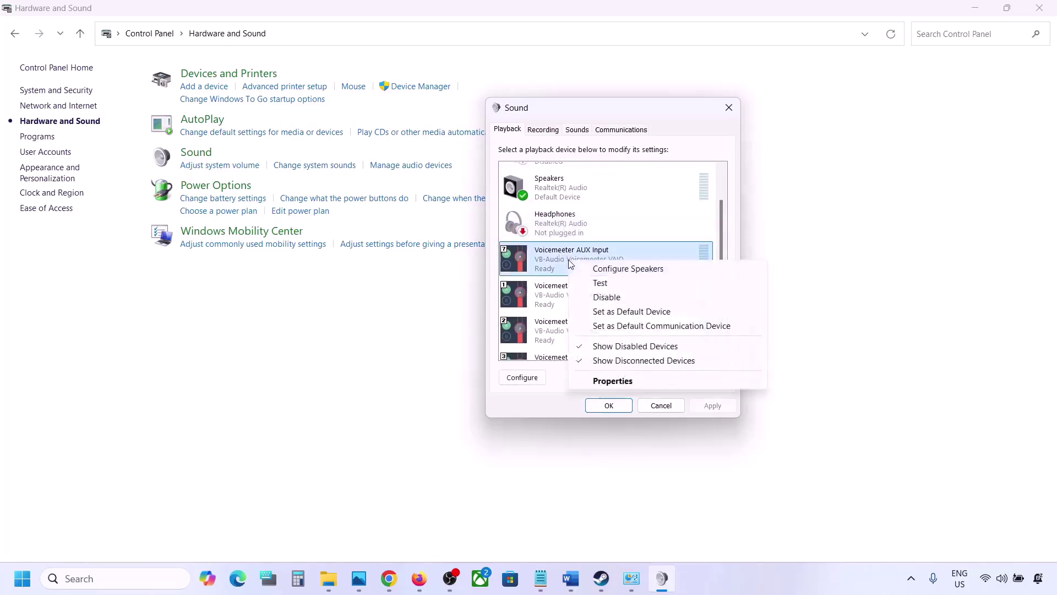
{"action": "left_click", "coordinate": [607, 297]}
{"action": "right_click", "coordinate": [577, 300]}
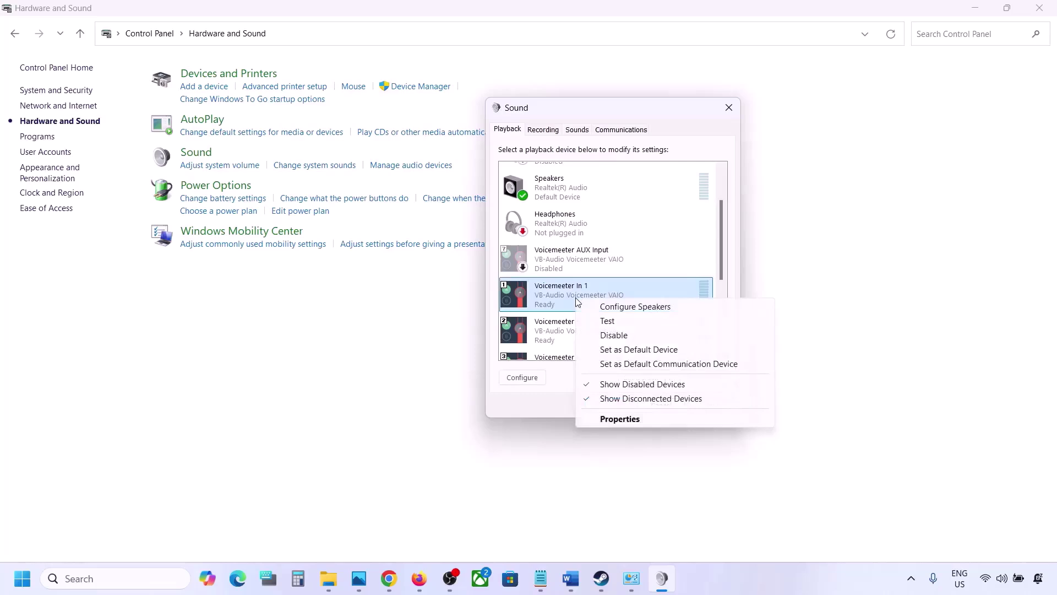
{"action": "left_click", "coordinate": [614, 334]}
{"action": "scroll", "coordinate": [591, 316], "scroll_direction": "down", "scroll_amount": 1}
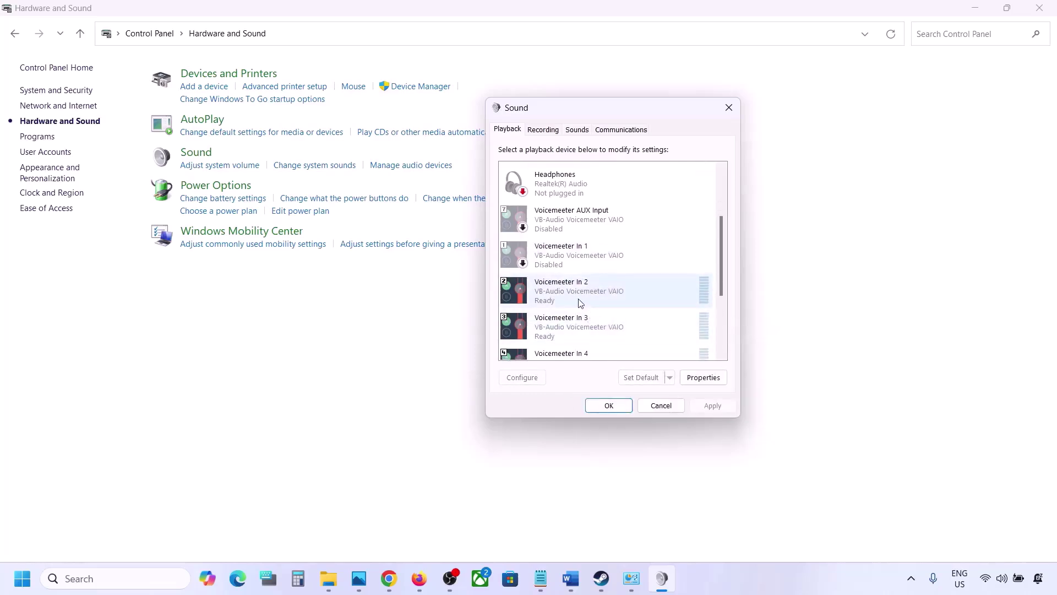
{"action": "right_click", "coordinate": [578, 301]}
{"action": "left_click", "coordinate": [617, 336]}
{"action": "right_click", "coordinate": [567, 334]}
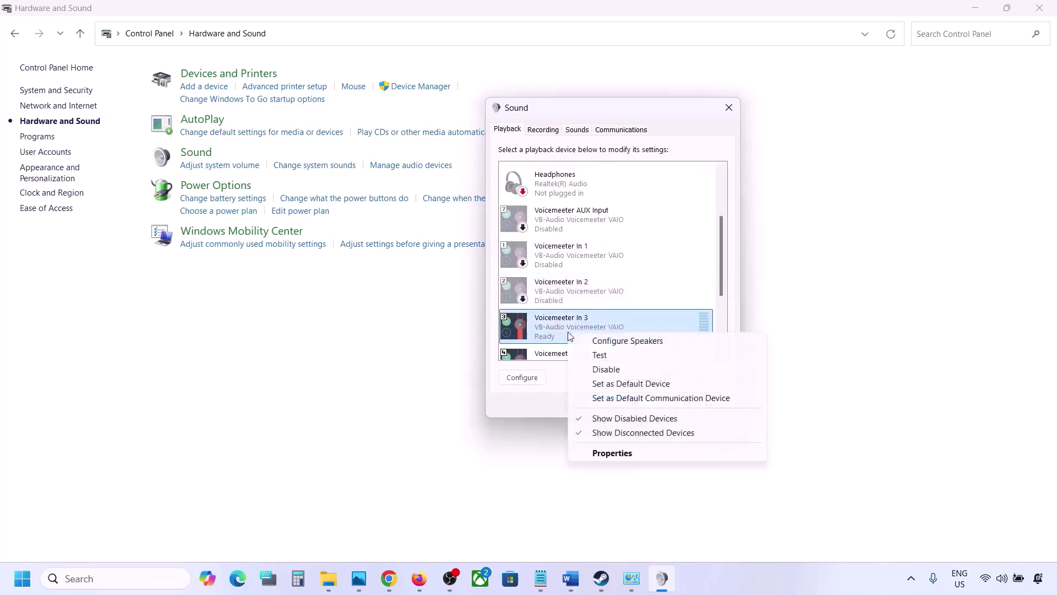
{"action": "left_click", "coordinate": [605, 368]}
Disable Voicemeeter Input, Voicemeeter In 5, In 4 and VAIO3 Input.
{"action": "scroll", "coordinate": [592, 325], "scroll_direction": "down", "scroll_amount": 3}
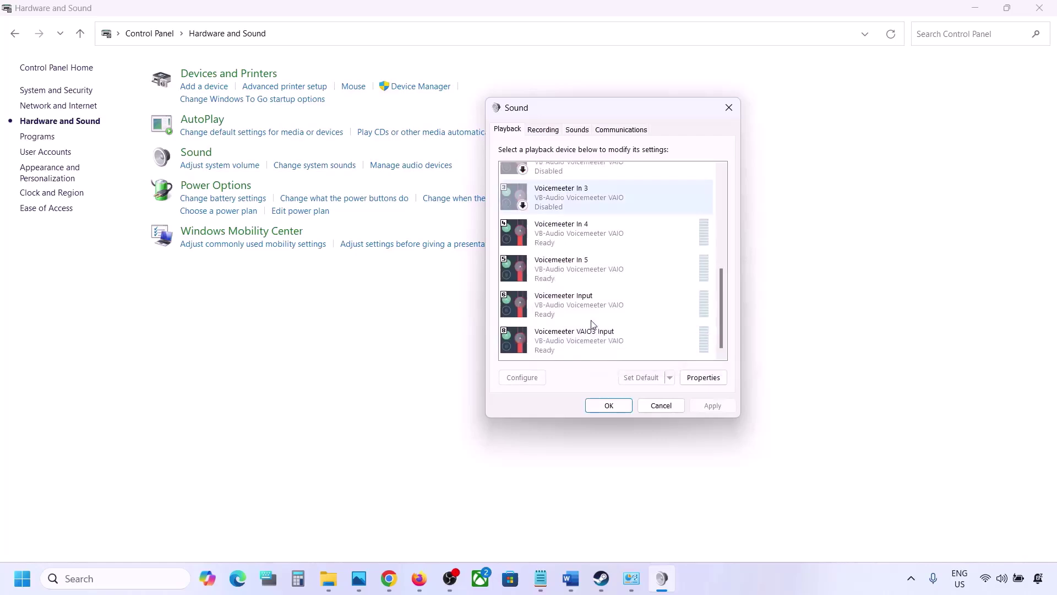
{"action": "right_click", "coordinate": [565, 307]}
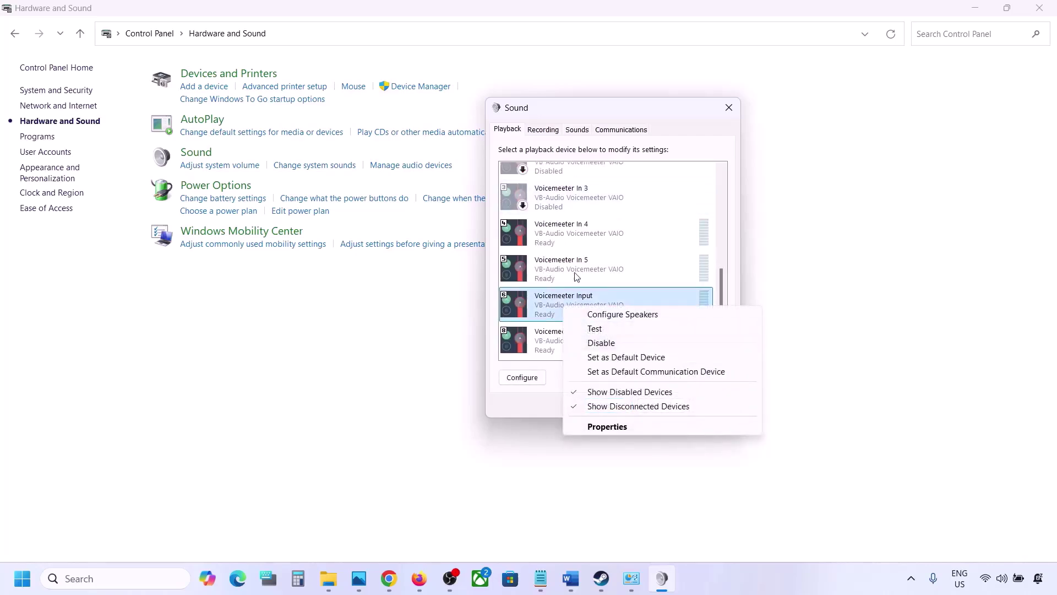
{"action": "left_click", "coordinate": [605, 344]}
{"action": "right_click", "coordinate": [557, 275]}
{"action": "left_click", "coordinate": [592, 313]}
{"action": "left_click", "coordinate": [568, 237]}
{"action": "right_click", "coordinate": [562, 236]}
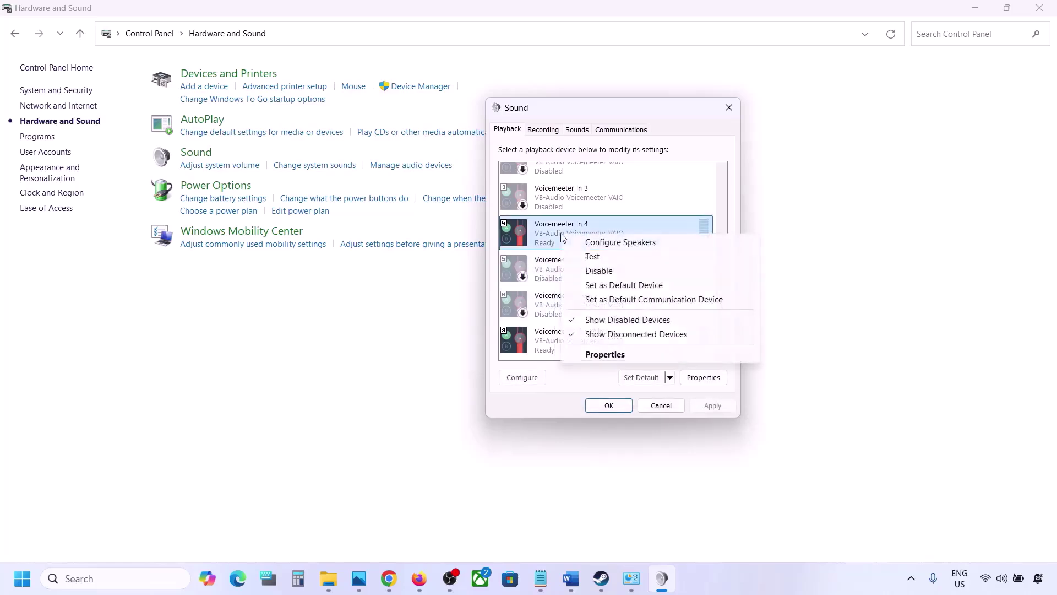
{"action": "left_click", "coordinate": [593, 270]}
{"action": "left_click", "coordinate": [567, 337]}
{"action": "right_click", "coordinate": [567, 337]}
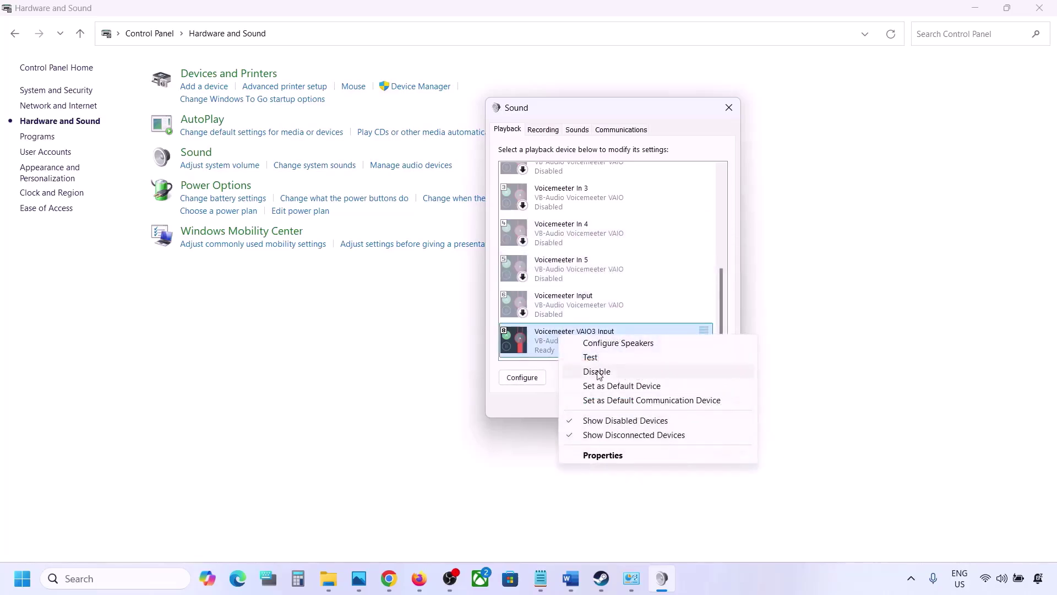
{"action": "left_click", "coordinate": [597, 371]}
Confirm the Realtek Speakers stay enabled as the default output.
{"action": "scroll", "coordinate": [567, 235], "scroll_direction": "up", "scroll_amount": 5}
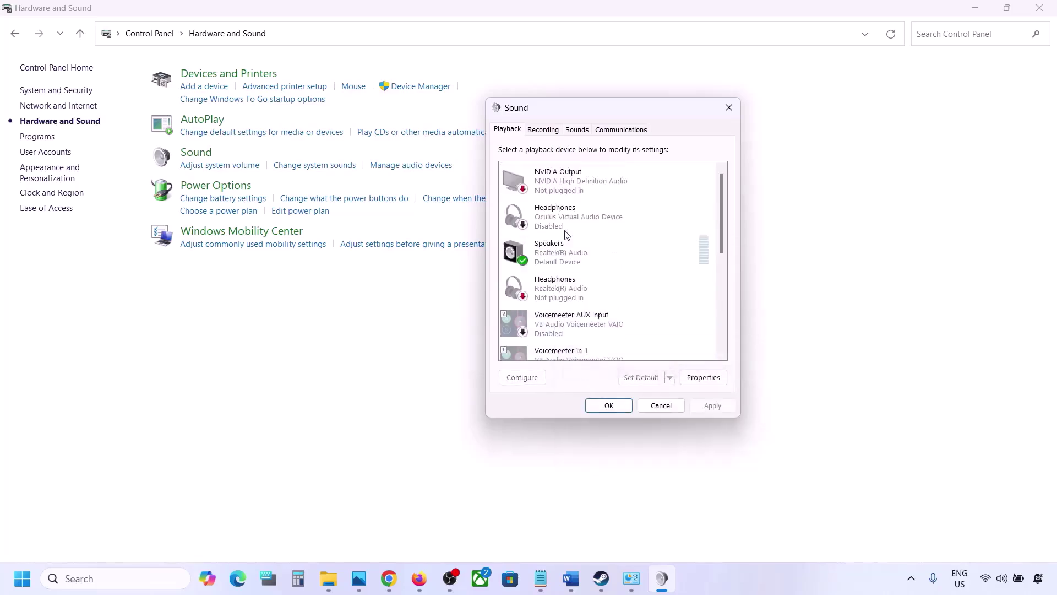
{"action": "left_click", "coordinate": [584, 254]}
{"action": "right_click", "coordinate": [584, 254]}
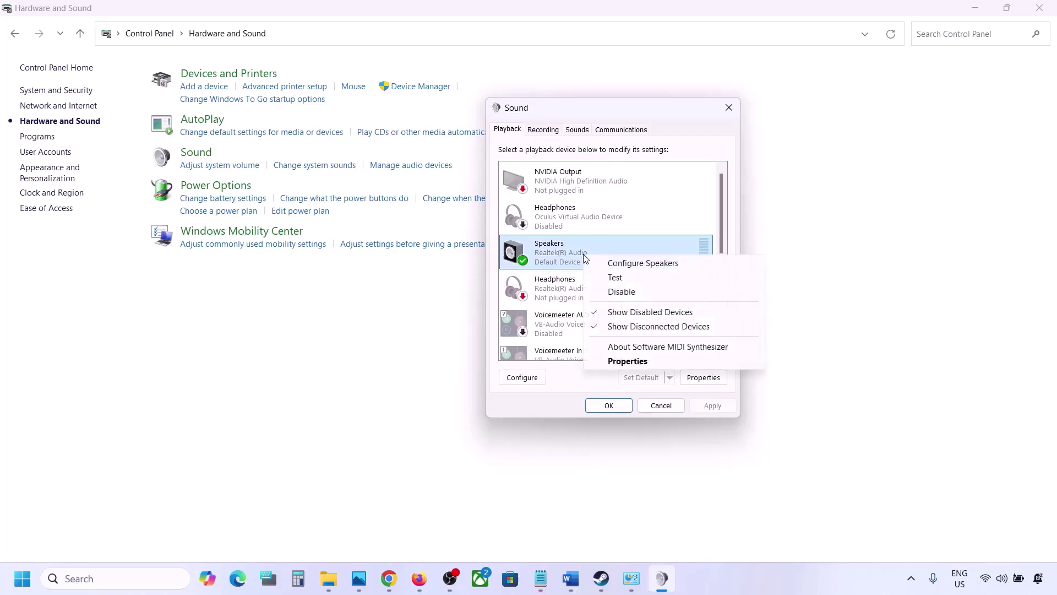
{"action": "left_click", "coordinate": [557, 267]}
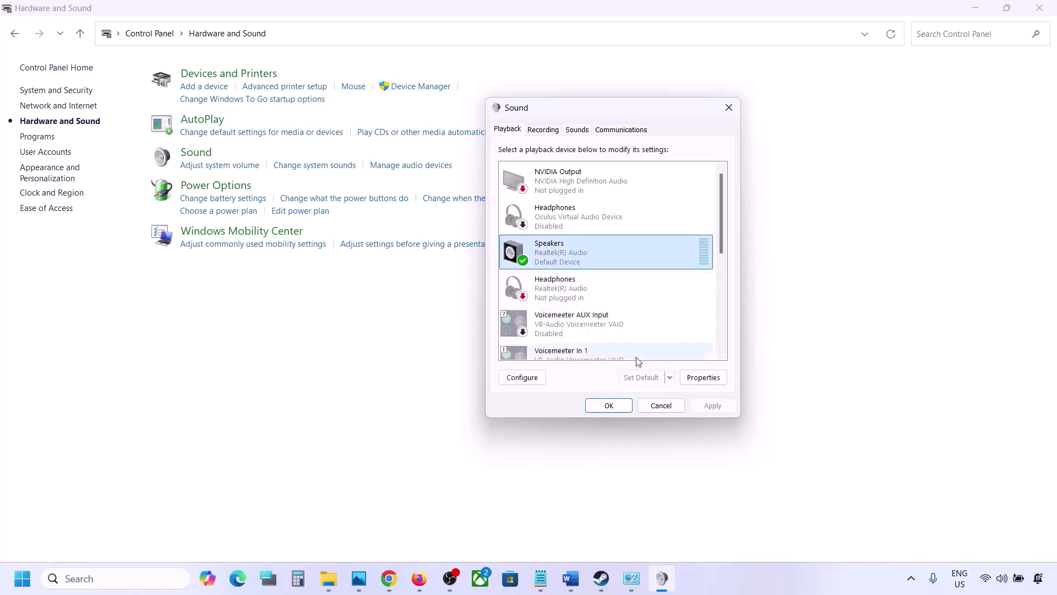
Switch between the Recording and Playback tabs to review the device lists.
{"action": "left_click", "coordinate": [547, 131]}
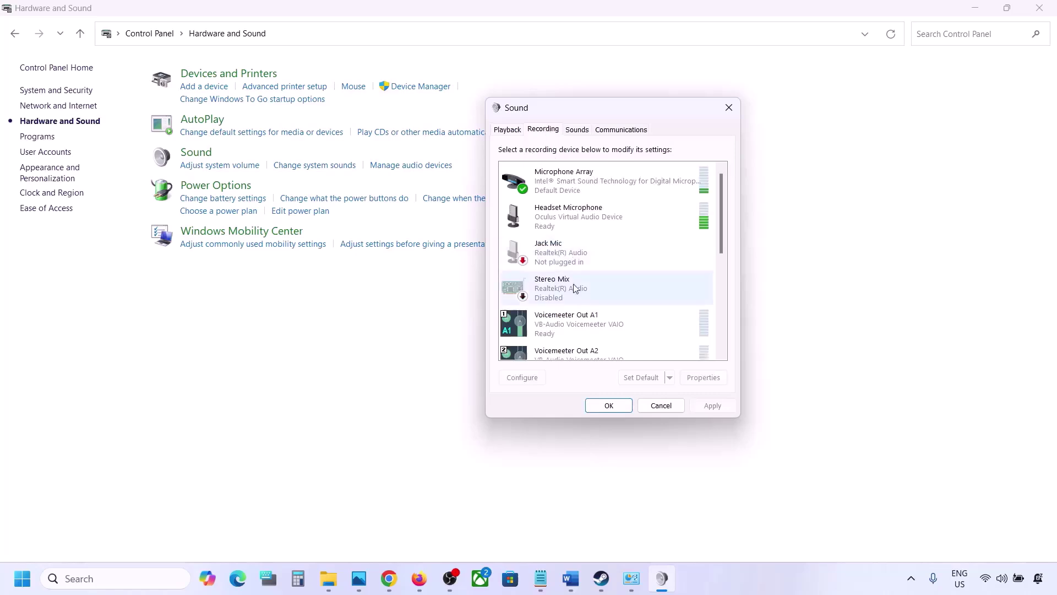
{"action": "scroll", "coordinate": [585, 283], "scroll_direction": "down", "scroll_amount": 3}
{"action": "scroll", "coordinate": [586, 282], "scroll_direction": "up", "scroll_amount": 3}
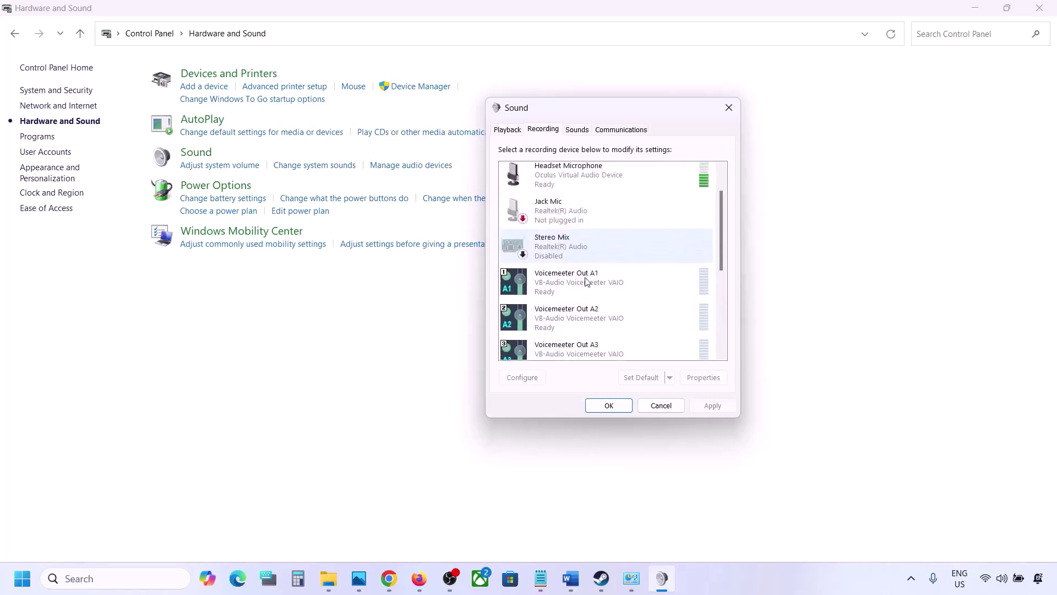
{"action": "left_click", "coordinate": [506, 130]}
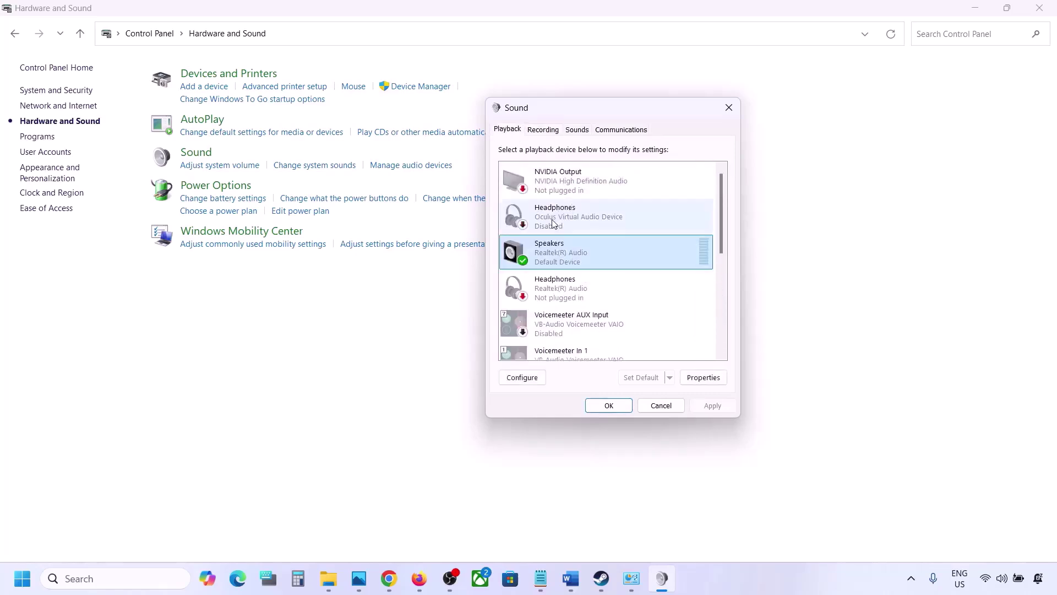
{"action": "left_click", "coordinate": [544, 130]}
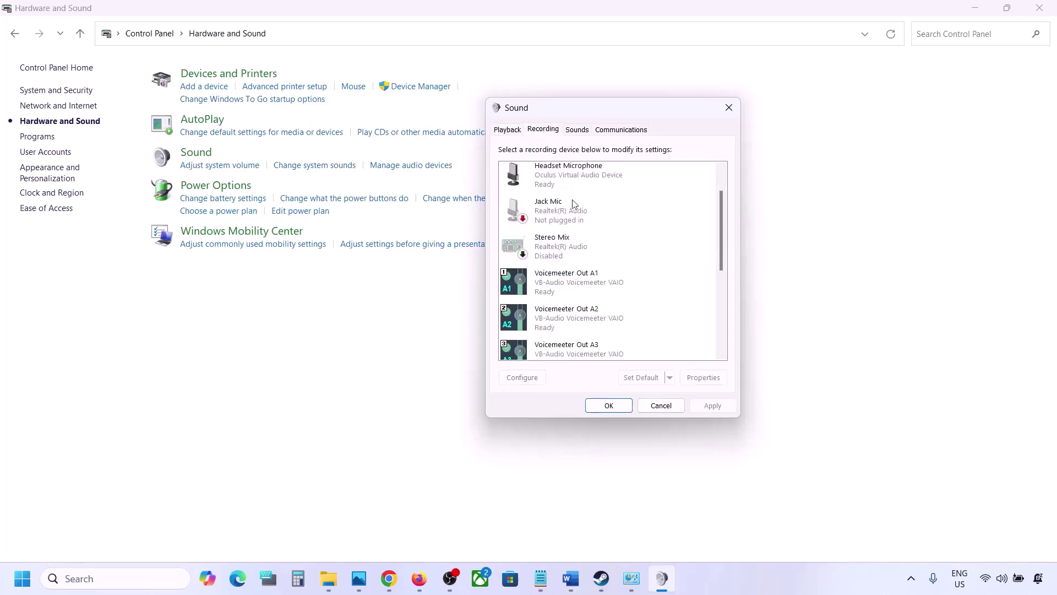
{"action": "scroll", "coordinate": [590, 266], "scroll_direction": "up", "scroll_amount": 1}
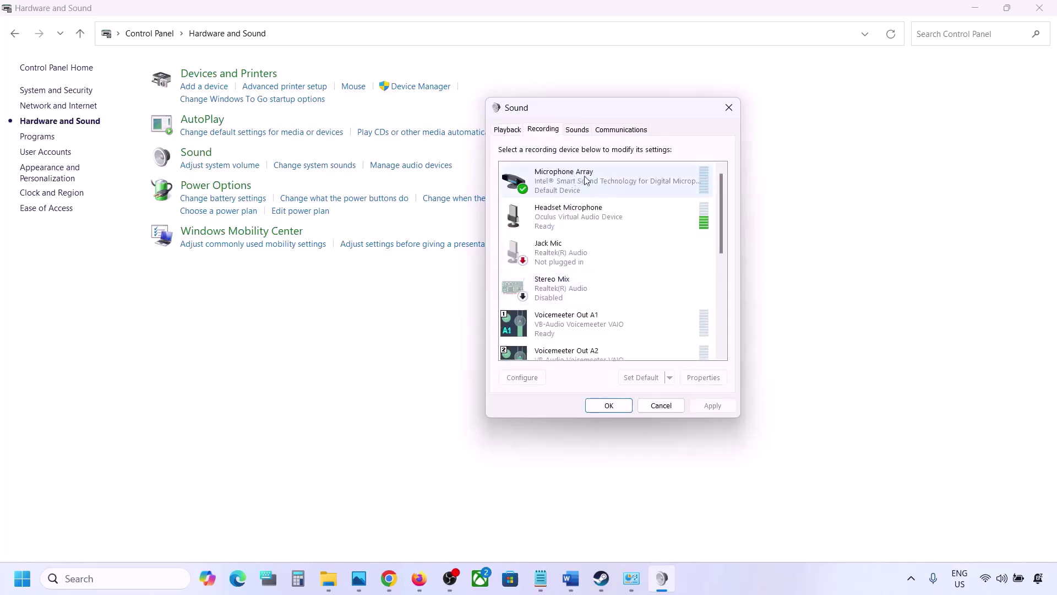
{"action": "left_click", "coordinate": [507, 132]}
Disable the Oculus Headset Microphone recording device and close the Sound dialog.
{"action": "left_click", "coordinate": [543, 129]}
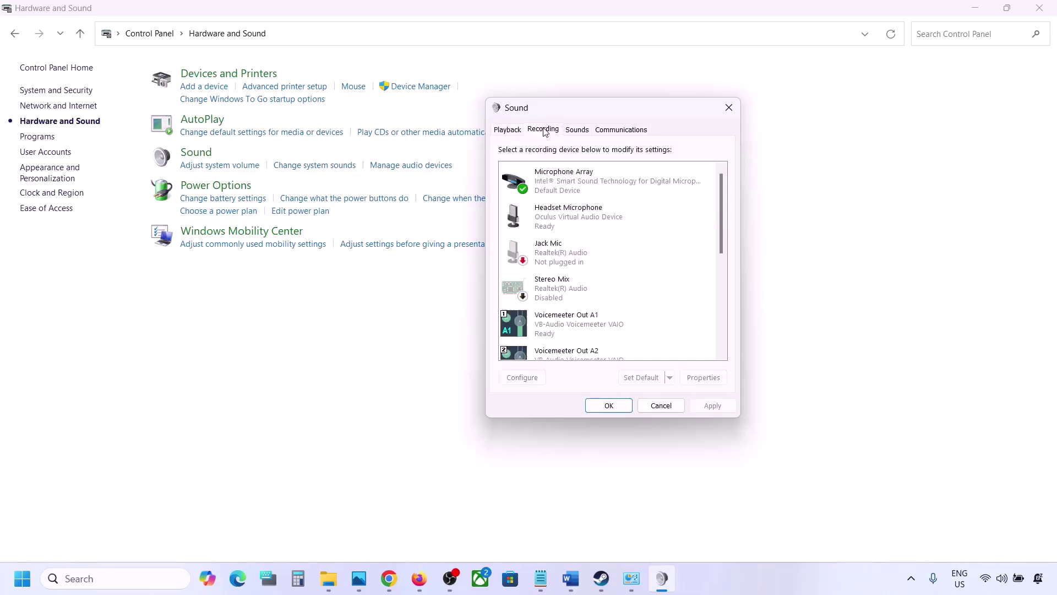
{"action": "left_click", "coordinate": [560, 223]}
{"action": "right_click", "coordinate": [558, 221]}
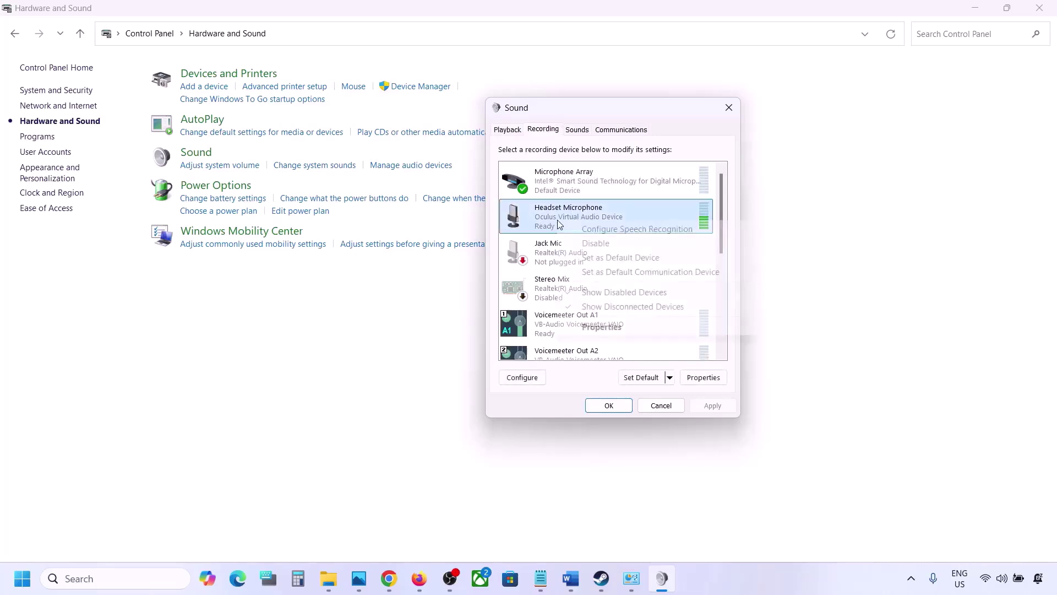
{"action": "left_click", "coordinate": [597, 243]}
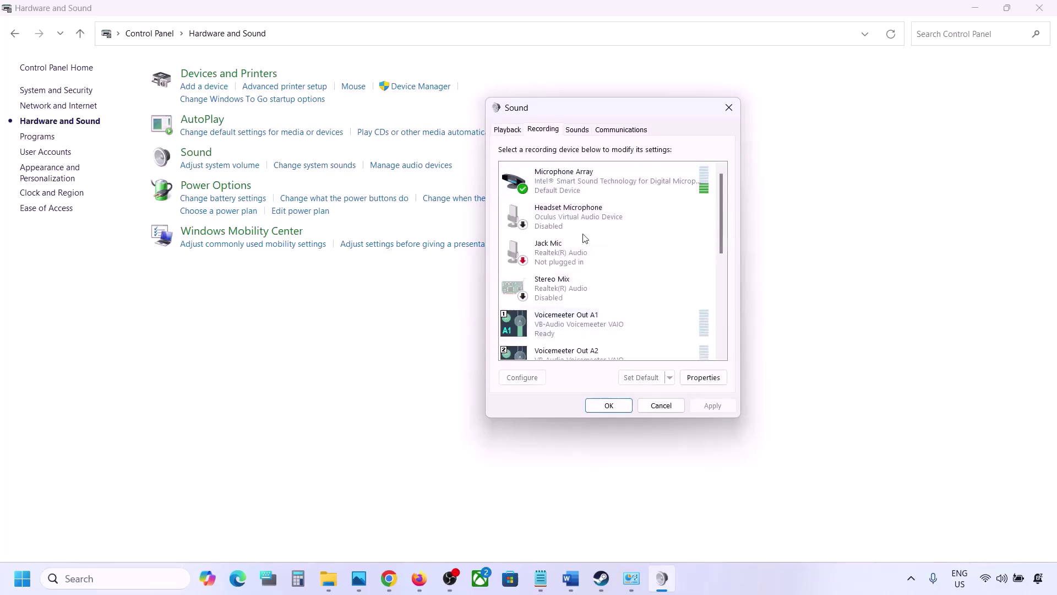
{"action": "left_click", "coordinate": [505, 130]}
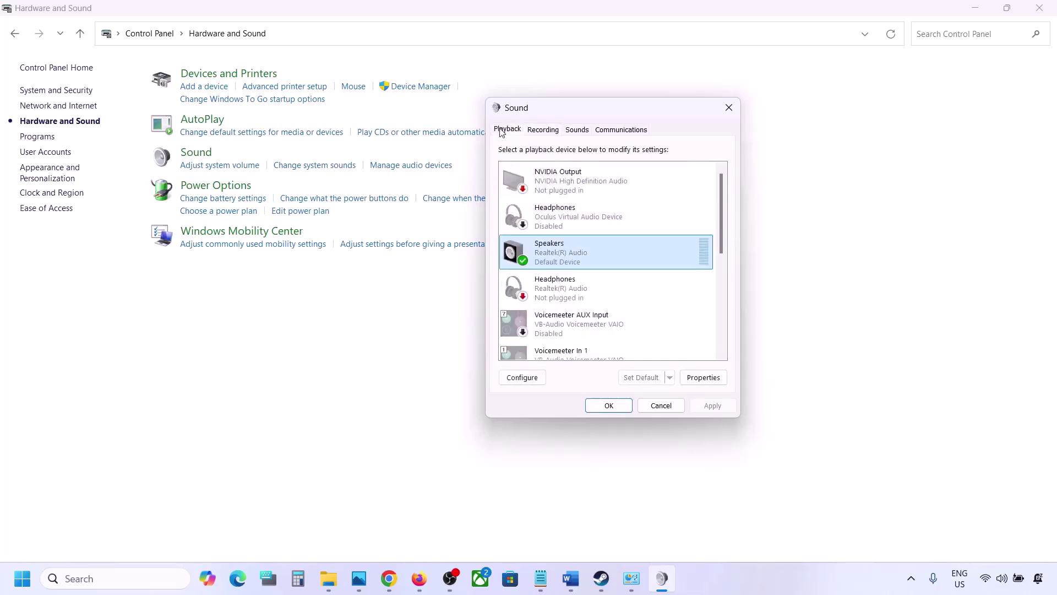
{"action": "left_click", "coordinate": [728, 107]}
Open Device Manager from Win+X and expand Sound, video and game controllers.
{"action": "right_click", "coordinate": [22, 578]}
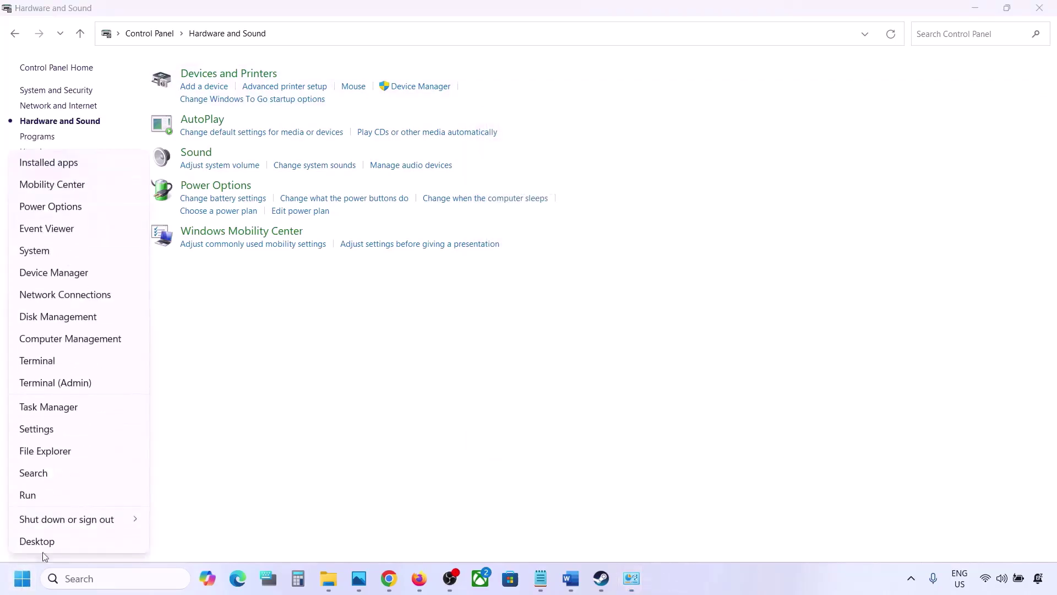
{"action": "left_click", "coordinate": [57, 273]}
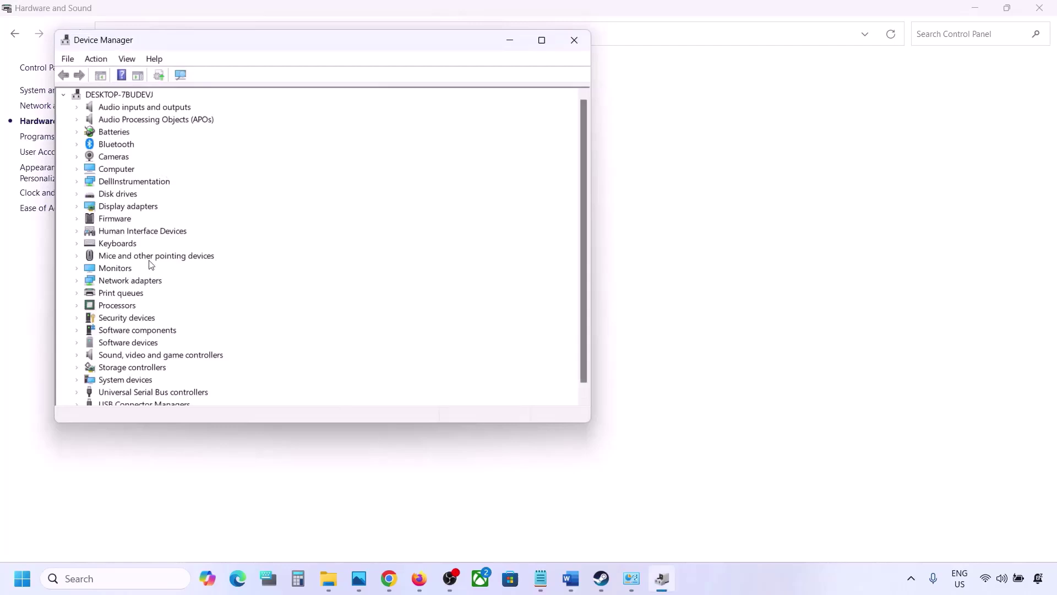
{"action": "scroll", "coordinate": [84, 342], "scroll_direction": "down", "scroll_amount": 1}
{"action": "left_click", "coordinate": [77, 343]}
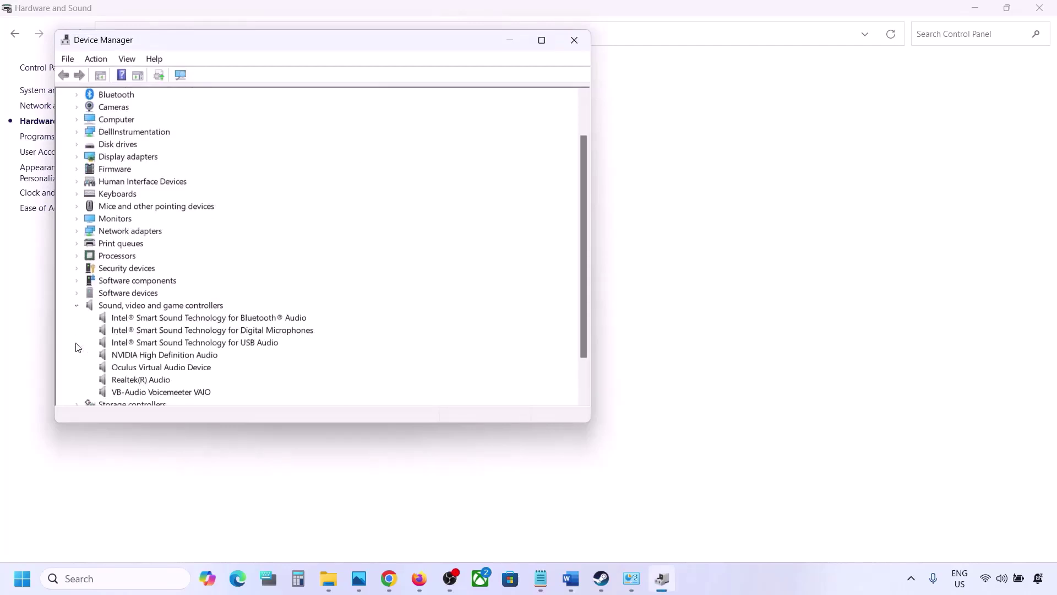
{"action": "scroll", "coordinate": [138, 332], "scroll_direction": "down", "scroll_amount": 3}
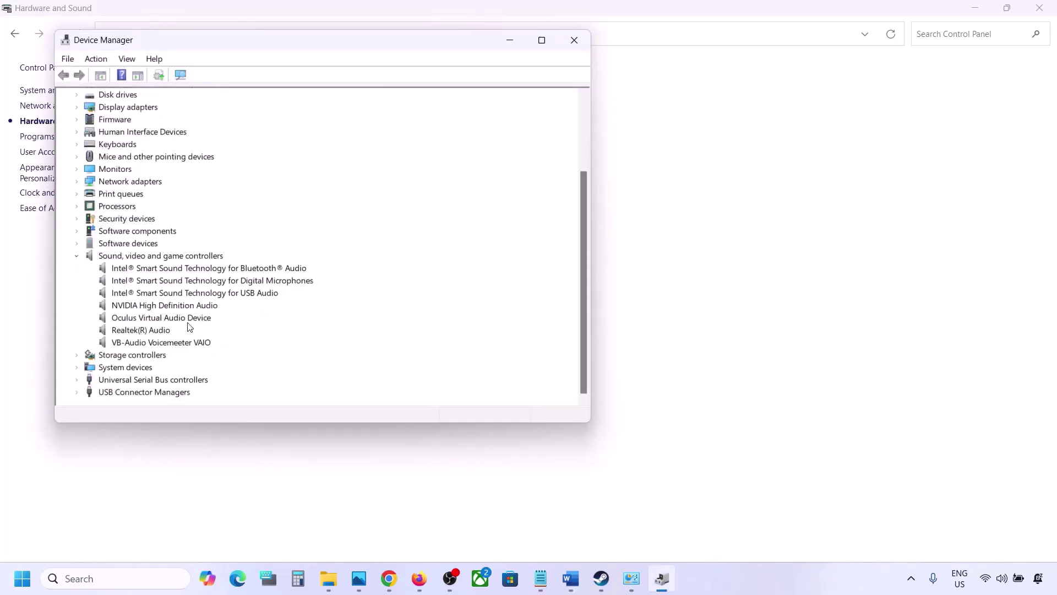
{"action": "left_click", "coordinate": [146, 332]}
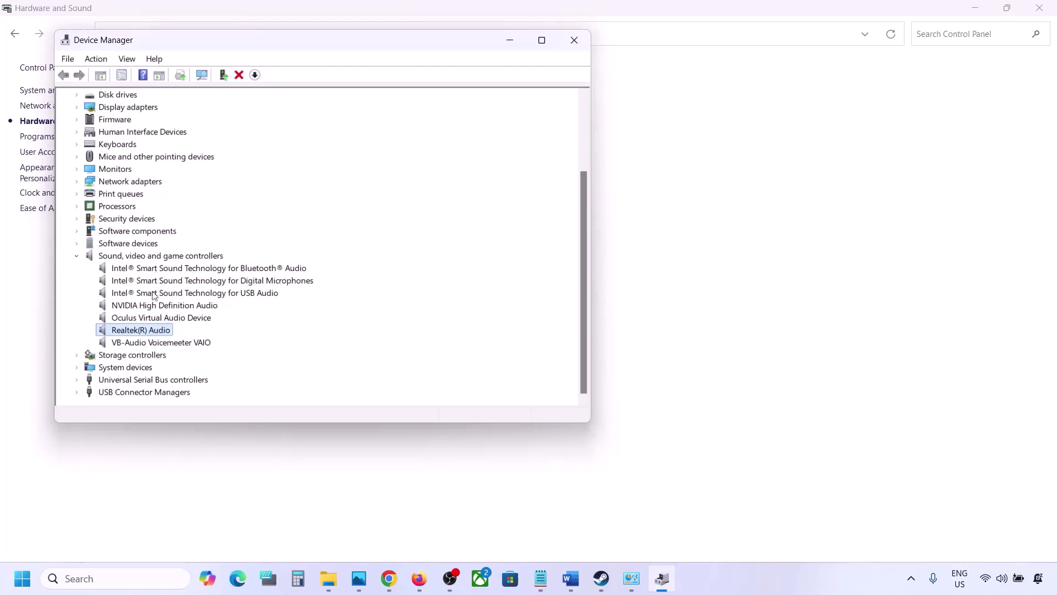
Disable VB-Audio Voicemeeter VAIO, Oculus Virtual Audio Device and NVIDIA High Definition Audio.
{"action": "right_click", "coordinate": [145, 344]}
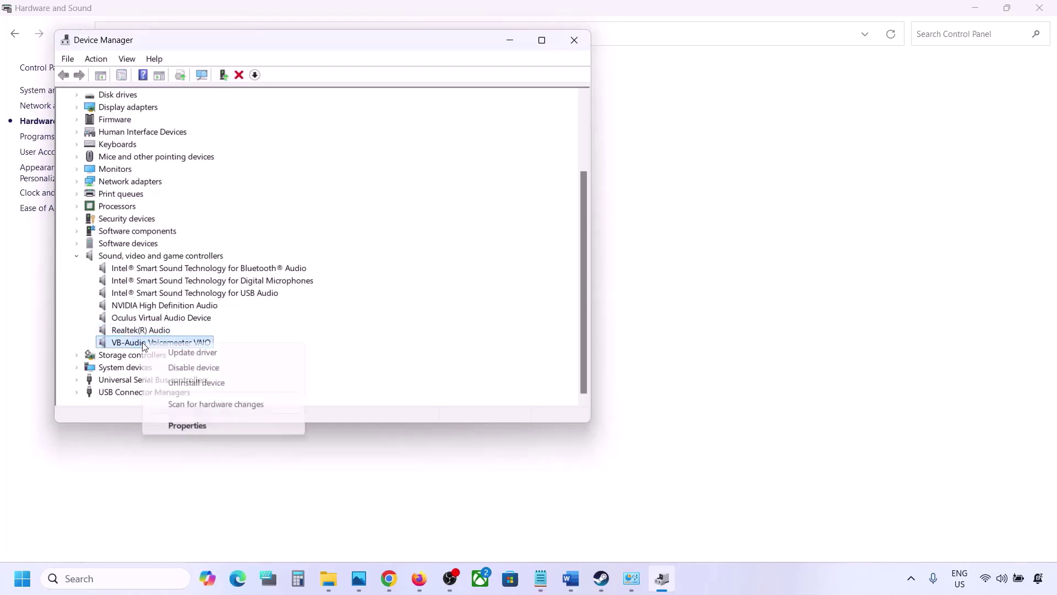
{"action": "left_click", "coordinate": [193, 367]}
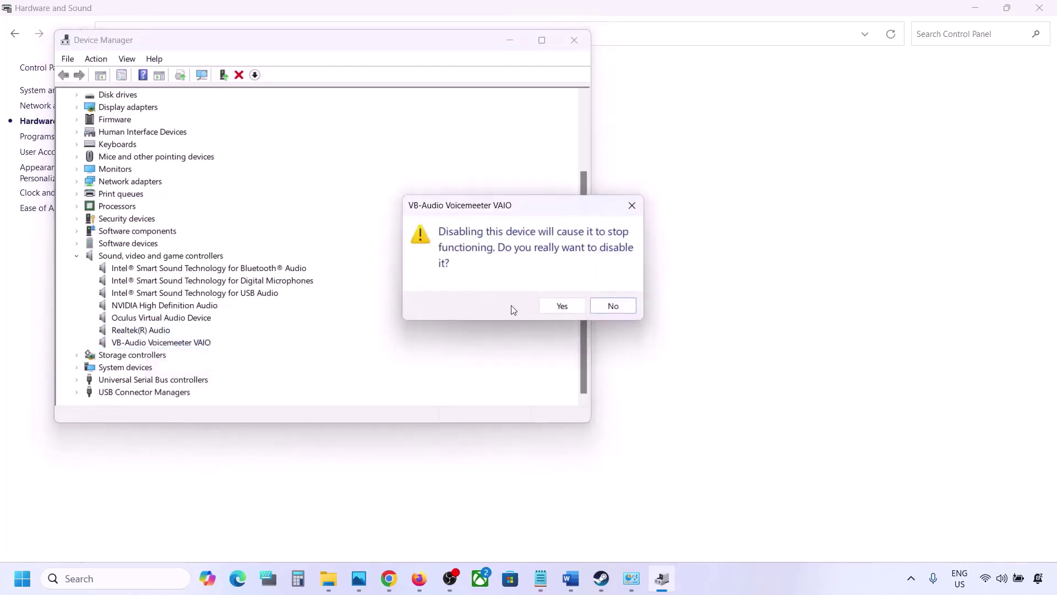
{"action": "left_click", "coordinate": [555, 307]}
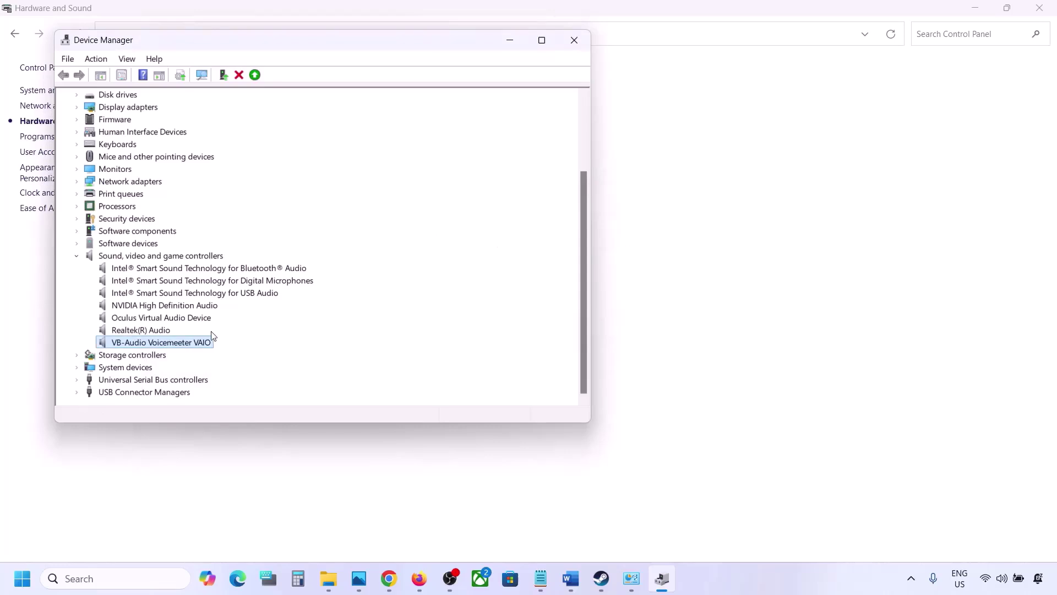
{"action": "scroll", "coordinate": [171, 352], "scroll_direction": "down", "scroll_amount": 1}
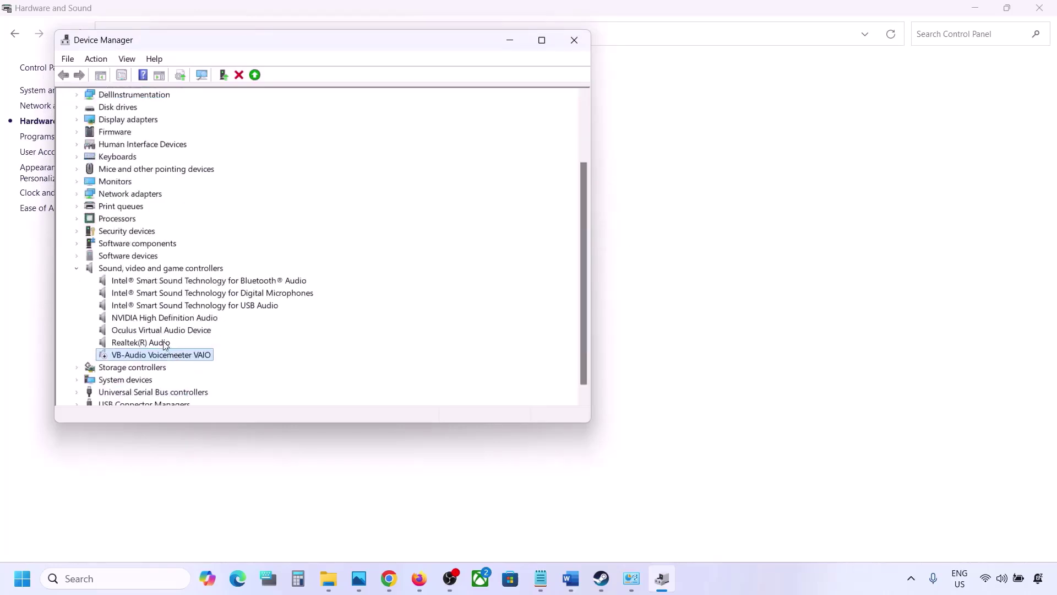
{"action": "left_click", "coordinate": [150, 333]}
{"action": "right_click", "coordinate": [150, 333]}
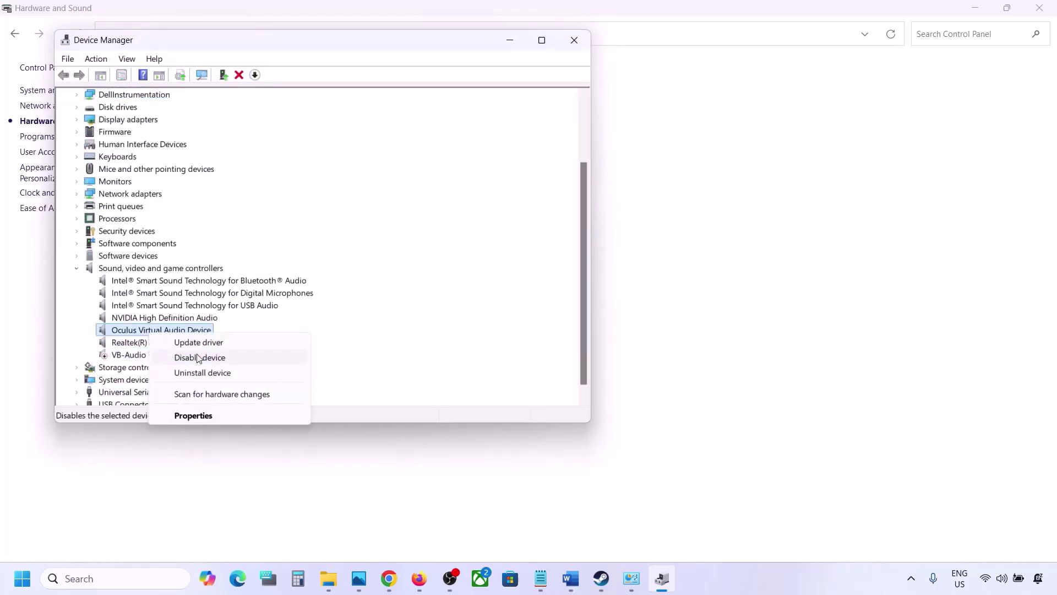
{"action": "left_click", "coordinate": [201, 357]}
{"action": "left_click", "coordinate": [558, 304]}
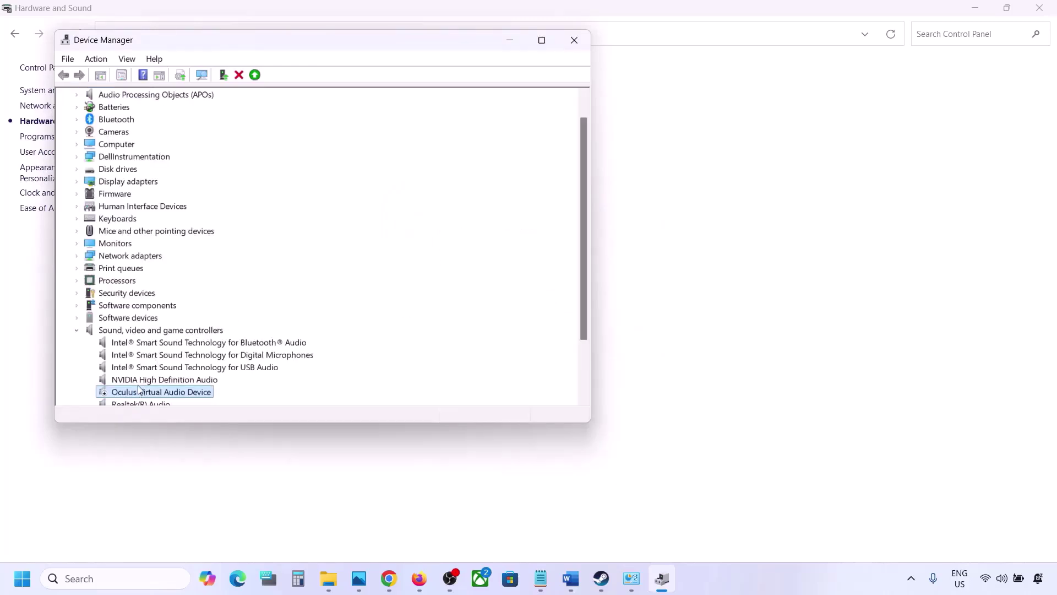
{"action": "right_click", "coordinate": [138, 381]}
{"action": "left_click", "coordinate": [184, 406]}
{"action": "left_click", "coordinate": [557, 305]}
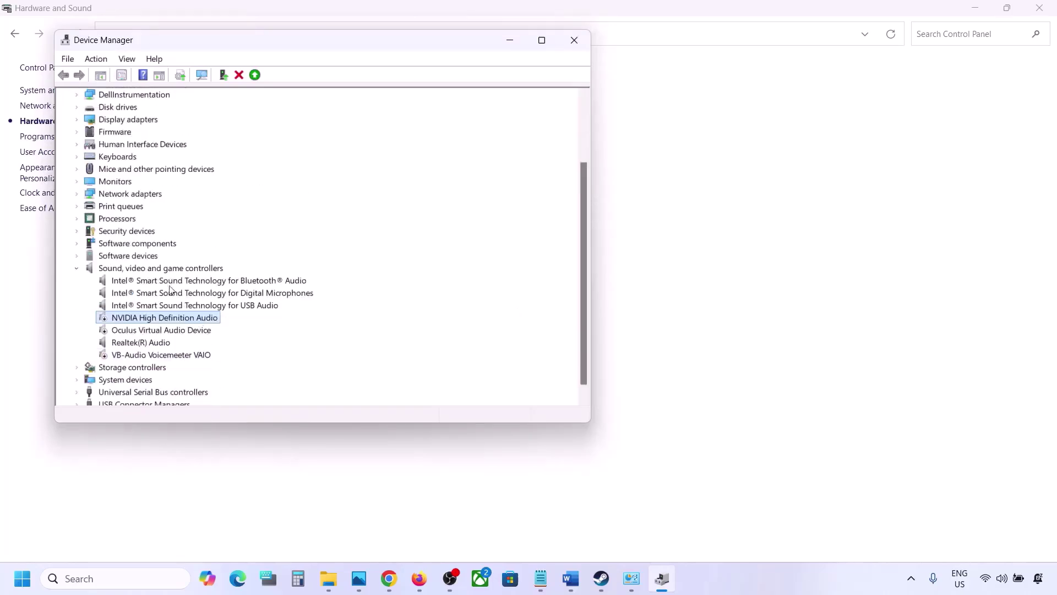
Disable the Bluetooth Audio, Digital Microphones and USB Audio devices, postponing the restart.
{"action": "right_click", "coordinate": [176, 280]}
{"action": "left_click", "coordinate": [204, 305]}
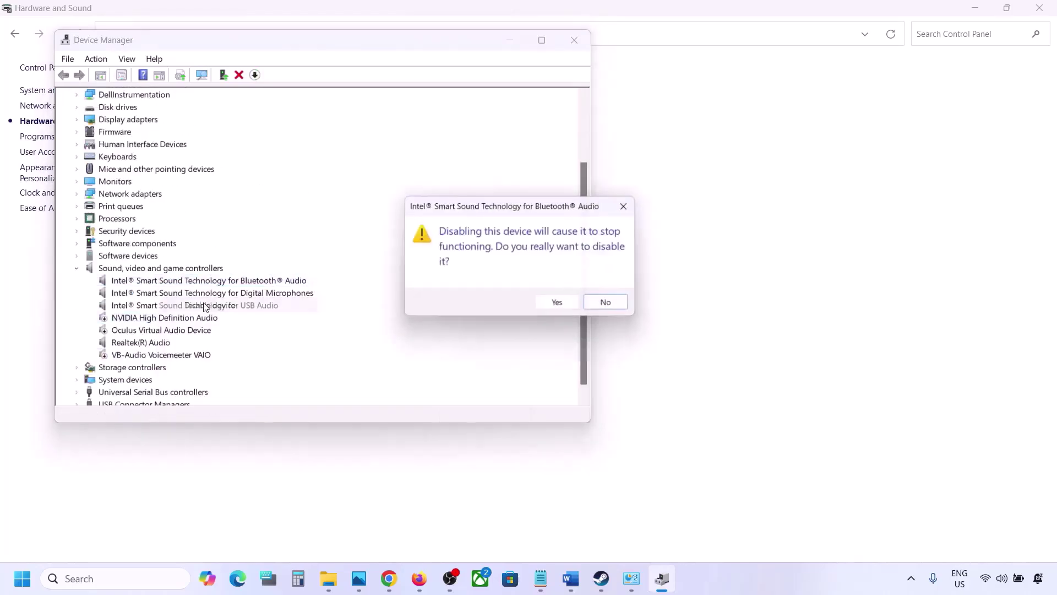
{"action": "left_click", "coordinate": [556, 304]}
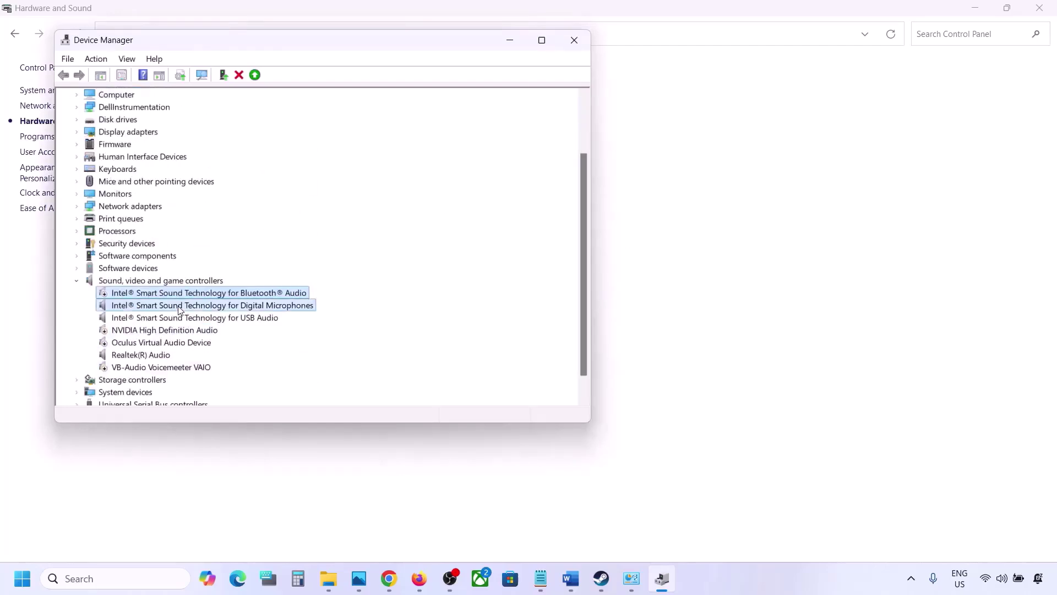
{"action": "right_click", "coordinate": [179, 310]}
{"action": "left_click", "coordinate": [223, 330]}
{"action": "left_click", "coordinate": [560, 304]}
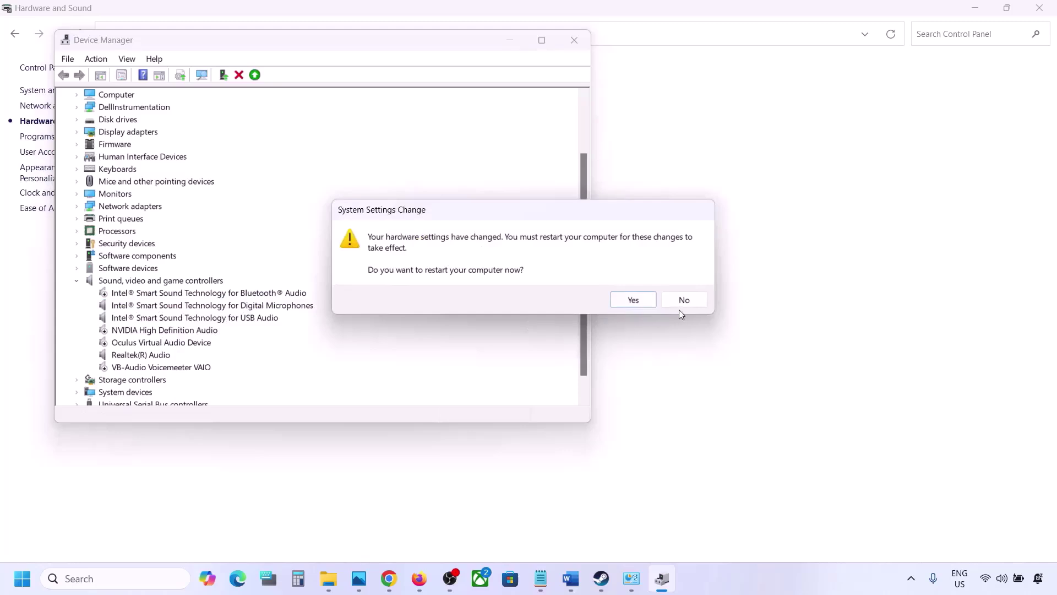
{"action": "left_click", "coordinate": [681, 304]}
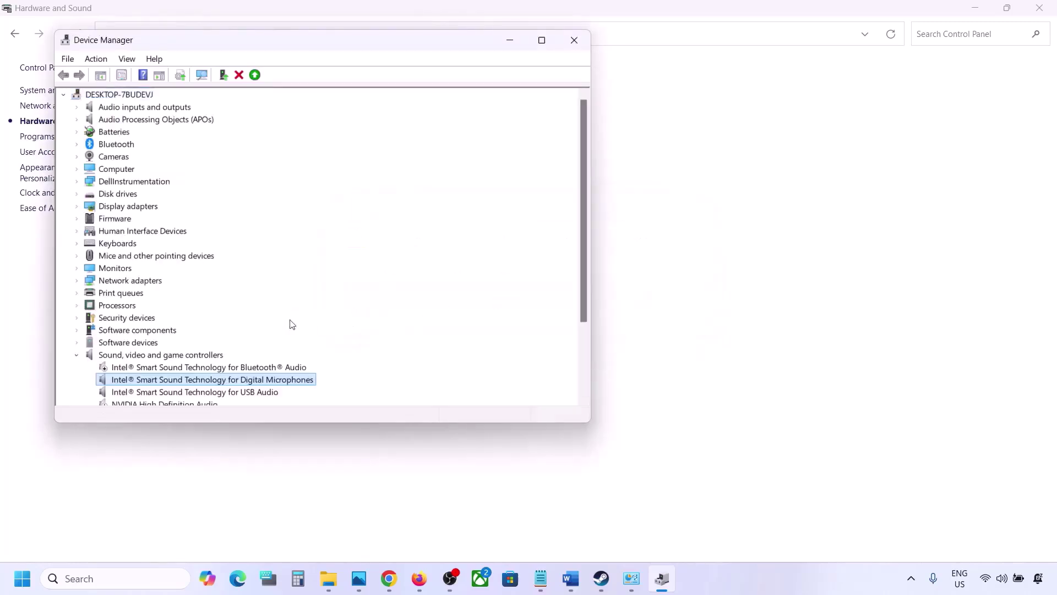
{"action": "scroll", "coordinate": [233, 347], "scroll_direction": "down", "scroll_amount": 2}
{"action": "right_click", "coordinate": [152, 319]}
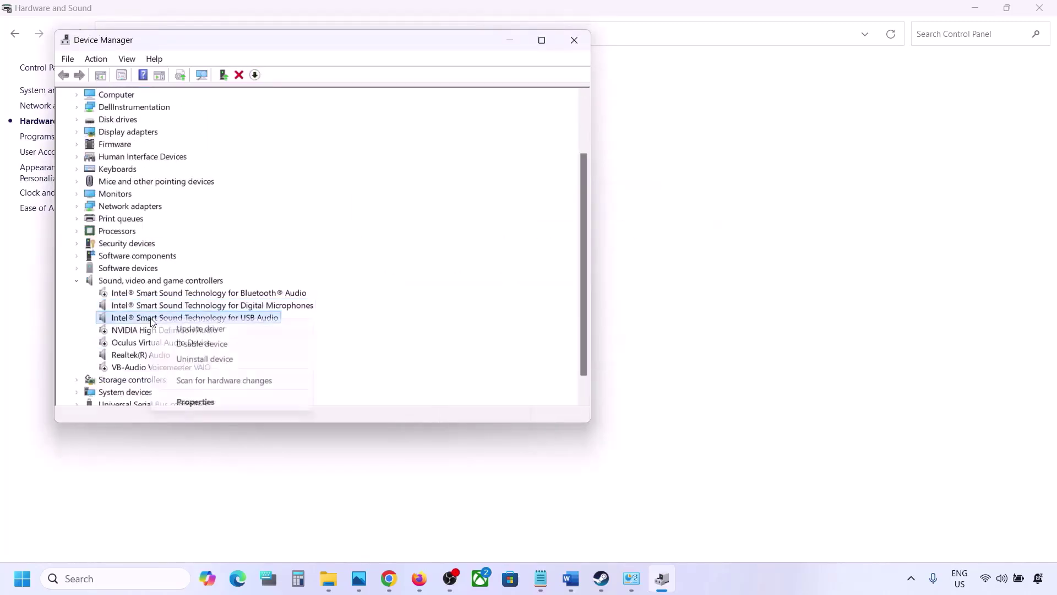
{"action": "left_click", "coordinate": [189, 344]}
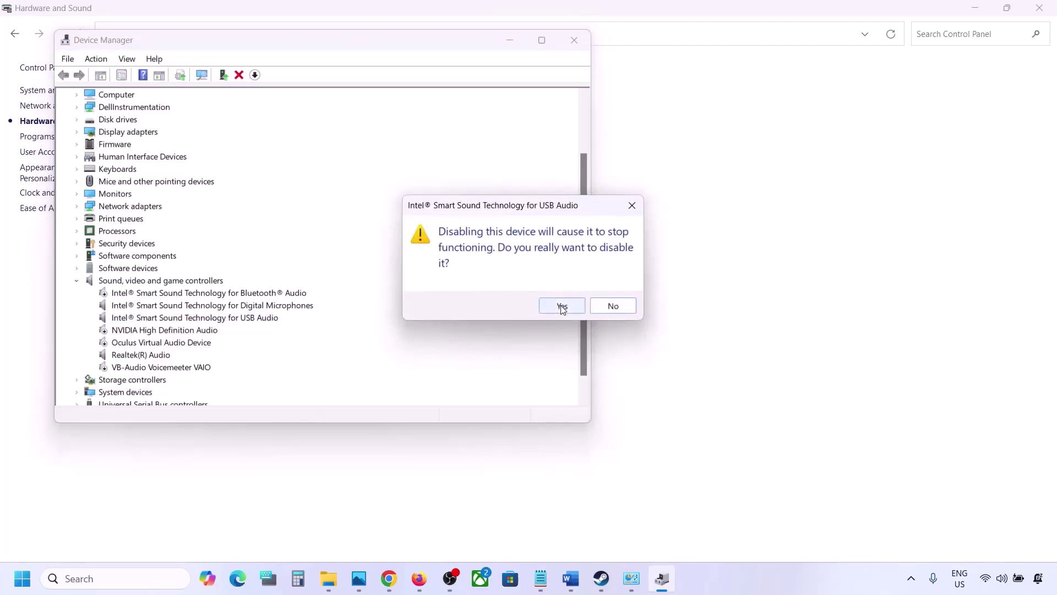
{"action": "left_click", "coordinate": [562, 306]}
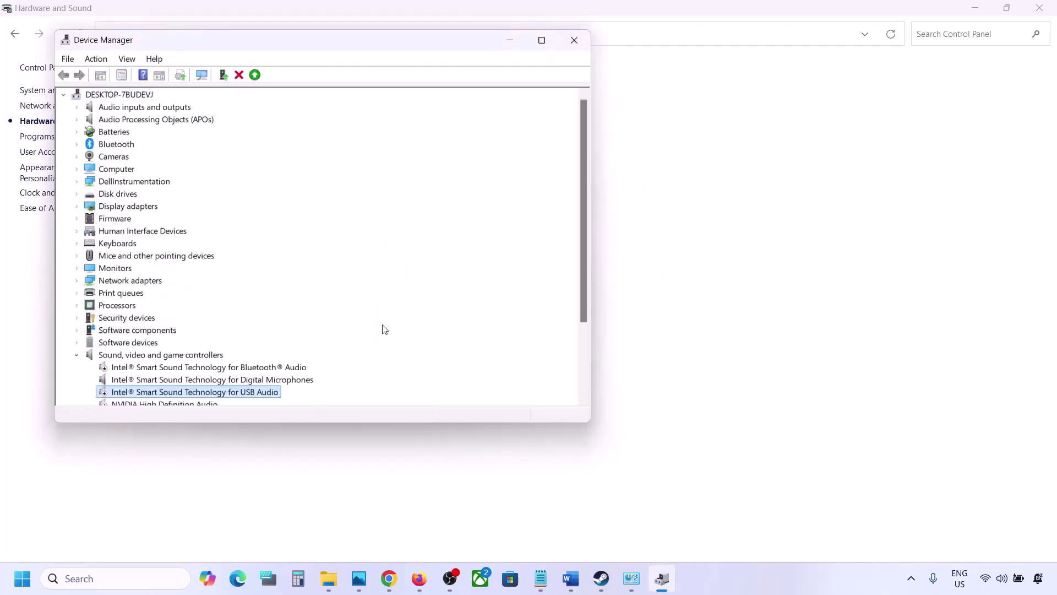
Leave Realtek(R) Audio enabled and close Device Manager.
{"action": "scroll", "coordinate": [288, 347], "scroll_direction": "down", "scroll_amount": 3}
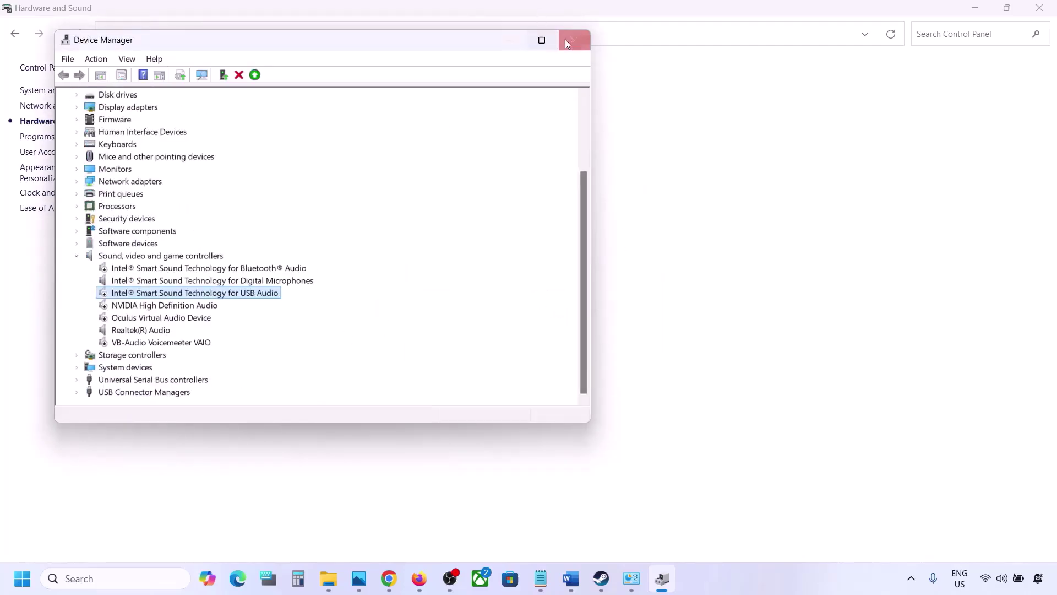
{"action": "left_click", "coordinate": [122, 328]}
{"action": "right_click", "coordinate": [142, 333]}
{"action": "left_click", "coordinate": [215, 321]}
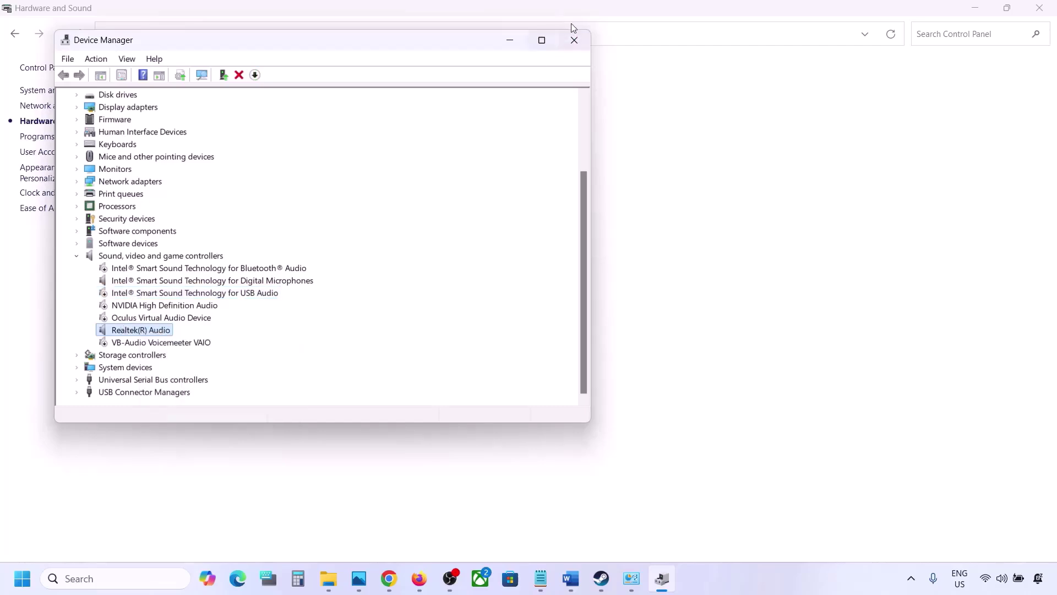
{"action": "left_click", "coordinate": [574, 39]}
Copy the shell:::{A8A91A66-3A7D-4424-8D24-04E180695C7A} command from Step 8 of the Word guide.
{"action": "left_click", "coordinate": [571, 578]}
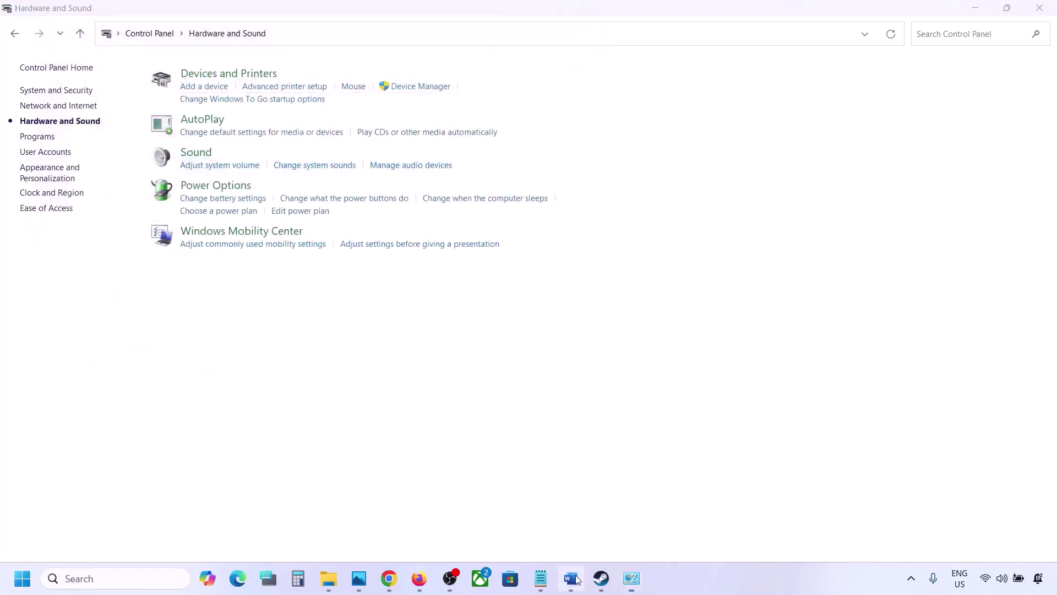
{"action": "scroll", "coordinate": [465, 464], "scroll_direction": "down", "scroll_amount": 3}
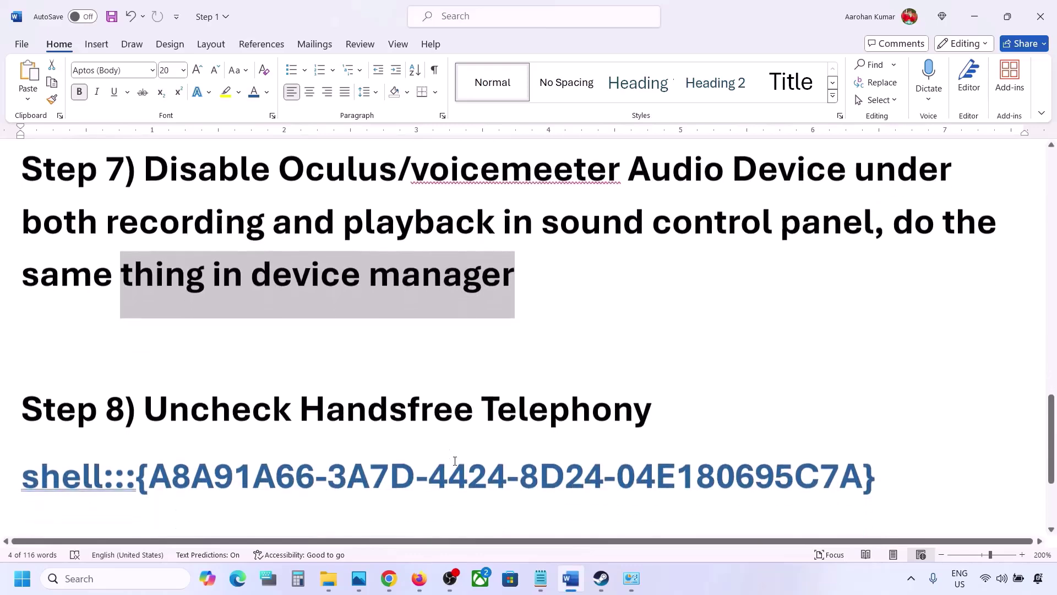
{"action": "scroll", "coordinate": [401, 450], "scroll_direction": "down", "scroll_amount": 1}
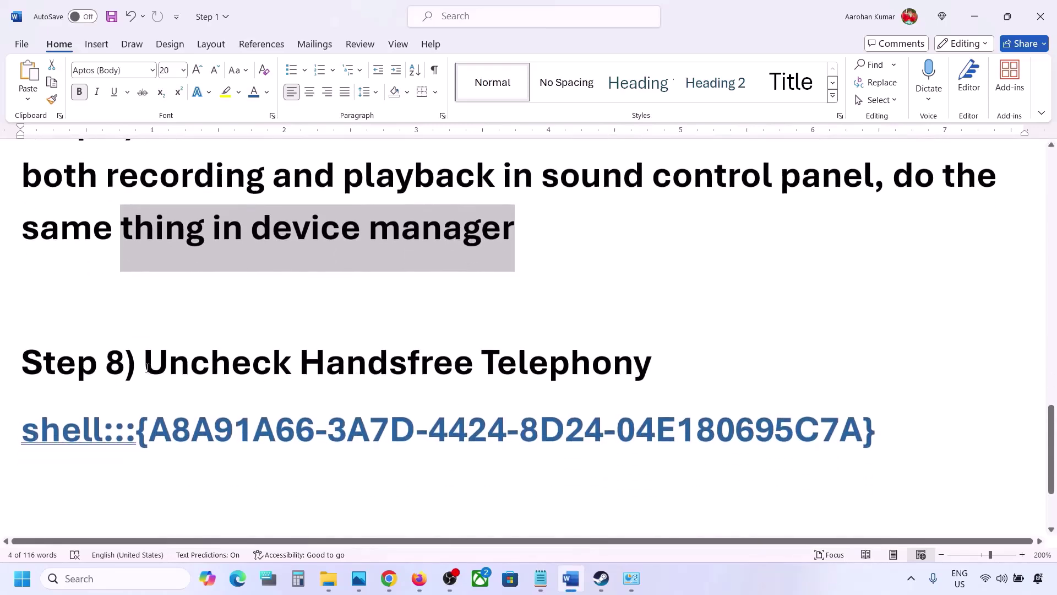
{"action": "left_click_drag", "start_coordinate": [147, 368], "coordinate": [651, 365]}
{"action": "left_click_drag", "start_coordinate": [906, 430], "coordinate": [49, 427]}
{"action": "right_click", "coordinate": [50, 427]}
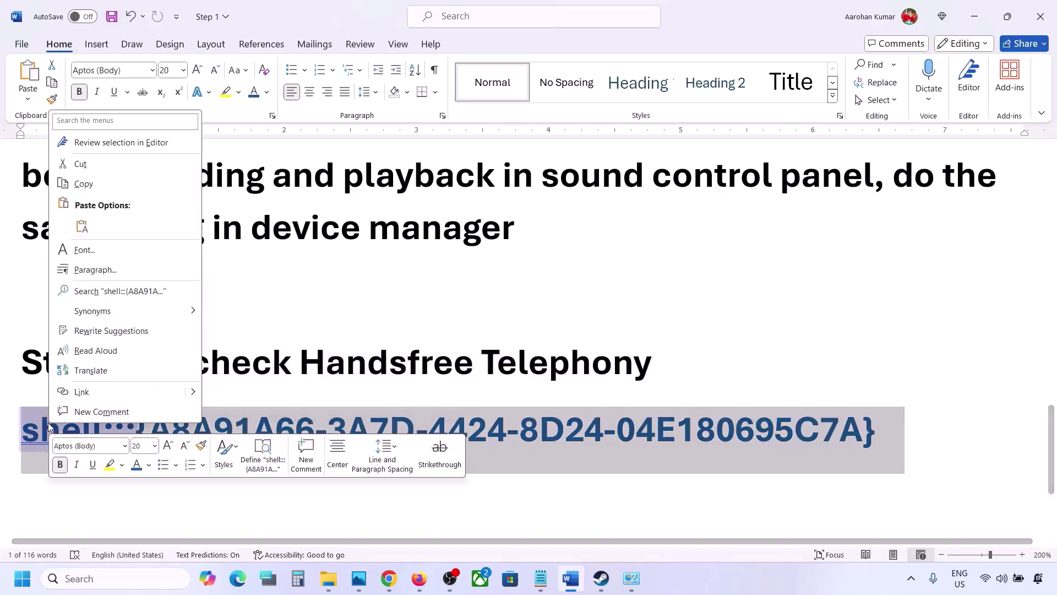
{"action": "left_click", "coordinate": [82, 184]}
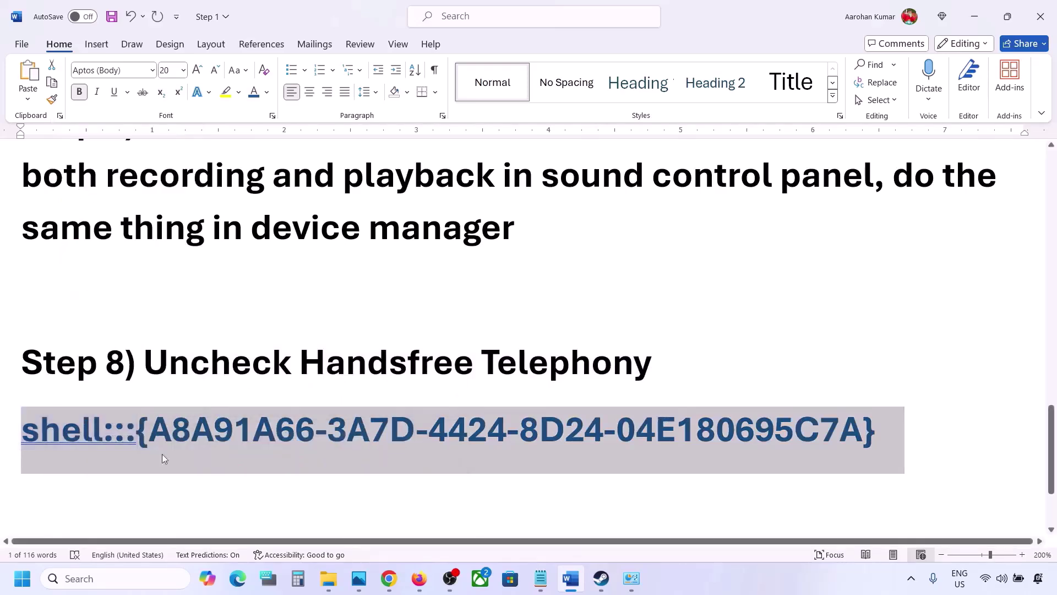
Paste the shell address into the Run dialog and run it.
{"action": "left_click", "coordinate": [110, 578]}
{"action": "type", "text": "run"}
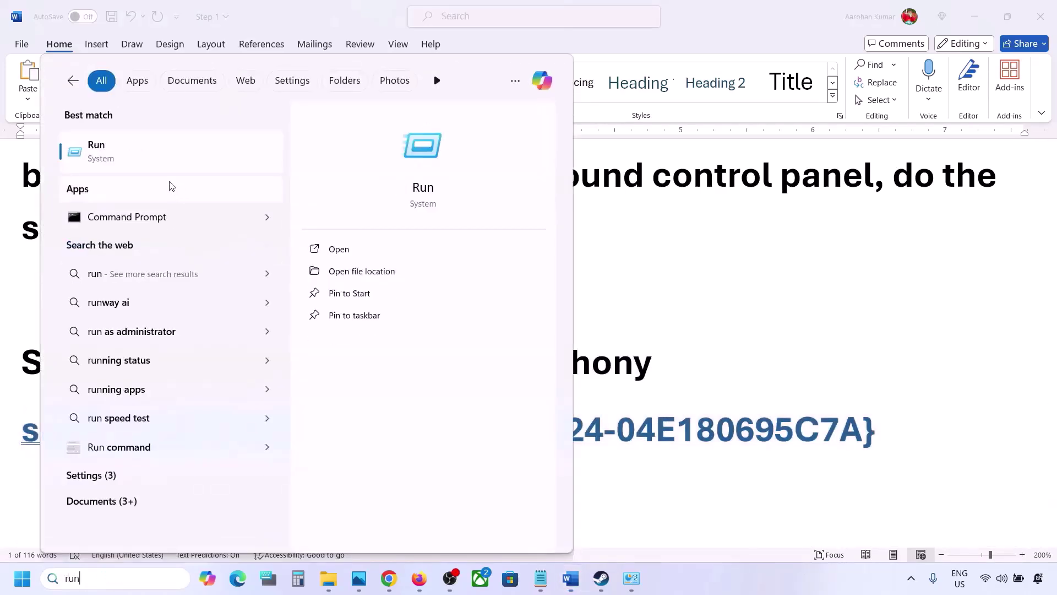
{"action": "left_click", "coordinate": [147, 162]}
{"action": "type", "text": "v"}
{"action": "key", "text": "ctrl+v"}
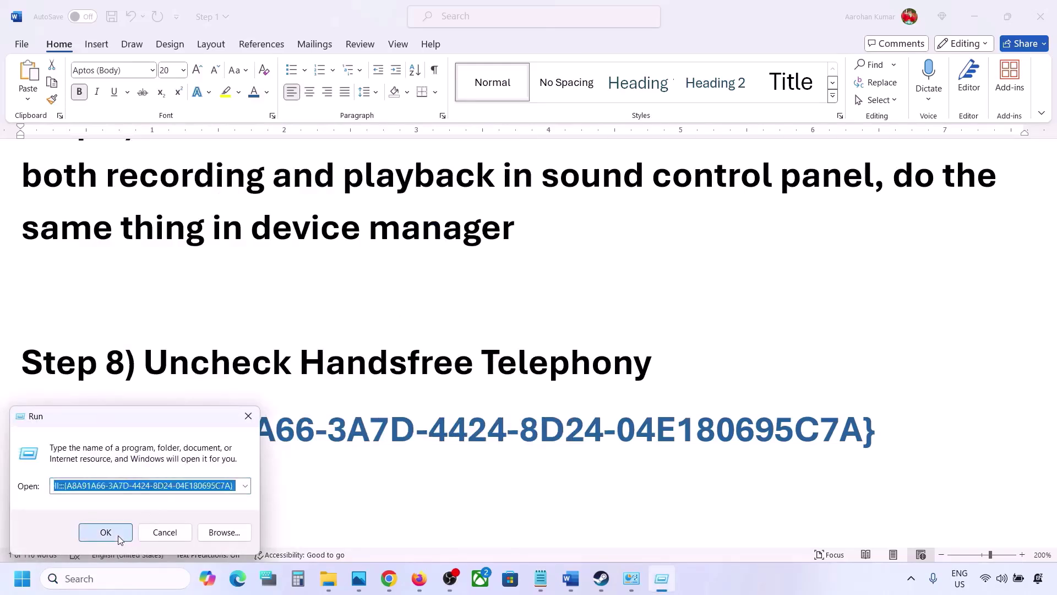
{"action": "left_click", "coordinate": [119, 537]}
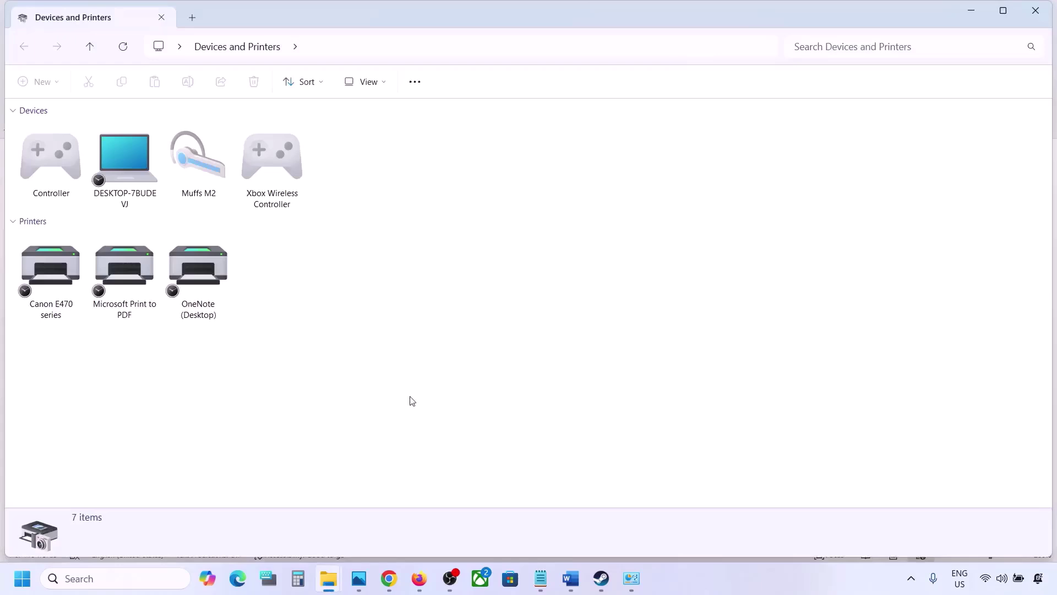
Uncheck Handsfree Telephony in the Muffs M2 headset's Services properties, apply it, and return to Word.
{"action": "left_click", "coordinate": [784, 579]}
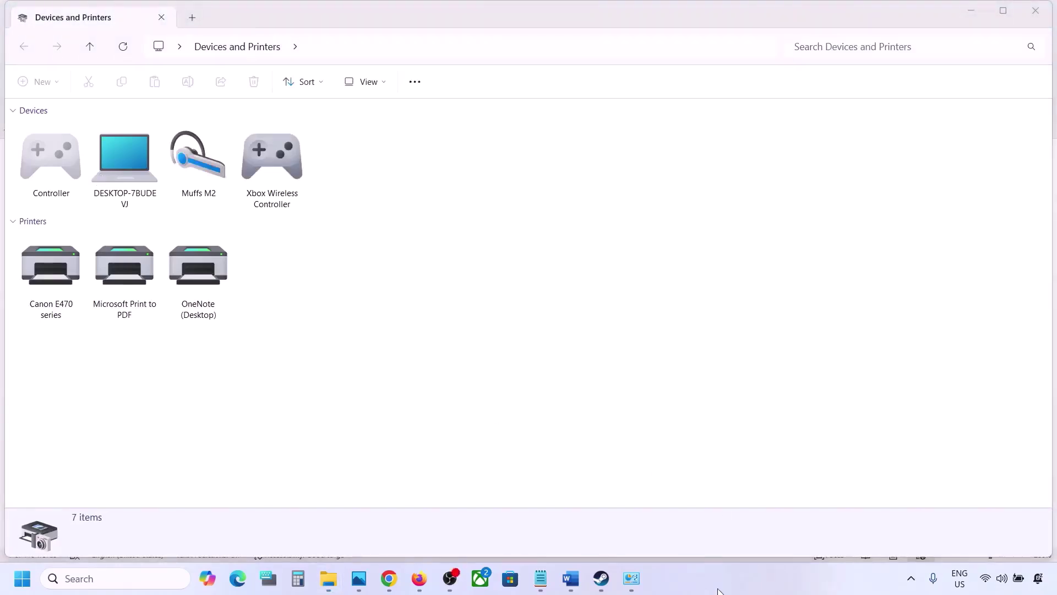
{"action": "left_click", "coordinate": [205, 159]}
{"action": "right_click", "coordinate": [206, 163]}
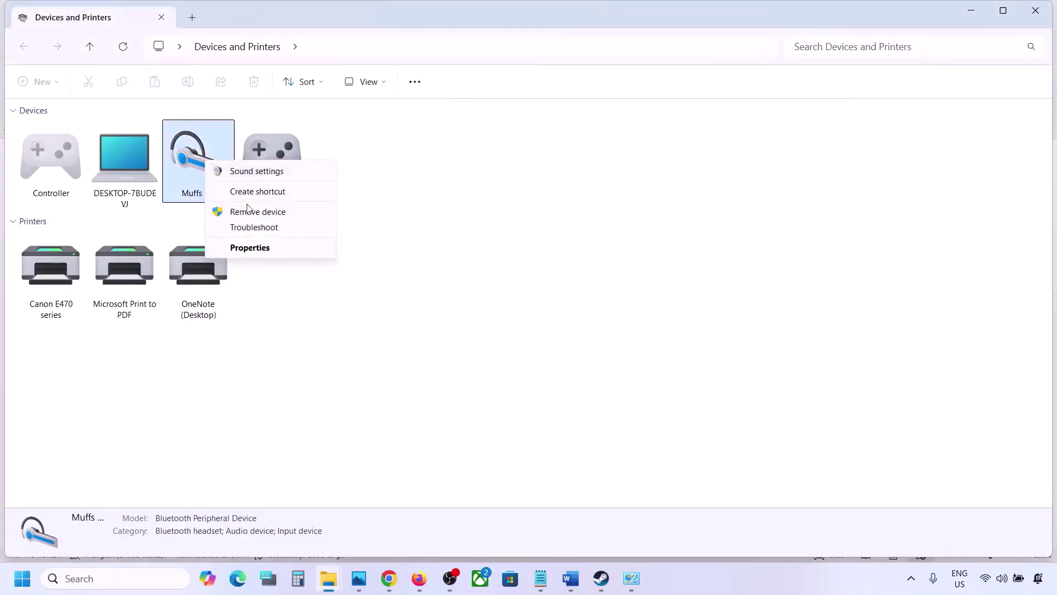
{"action": "left_click", "coordinate": [245, 248]}
{"action": "left_click_drag", "start_coordinate": [379, 175], "coordinate": [494, 147]}
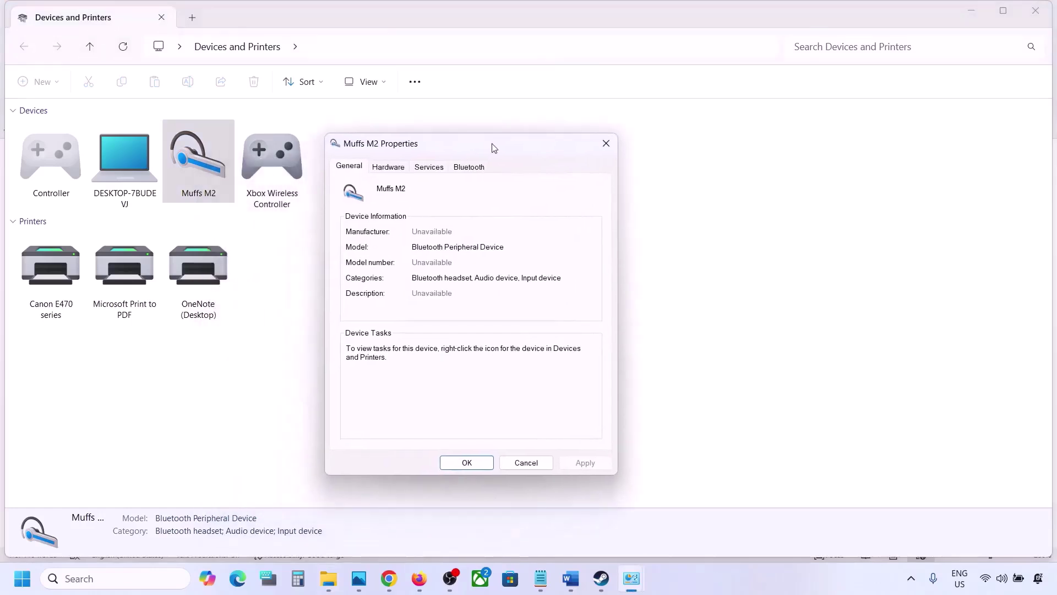
{"action": "left_click", "coordinate": [471, 168]}
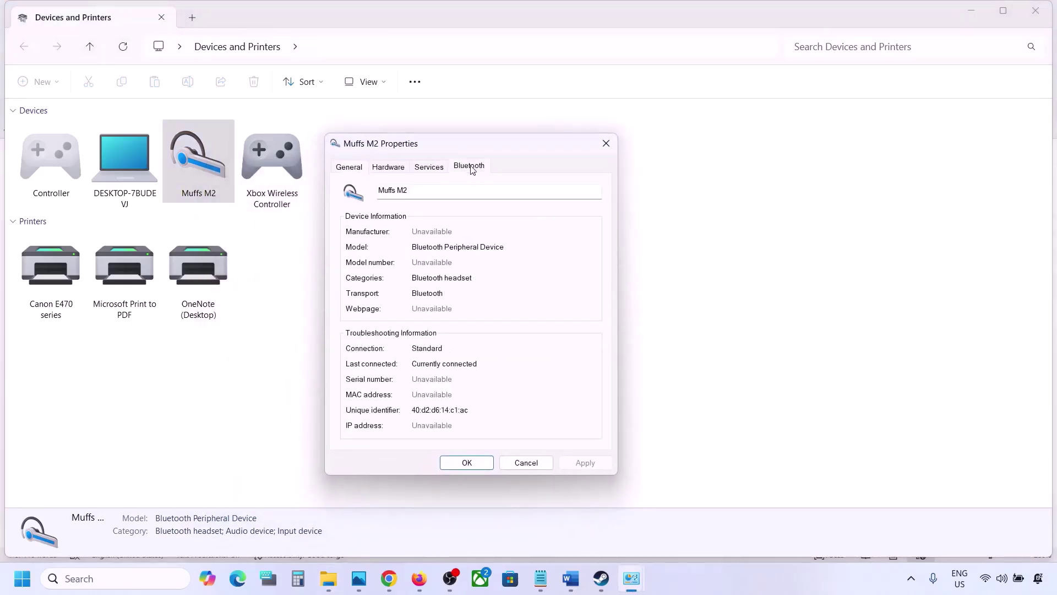
{"action": "left_click", "coordinate": [439, 172]}
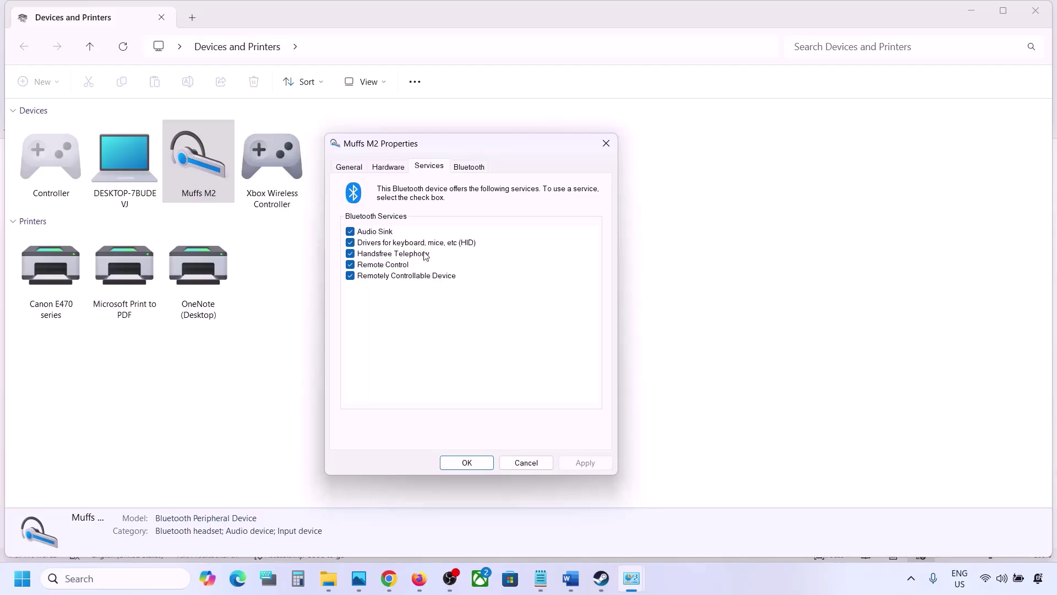
{"action": "left_click", "coordinate": [351, 255]}
{"action": "left_click", "coordinate": [584, 461]}
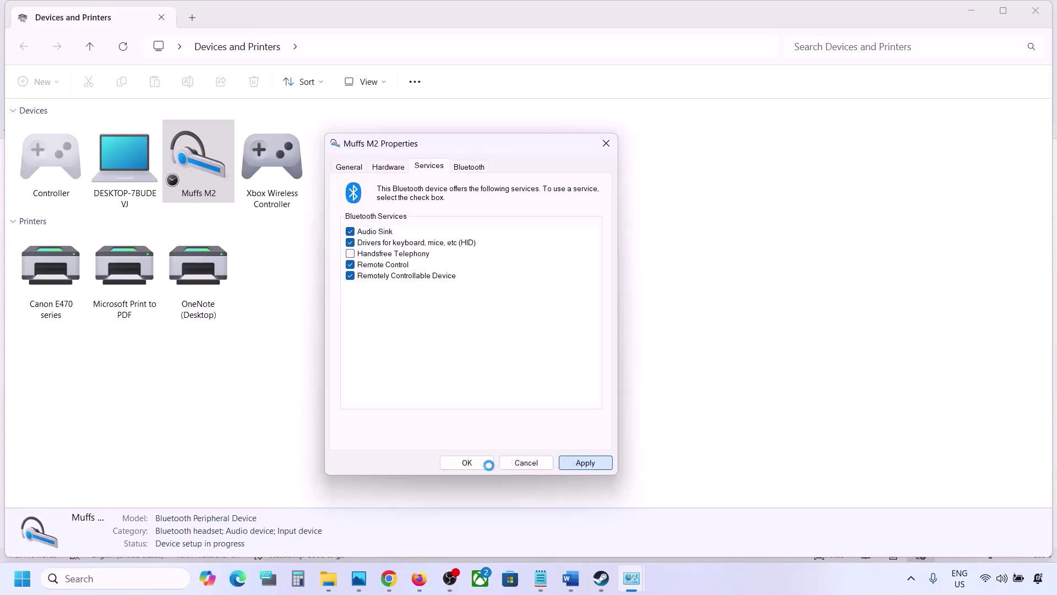
{"action": "left_click", "coordinate": [480, 465]}
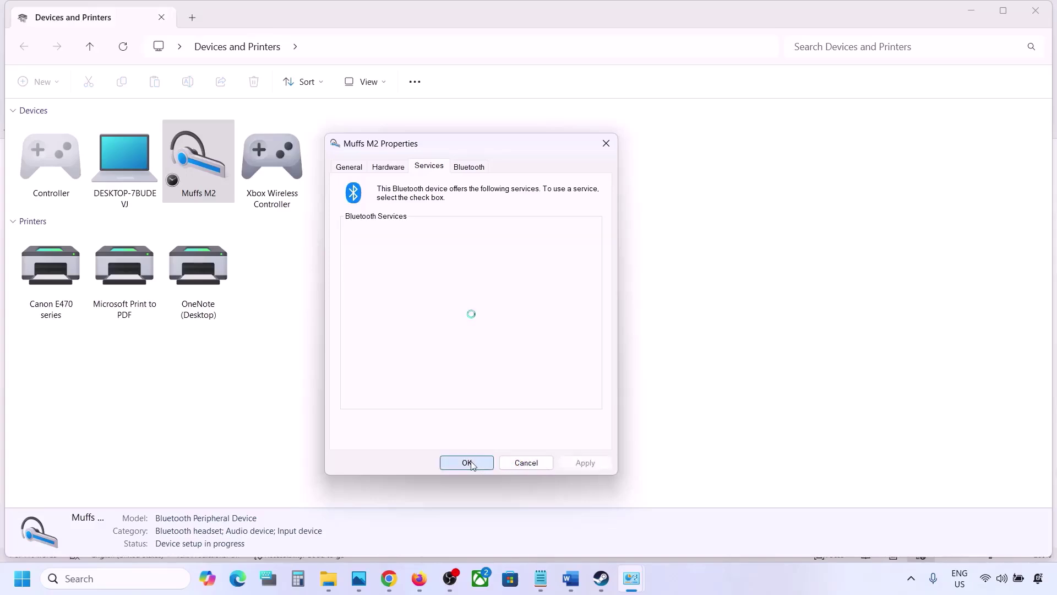
{"action": "left_click", "coordinate": [601, 583]}
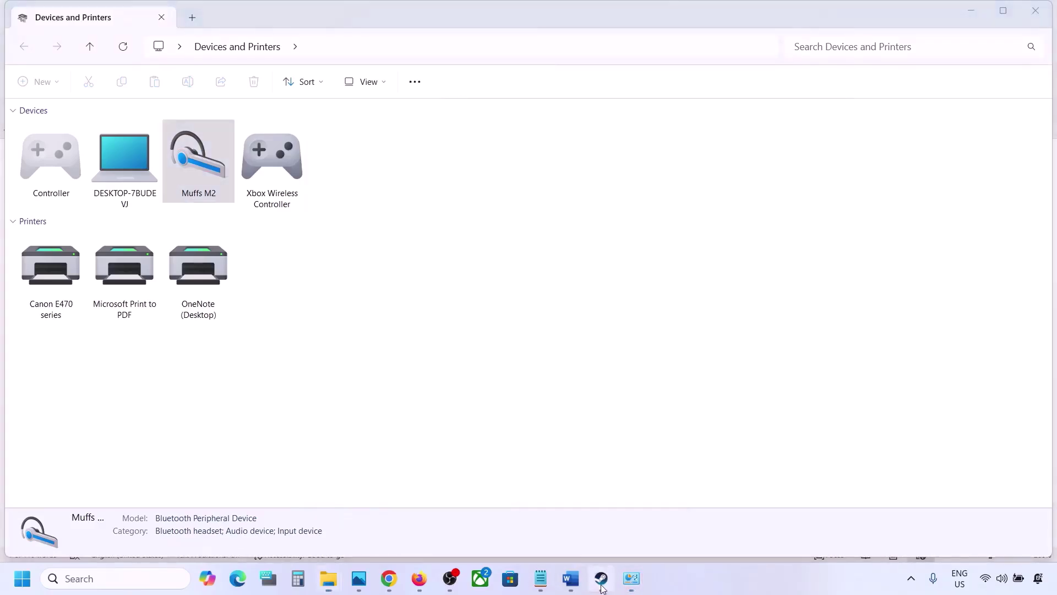
{"action": "left_click", "coordinate": [571, 579]}
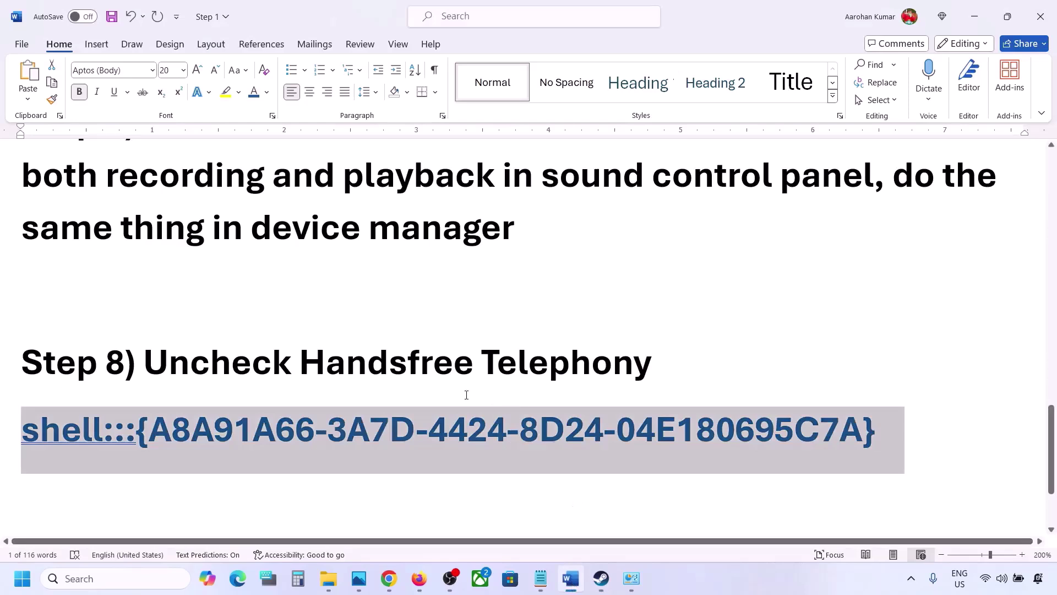
Select the Step 10 'Install Audio Driver' heading in Word and open Device Manager via Win+X.
{"action": "scroll", "coordinate": [466, 395], "scroll_direction": "down", "scroll_amount": 2}
{"action": "left_click_drag", "start_coordinate": [181, 425], "coordinate": [480, 441]}
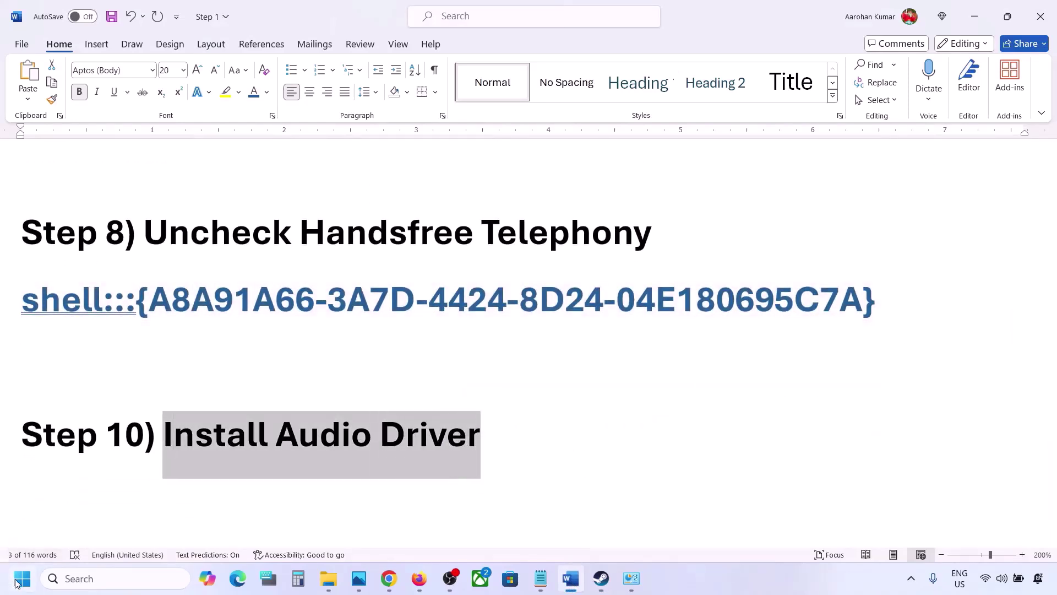
{"action": "right_click", "coordinate": [16, 583]}
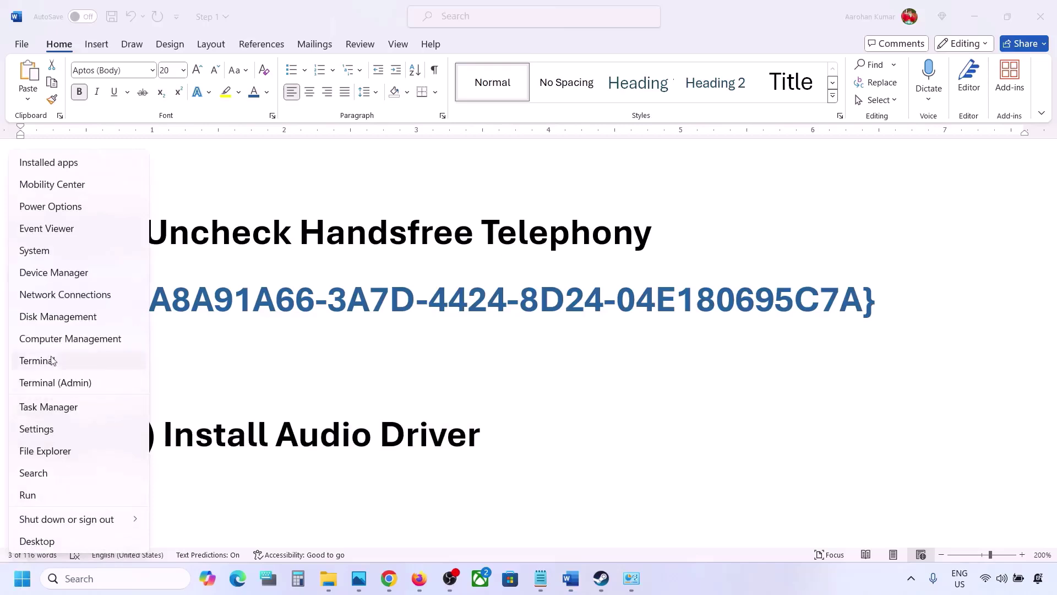
{"action": "left_click", "coordinate": [47, 272]}
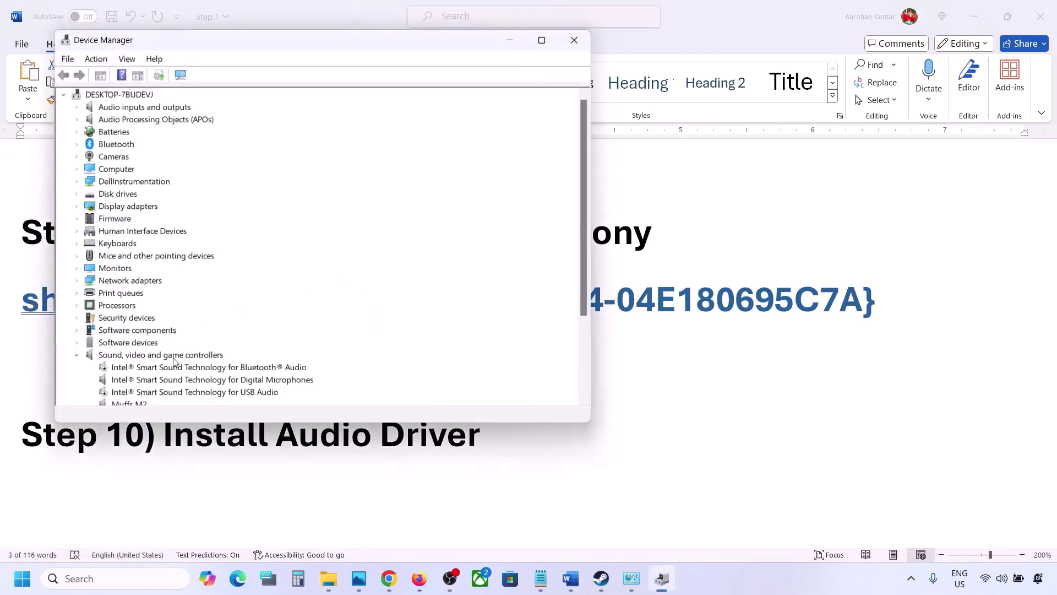
{"action": "scroll", "coordinate": [175, 362], "scroll_direction": "down", "scroll_amount": 2}
View the compatible drivers offered for Realtek(R) Audio, then cancel and close Device Manager.
{"action": "left_click", "coordinate": [126, 372]}
{"action": "right_click", "coordinate": [130, 371]}
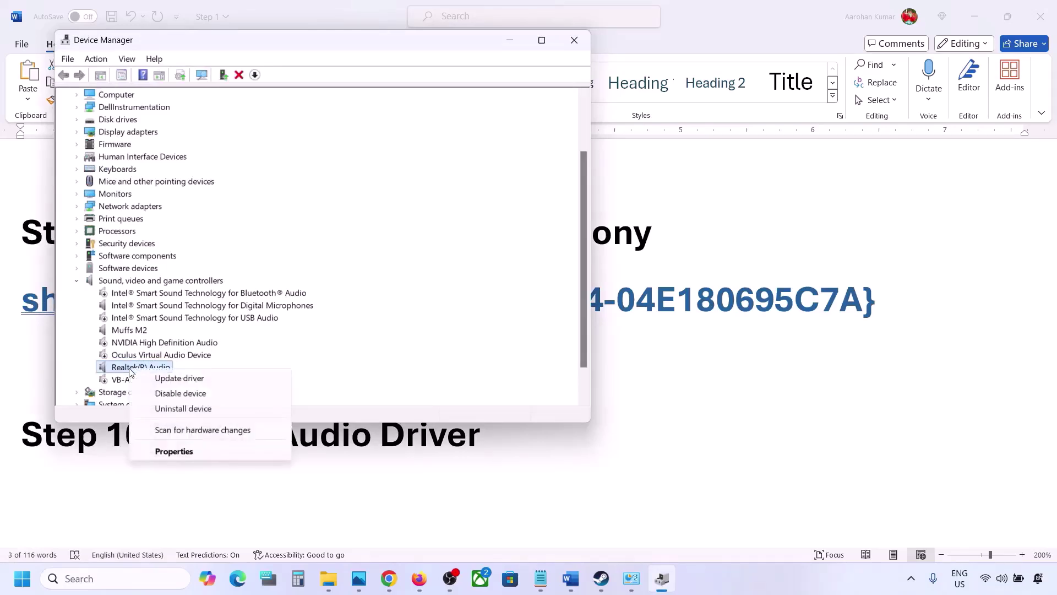
{"action": "left_click", "coordinate": [202, 382]}
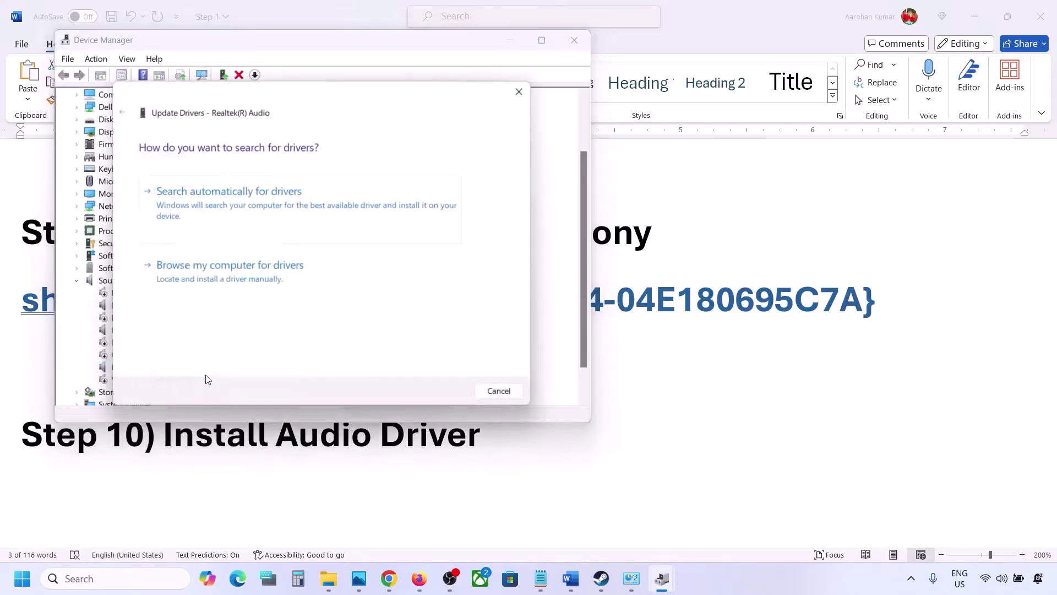
{"action": "left_click", "coordinate": [250, 280]}
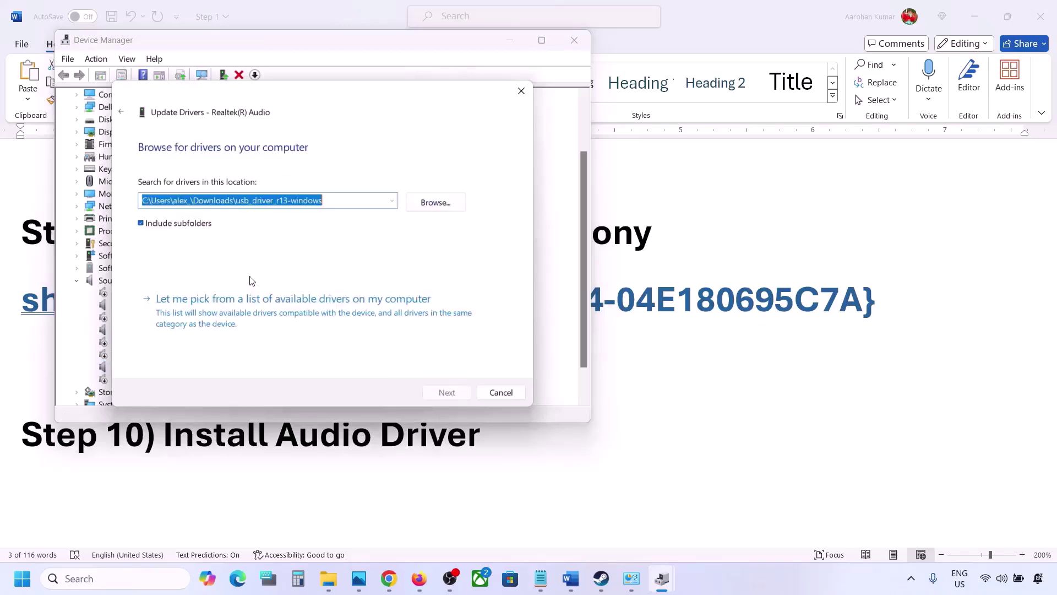
{"action": "left_click", "coordinate": [217, 318]}
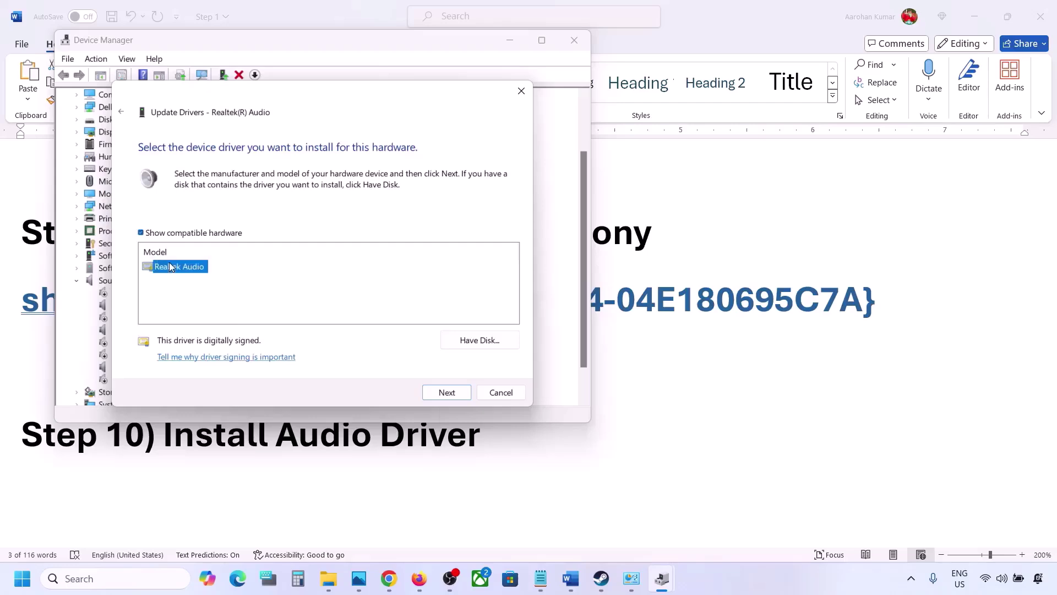
{"action": "left_click_drag", "start_coordinate": [313, 97], "coordinate": [434, 79]}
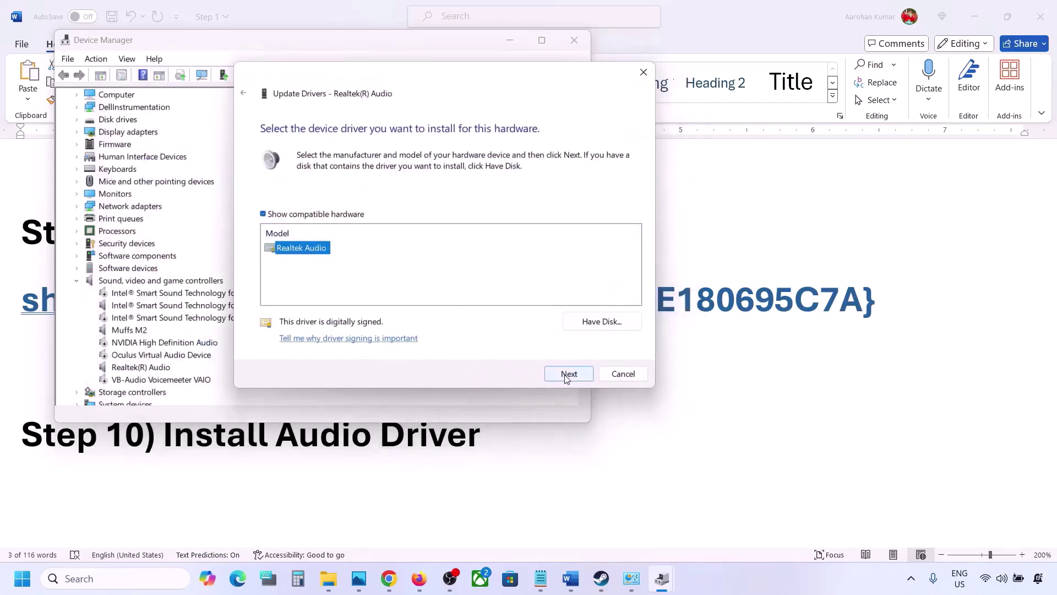
{"action": "left_click", "coordinate": [619, 374]}
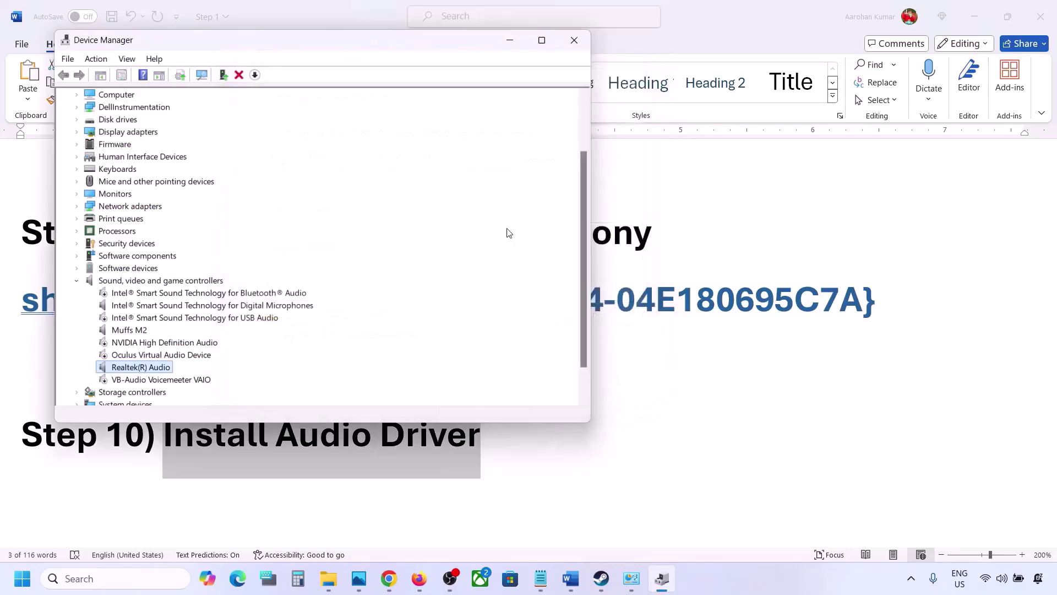
{"action": "left_click", "coordinate": [584, 38]}
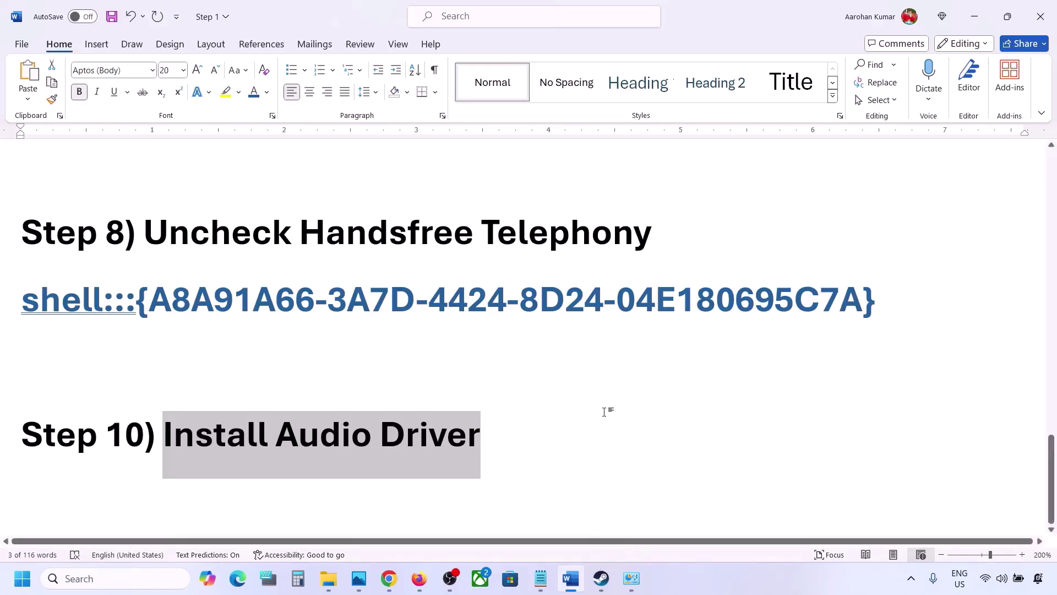
Scroll the Word audio-fix guide back up.
{"action": "scroll", "coordinate": [604, 412], "scroll_direction": "up", "scroll_amount": 3}
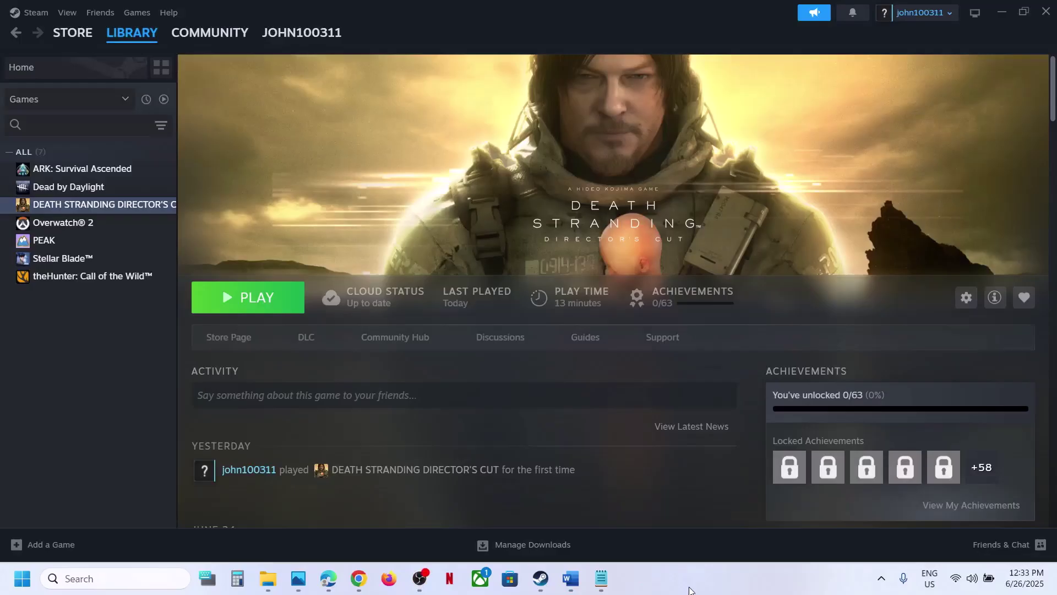
{"action": "right_click", "coordinate": [103, 208]}
{"action": "left_click", "coordinate": [149, 315]}
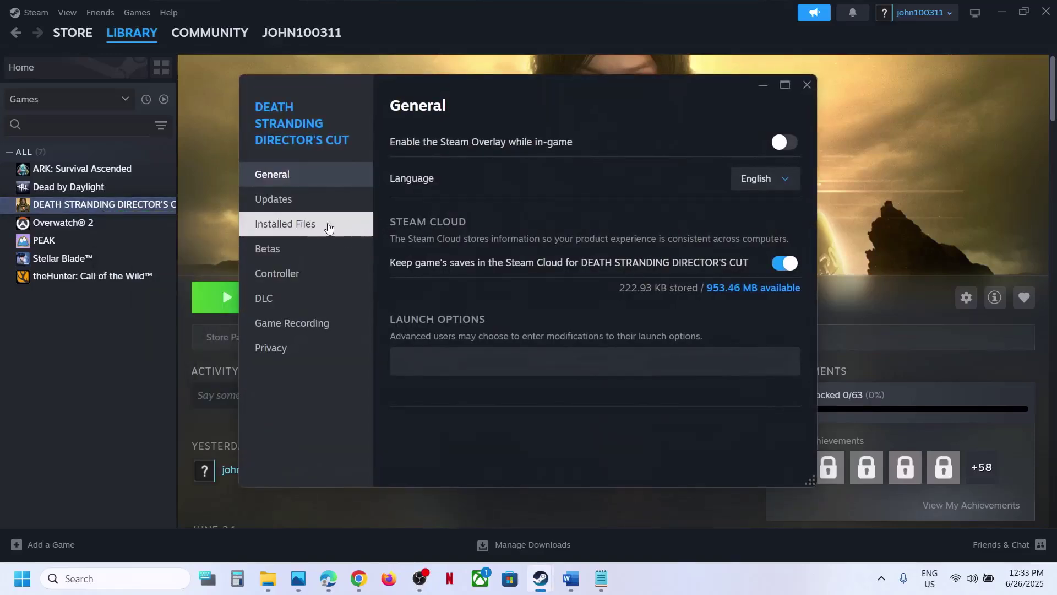
{"action": "left_click", "coordinate": [325, 226]}
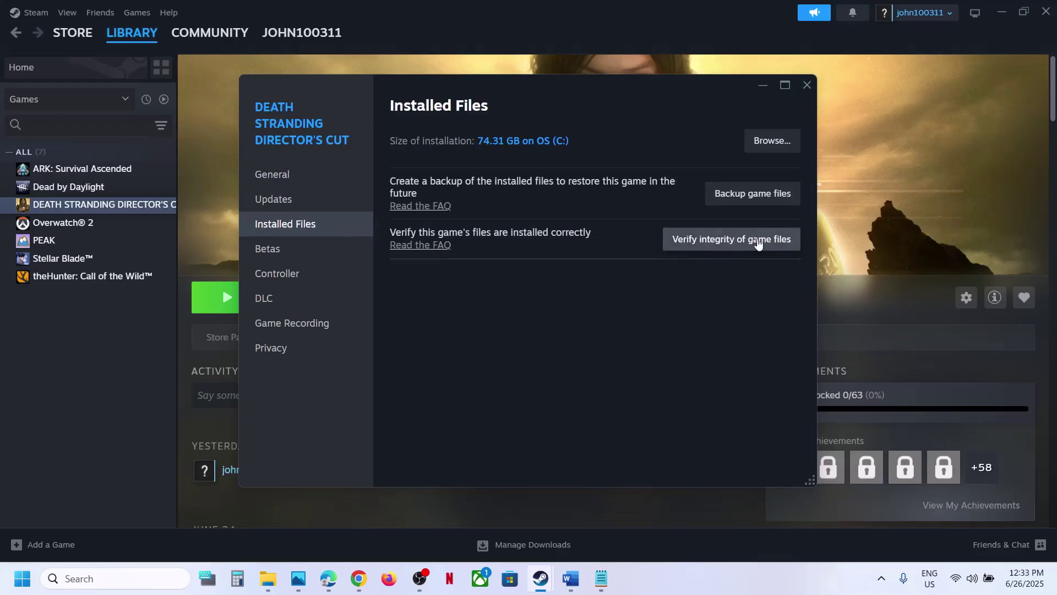
{"action": "left_click", "coordinate": [806, 86]}
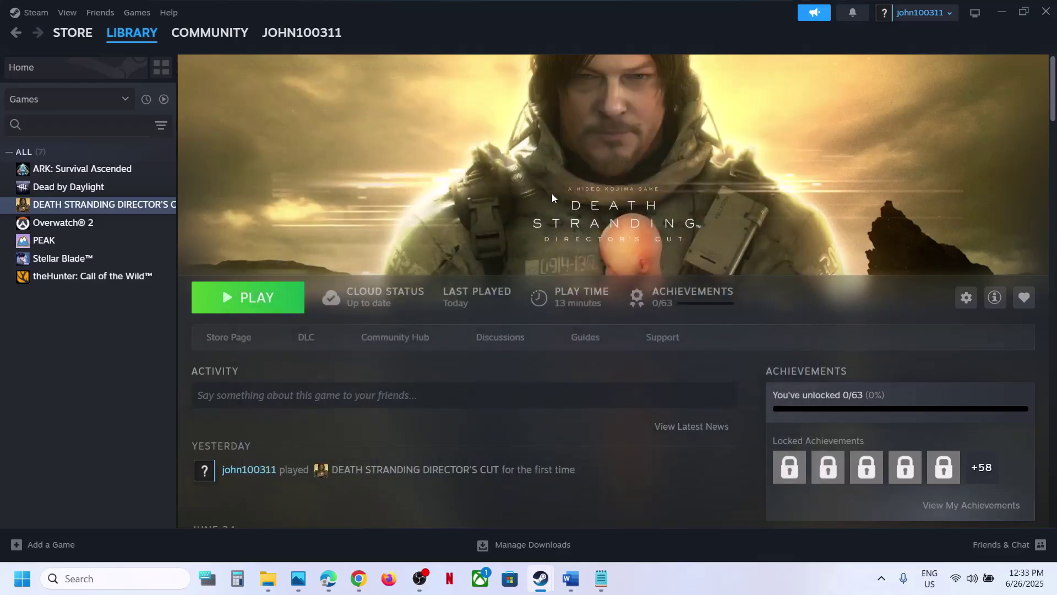